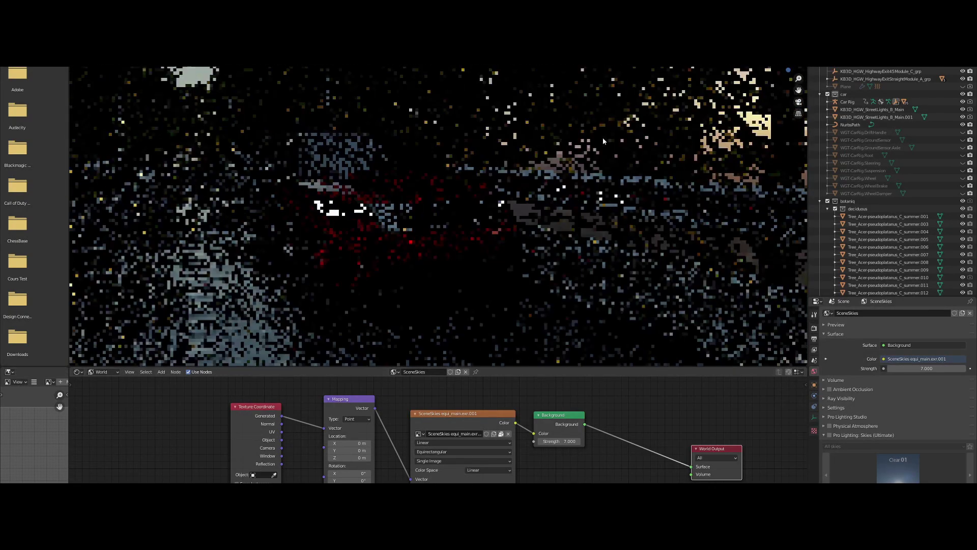
{"action": "middle_click_drag", "start_coordinate": [603, 138], "coordinate": [607, 138]}
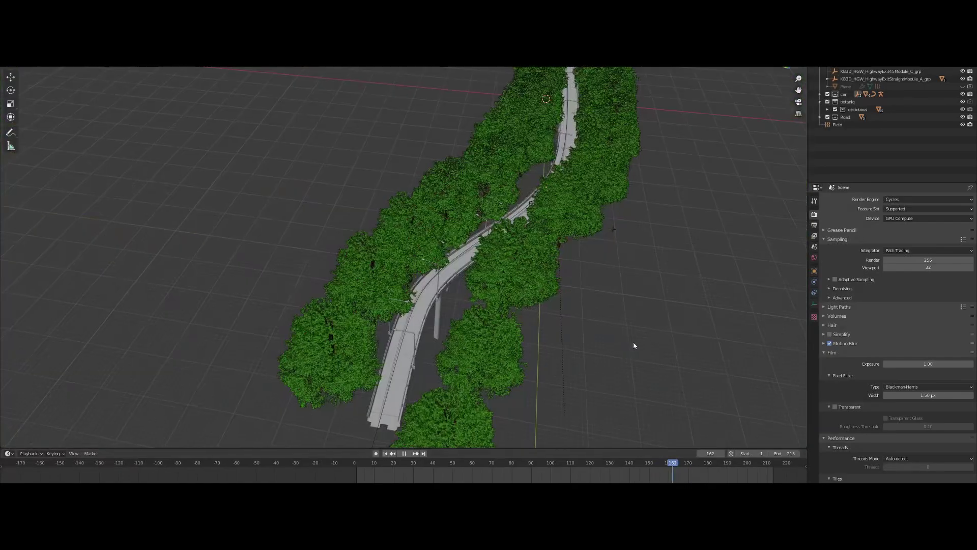
{"action": "middle_click_drag", "start_coordinate": [633, 341], "coordinate": [710, 354], "text": "shift"}
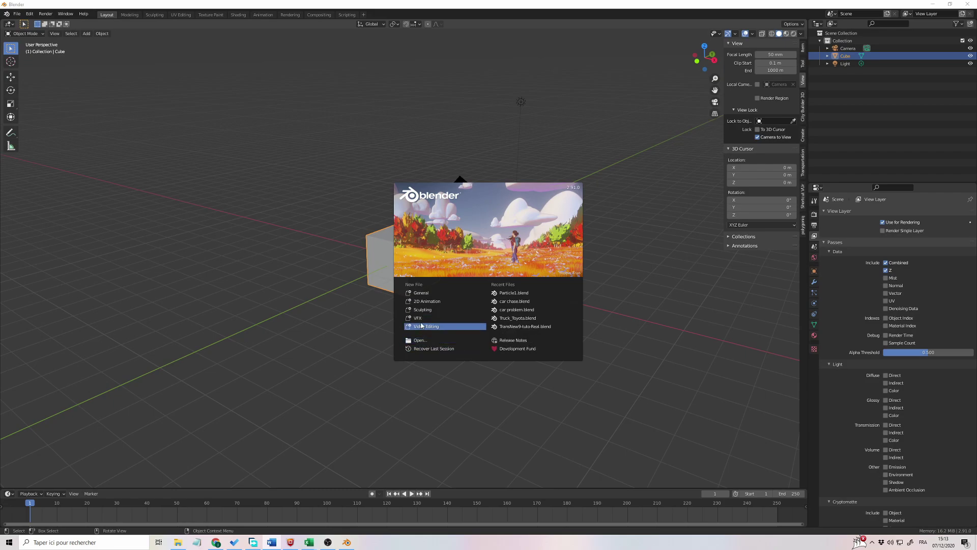
Create a new General file and look over its default scene.
{"action": "left_click", "coordinate": [422, 293]}
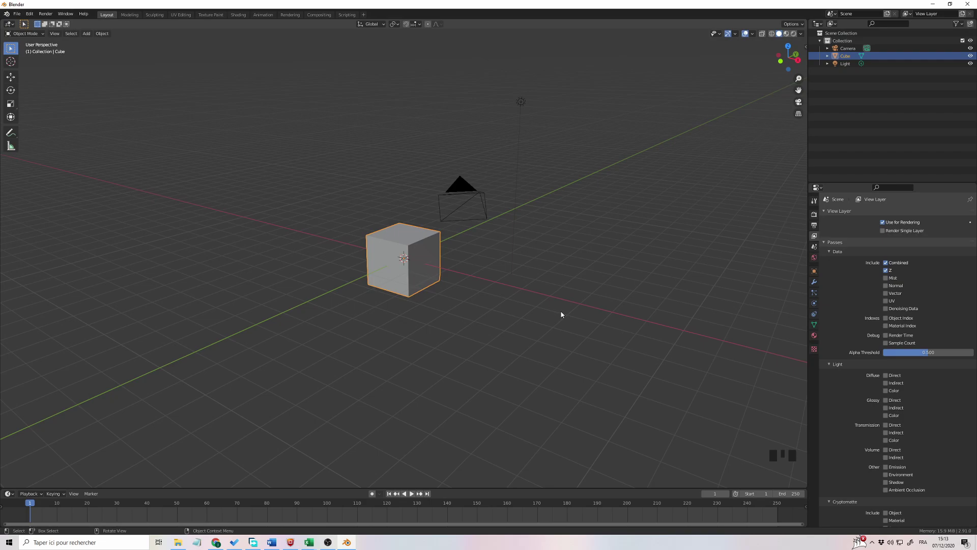
{"action": "middle_click_drag", "start_coordinate": [570, 302], "coordinate": [580, 299]}
{"action": "scroll", "coordinate": [580, 299], "scroll_direction": "down", "scroll_amount": 2}
{"action": "scroll", "coordinate": [579, 299], "scroll_direction": "up", "scroll_amount": 1}
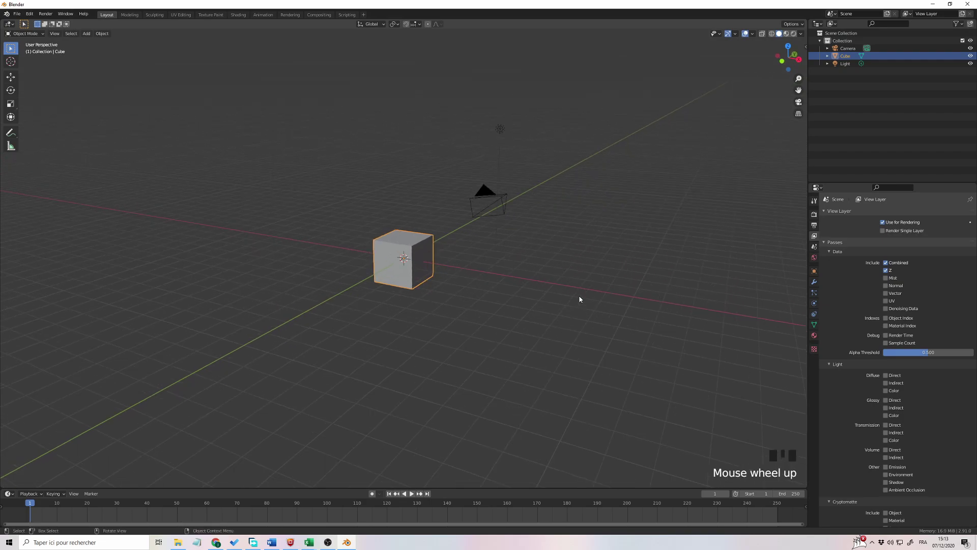
Select the light and the camera one after the other, and clear the selection.
{"action": "left_click_drag", "start_coordinate": [477, 109], "coordinate": [540, 149]}
{"action": "left_click", "coordinate": [480, 200]}
{"action": "middle_click_drag", "start_coordinate": [497, 245], "coordinate": [551, 267]}
{"action": "scroll", "coordinate": [551, 265], "scroll_direction": "down", "scroll_amount": 2}
{"action": "left_click", "coordinate": [560, 240]}
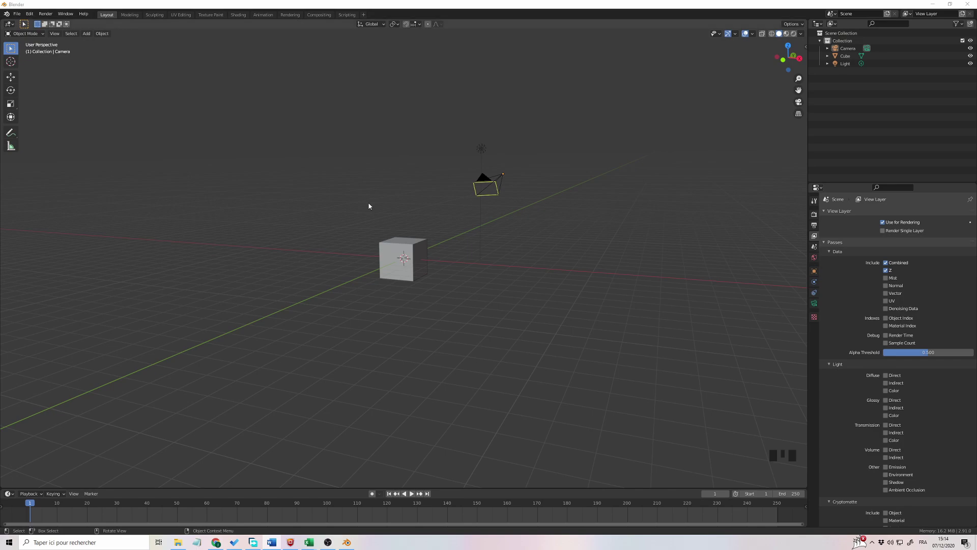
View the Animation workspace, select the cube, and return to the Layout workspace.
{"action": "left_click", "coordinate": [263, 15]}
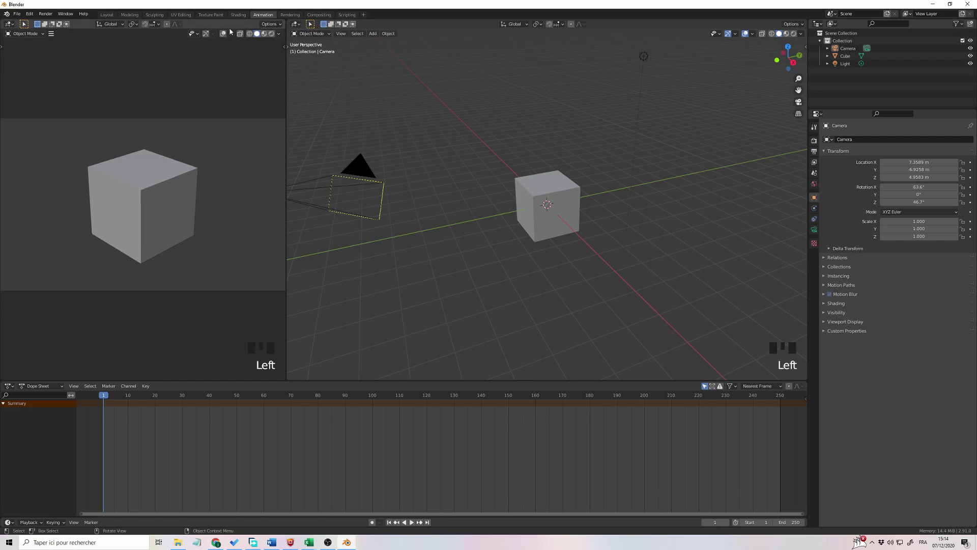
{"action": "left_click", "coordinate": [107, 14]}
{"action": "left_click", "coordinate": [417, 243]}
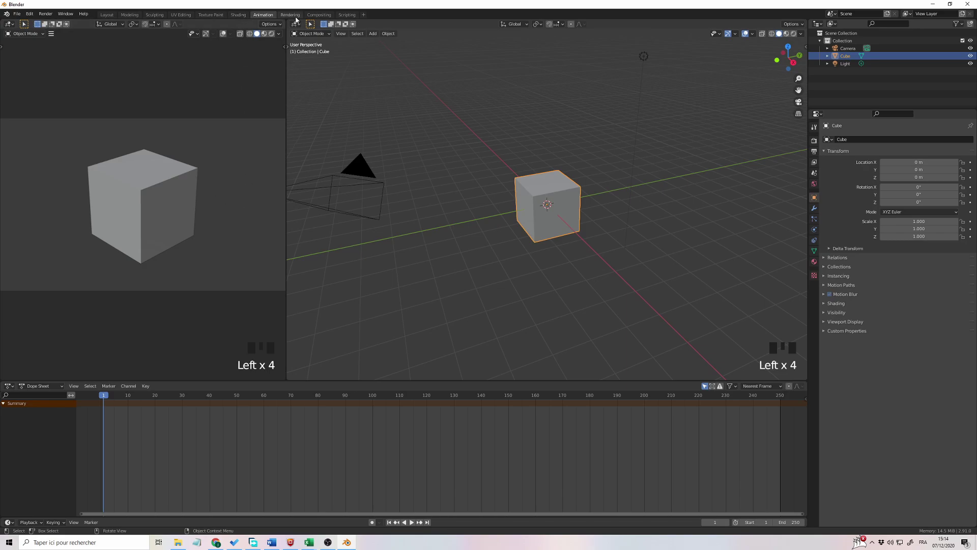
{"action": "left_click", "coordinate": [106, 14]}
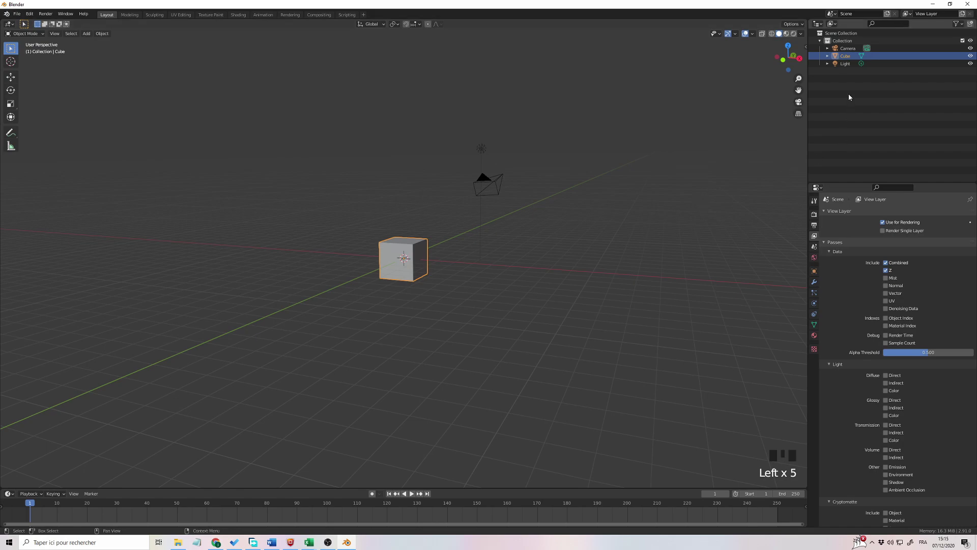
Identify the scene's light and camera by selecting each one, ending with the light selected.
{"action": "left_click", "coordinate": [846, 65]}
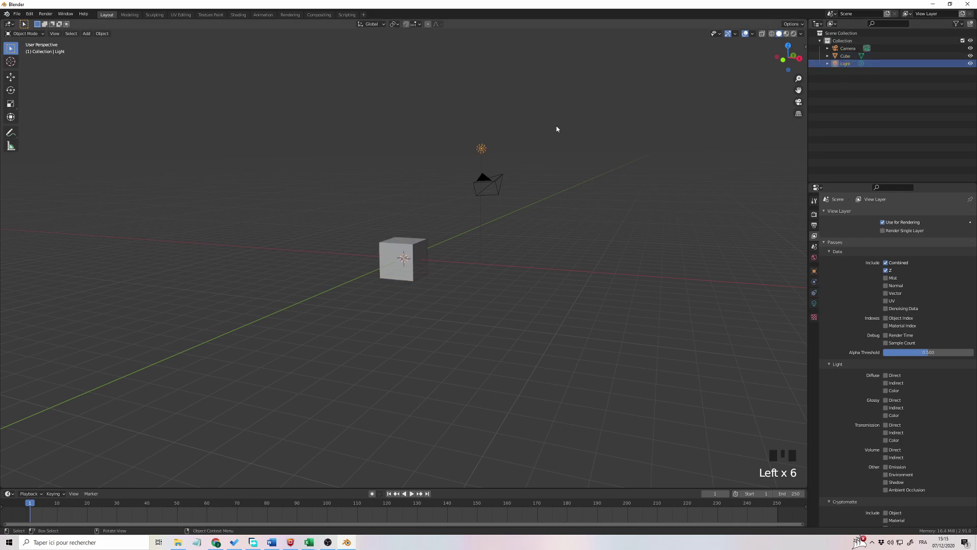
{"action": "scroll", "coordinate": [502, 159], "scroll_direction": "up", "scroll_amount": 3}
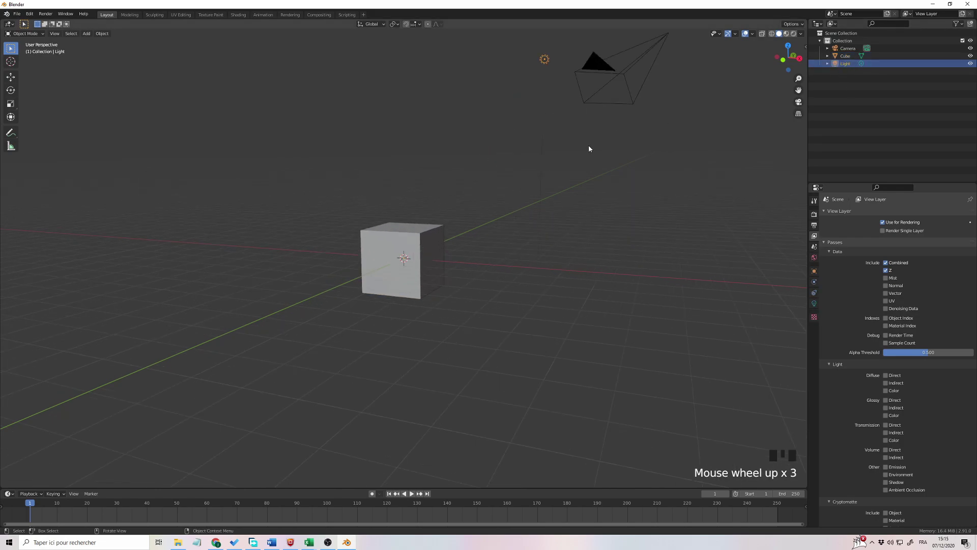
{"action": "middle_click_drag", "start_coordinate": [585, 151], "coordinate": [439, 200], "text": "shift"}
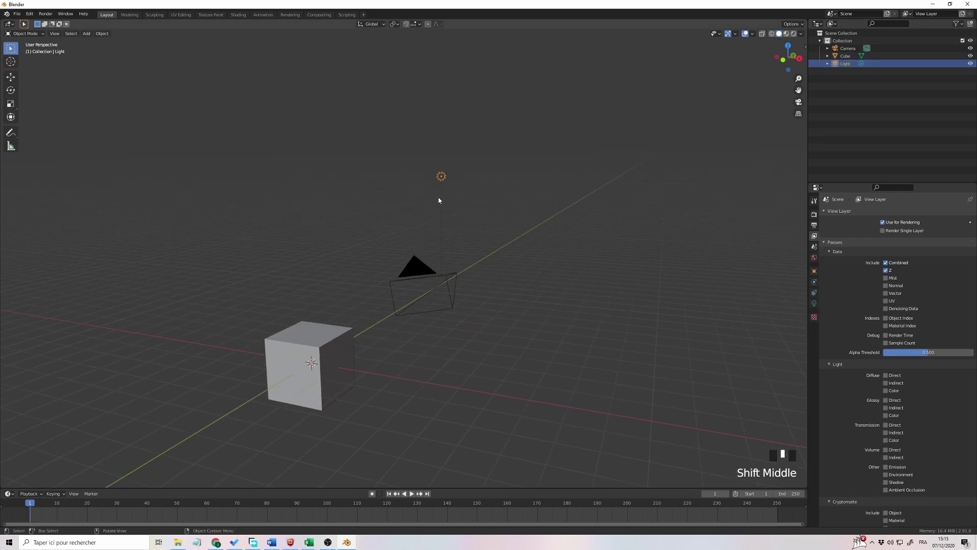
{"action": "left_click", "coordinate": [417, 270]}
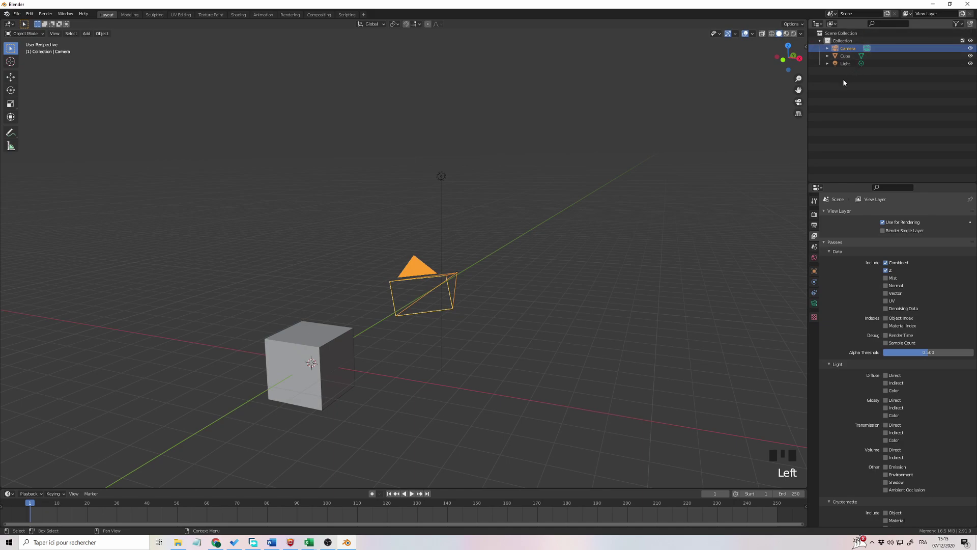
{"action": "left_click", "coordinate": [845, 64]}
{"action": "middle_click_drag", "start_coordinate": [591, 228], "coordinate": [604, 218]}
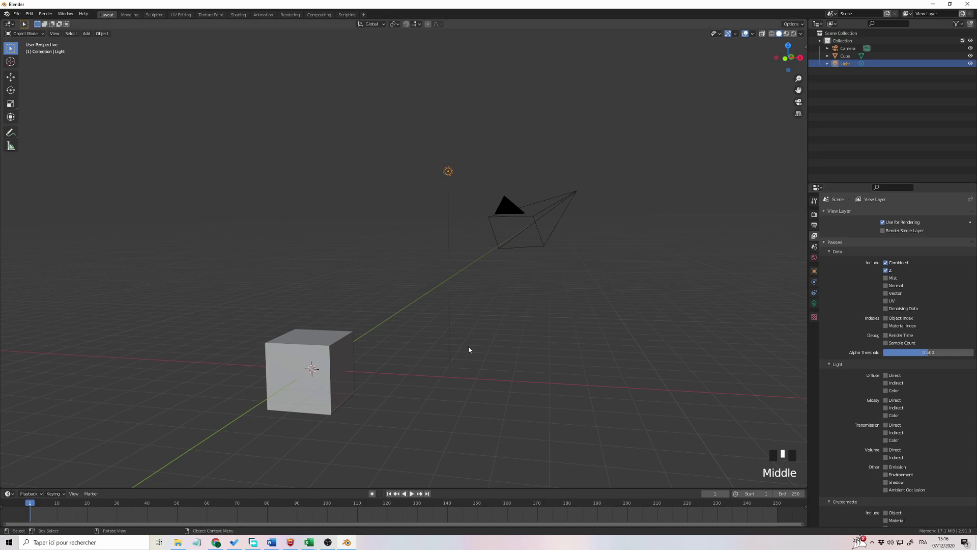
Select and deselect the cube, and show the scene properties.
{"action": "left_click", "coordinate": [329, 371]}
{"action": "left_click", "coordinate": [685, 288]}
{"action": "left_click", "coordinate": [814, 246]}
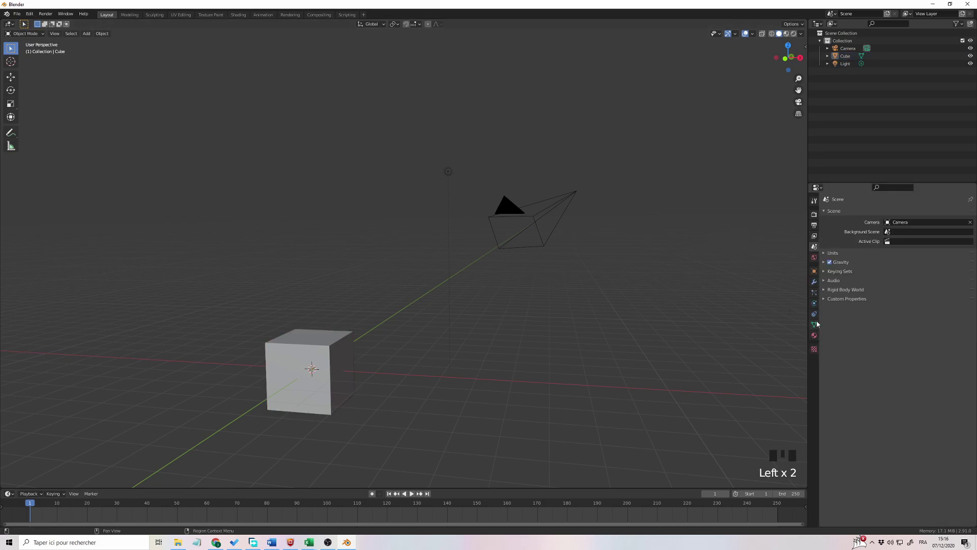
Compare the object data properties of the camera, the light and the cube by selecting each in turn.
{"action": "left_click", "coordinate": [562, 222]}
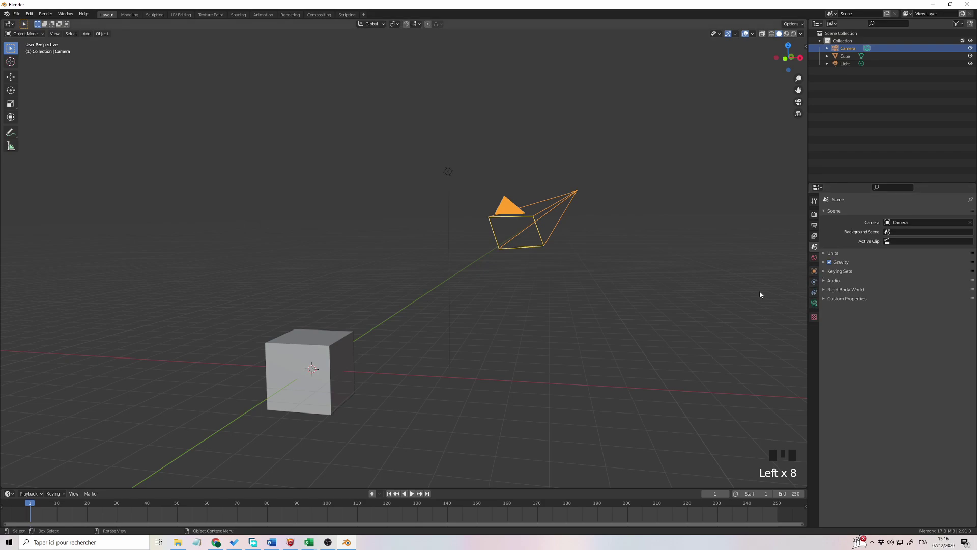
{"action": "left_click", "coordinate": [814, 303]}
{"action": "left_click", "coordinate": [448, 172]}
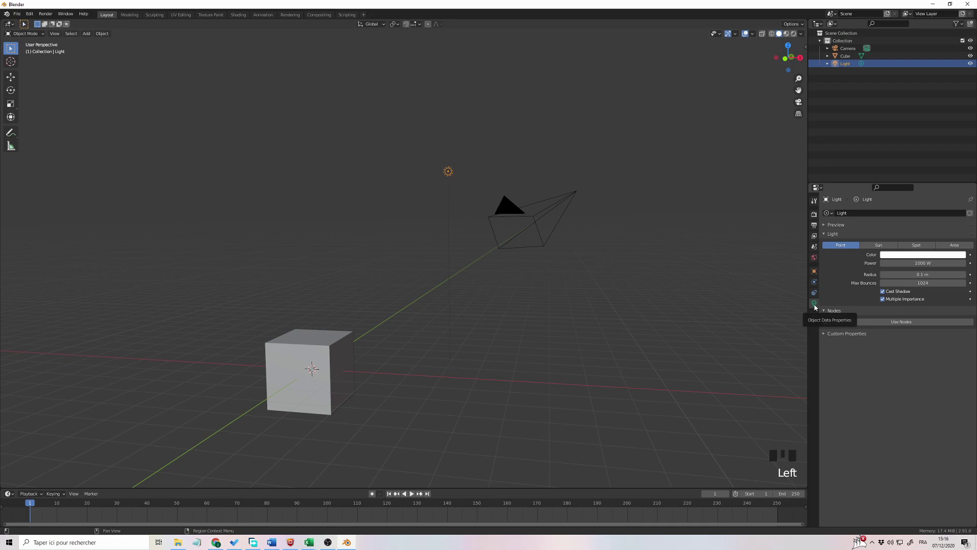
{"action": "left_click", "coordinate": [316, 351]}
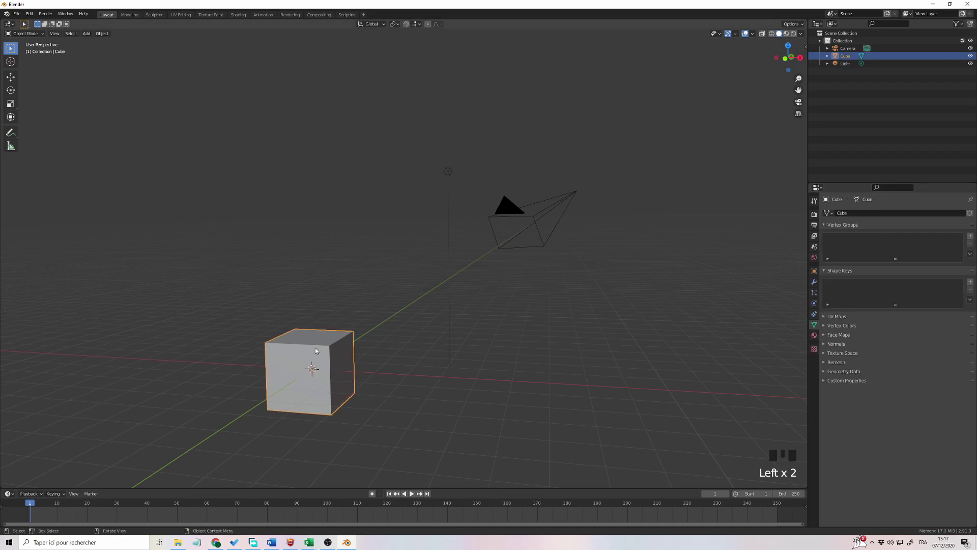
Show the texture properties and check them with the camera and the light selected.
{"action": "left_click", "coordinate": [814, 350]}
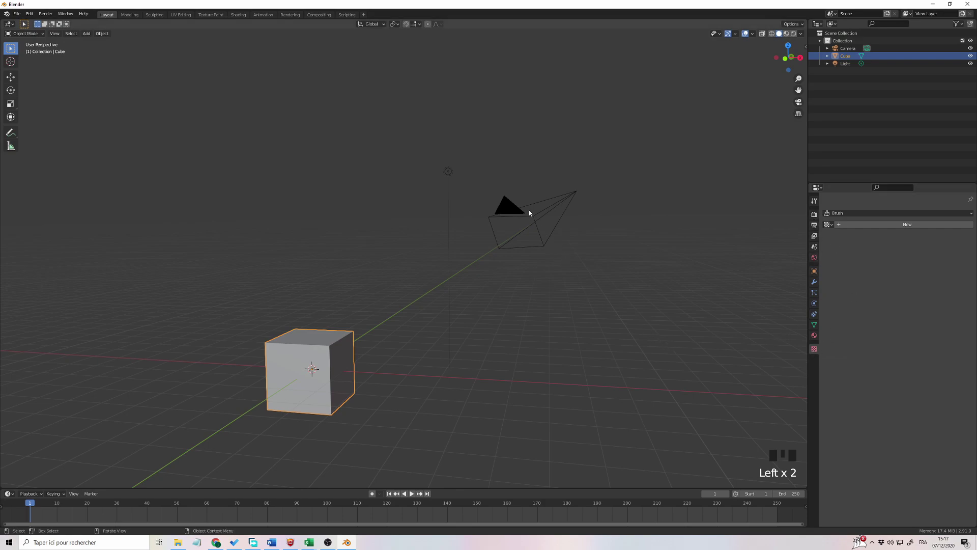
{"action": "left_click", "coordinate": [514, 215]}
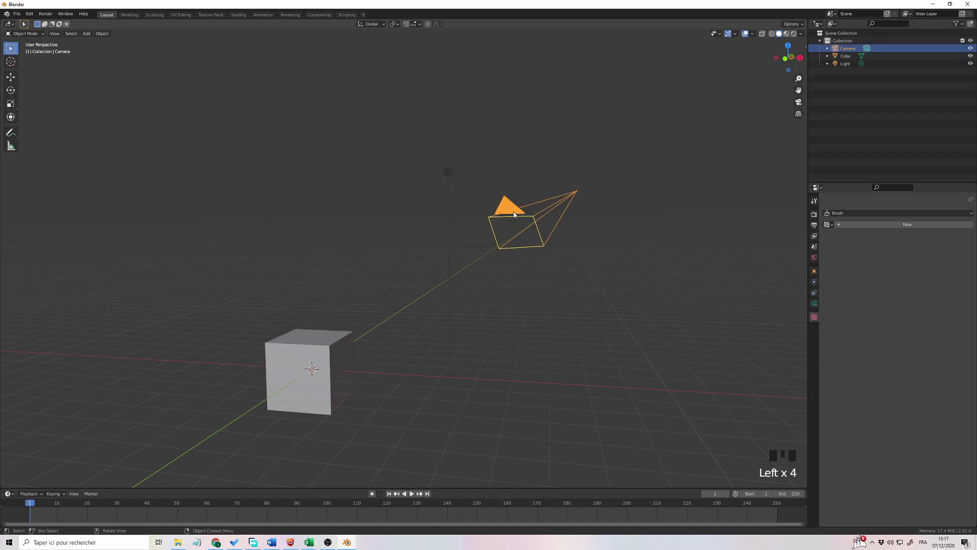
{"action": "left_click", "coordinate": [453, 169]}
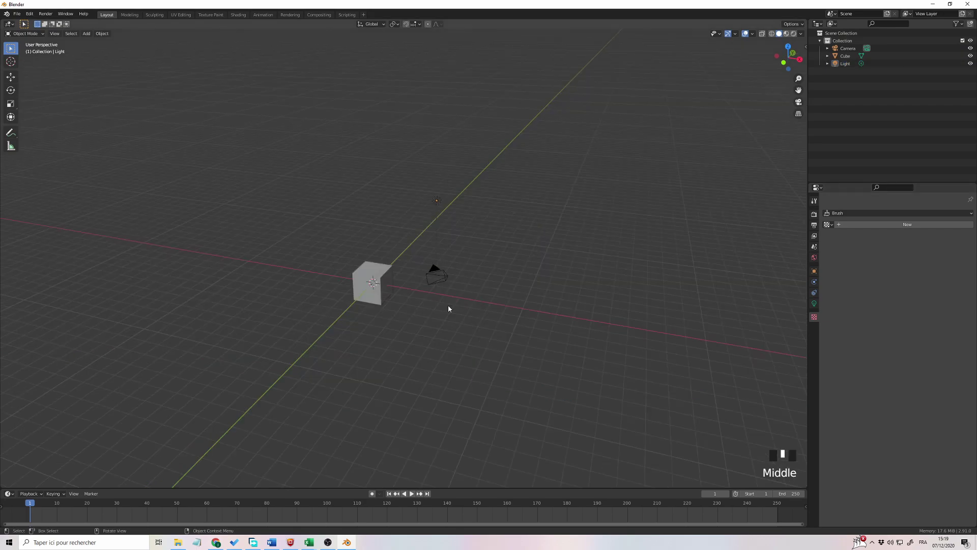
Point out the three default objects by selecting the camera, the light and finally the cube.
{"action": "middle_click_drag", "start_coordinate": [448, 304], "coordinate": [448, 298]}
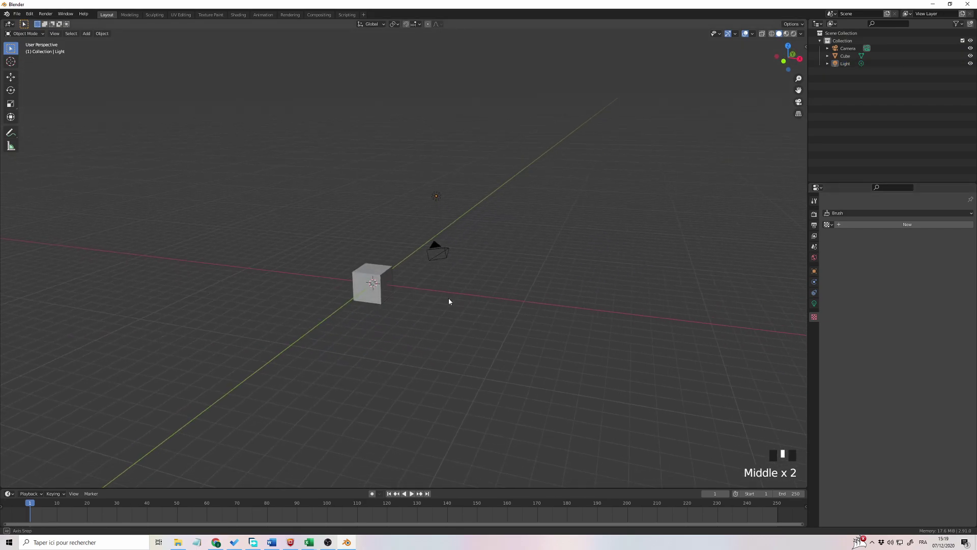
{"action": "scroll", "coordinate": [512, 273], "scroll_direction": "up", "scroll_amount": 3}
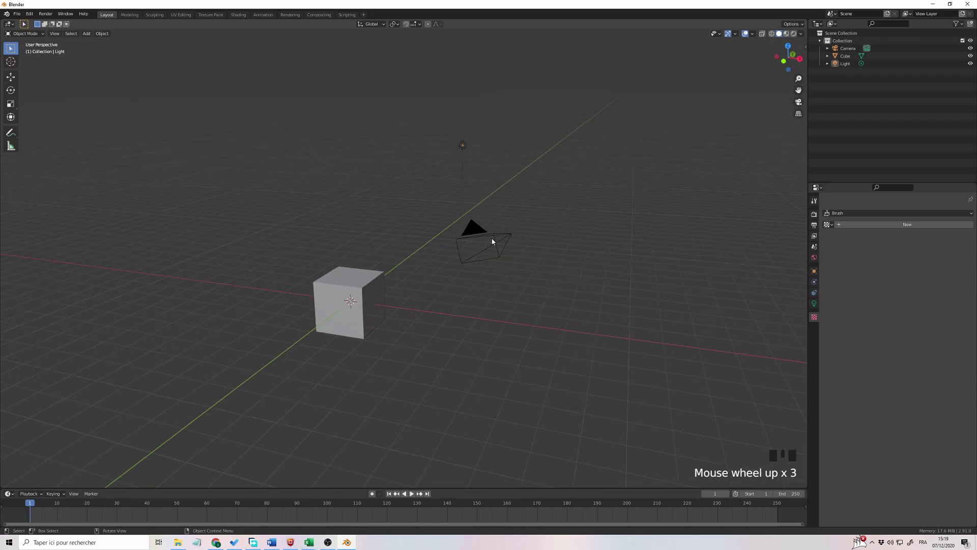
{"action": "left_click", "coordinate": [486, 240]}
{"action": "left_click", "coordinate": [464, 148]}
{"action": "left_click", "coordinate": [369, 292]}
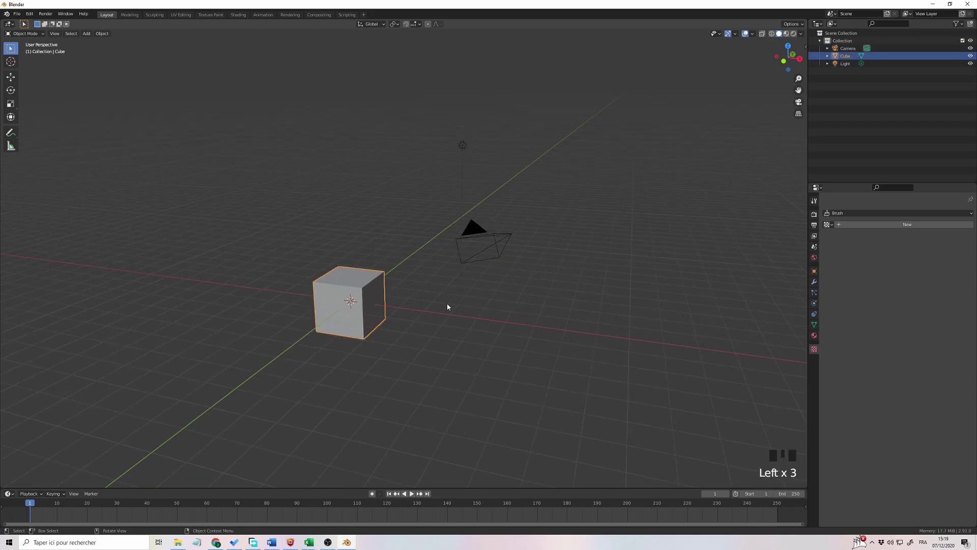
Orbit around the scene to examine how the cube, camera and light are arranged, and clear the selection.
{"action": "middle_click_drag", "start_coordinate": [446, 306], "coordinate": [445, 307]}
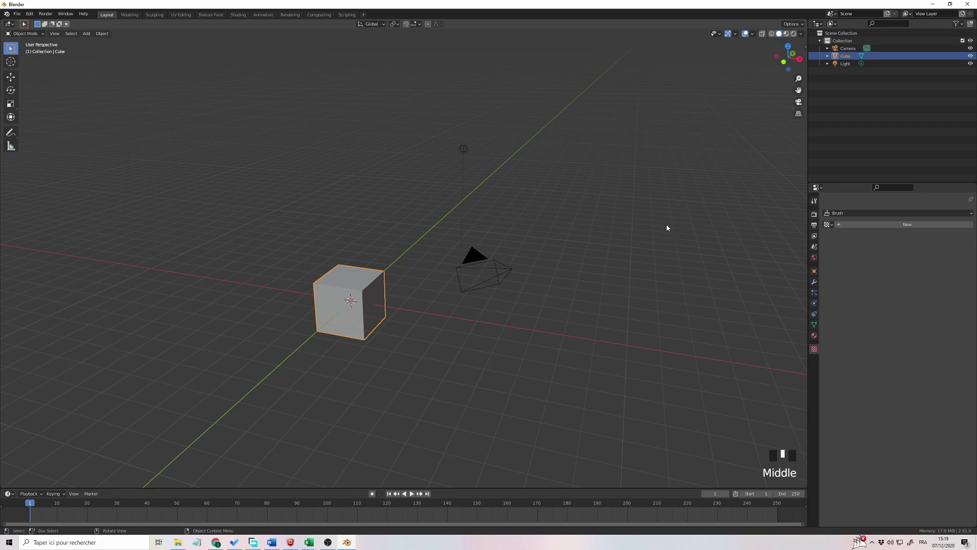
{"action": "middle_click_drag", "start_coordinate": [461, 387], "coordinate": [498, 404]}
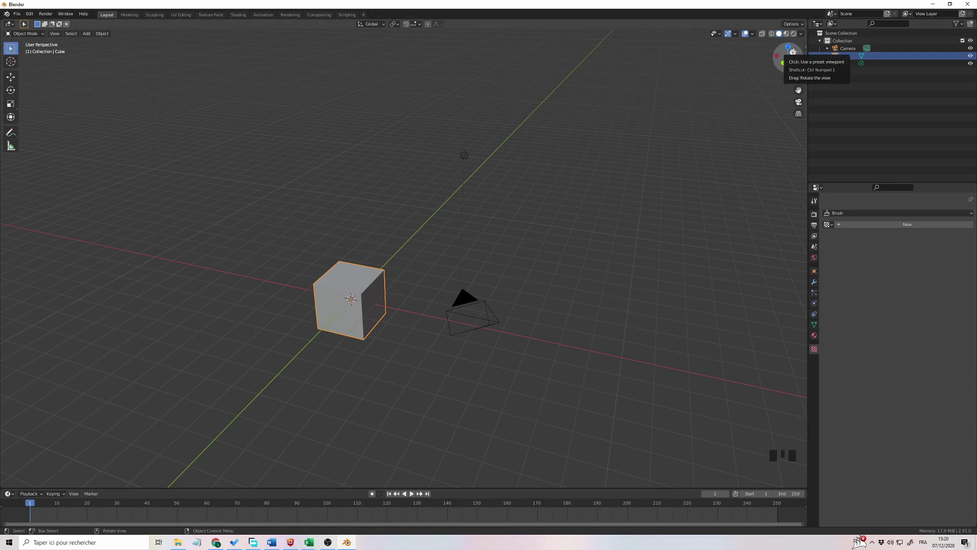
{"action": "mouse_move", "coordinate": [793, 51]}
{"action": "left_mouse_down"}
{"action": "mouse_move", "coordinate": [776, 57]}
{"action": "mouse_move", "coordinate": [800, 50]}
{"action": "mouse_move", "coordinate": [796, 58]}
{"action": "mouse_move", "coordinate": [785, 47]}
{"action": "mouse_move", "coordinate": [803, 49]}
{"action": "mouse_move", "coordinate": [784, 62]}
{"action": "mouse_move", "coordinate": [750, 58]}
{"action": "mouse_move", "coordinate": [735, 72]}
{"action": "mouse_move", "coordinate": [787, 77]}
{"action": "mouse_move", "coordinate": [867, 49]}
{"action": "mouse_move", "coordinate": [808, 40]}
{"action": "mouse_move", "coordinate": [771, 47]}
{"action": "mouse_move", "coordinate": [743, 80]}
{"action": "mouse_move", "coordinate": [803, 81]}
{"action": "mouse_move", "coordinate": [827, 54]}
{"action": "mouse_move", "coordinate": [811, 45]}
{"action": "mouse_move", "coordinate": [800, 58]}
{"action": "left_mouse_up"}
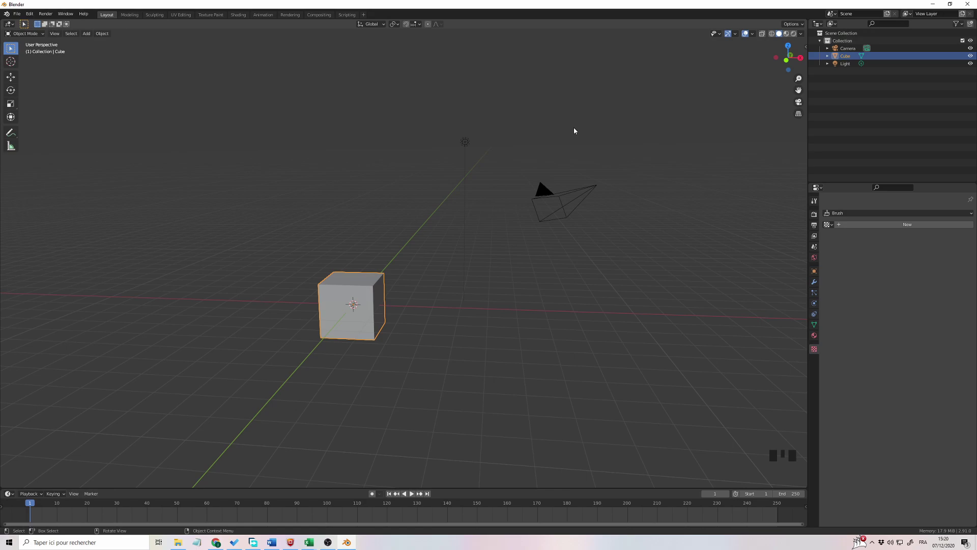
{"action": "scroll", "coordinate": [575, 131], "scroll_direction": "up", "scroll_amount": 2}
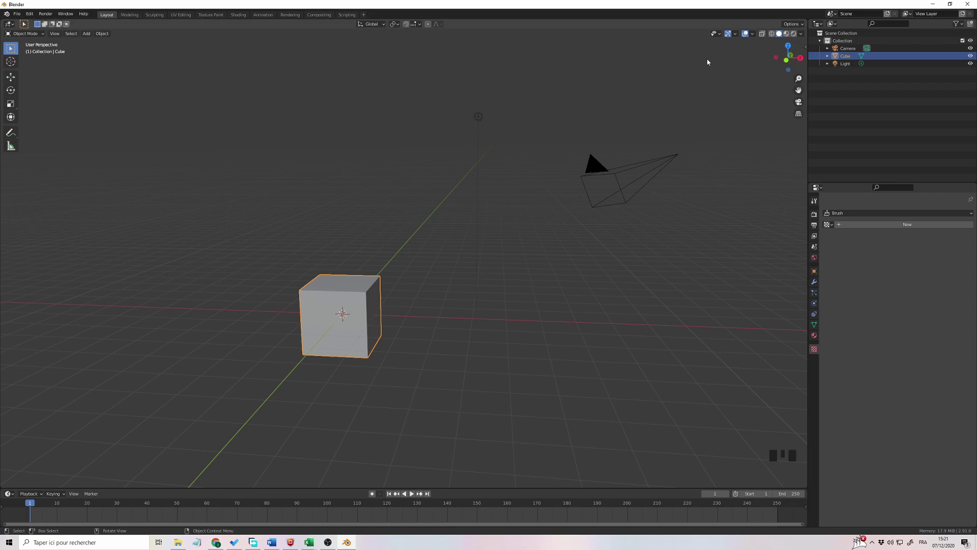
{"action": "middle_click_drag", "start_coordinate": [658, 114], "coordinate": [681, 124]}
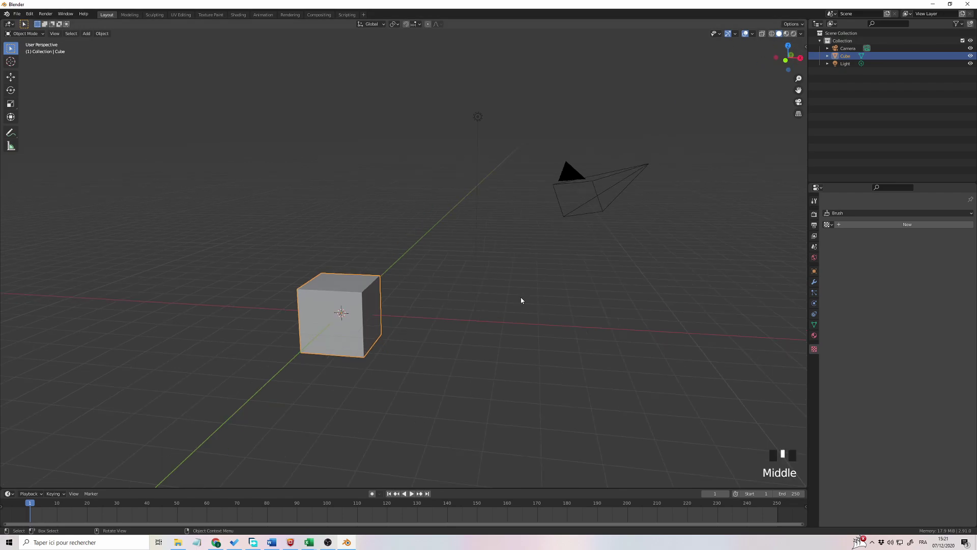
{"action": "middle_click_drag", "start_coordinate": [491, 305], "coordinate": [505, 303]}
{"action": "left_click", "coordinate": [461, 250]}
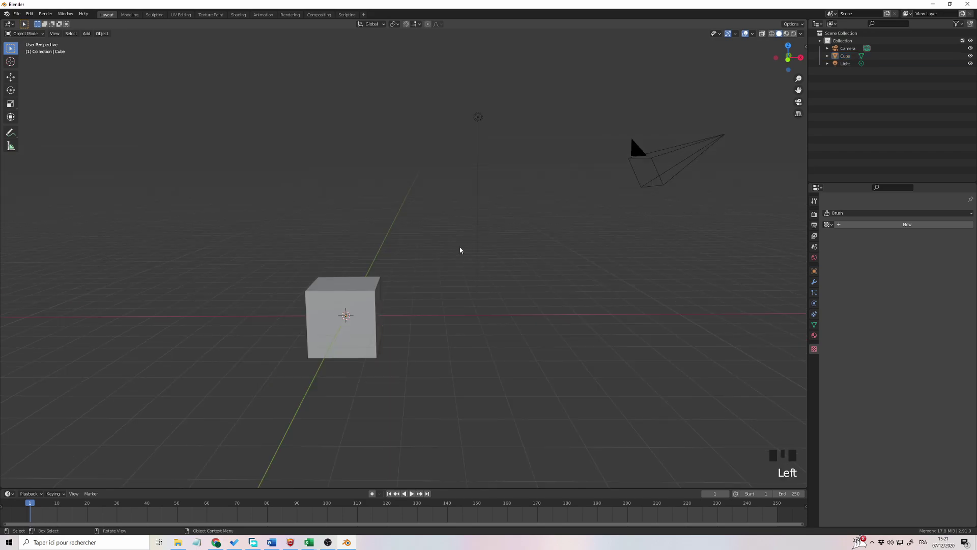
Examine the cube from the opposite side and from above, both close up and at a distance.
{"action": "middle_click_drag", "start_coordinate": [466, 248], "coordinate": [476, 267]}
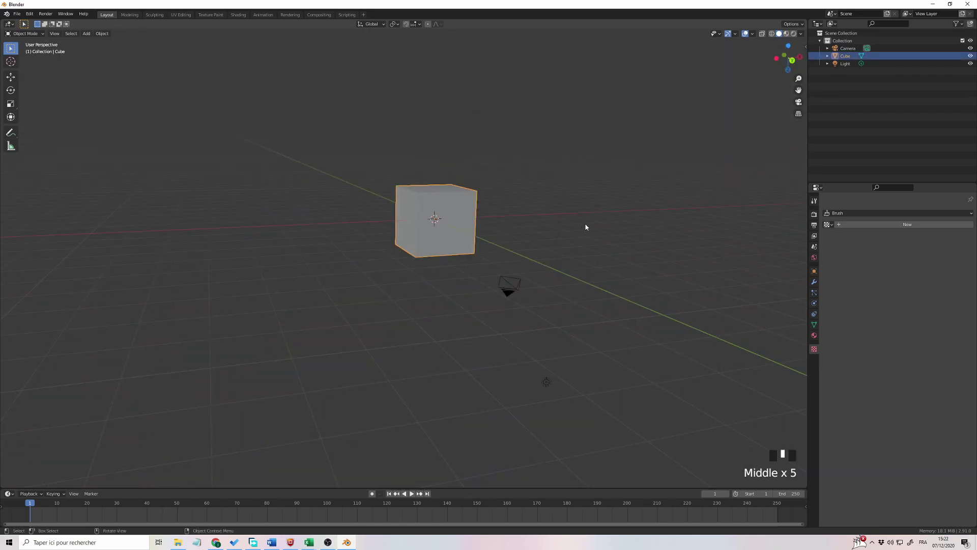
{"action": "middle_click_drag", "start_coordinate": [585, 227], "coordinate": [595, 223]}
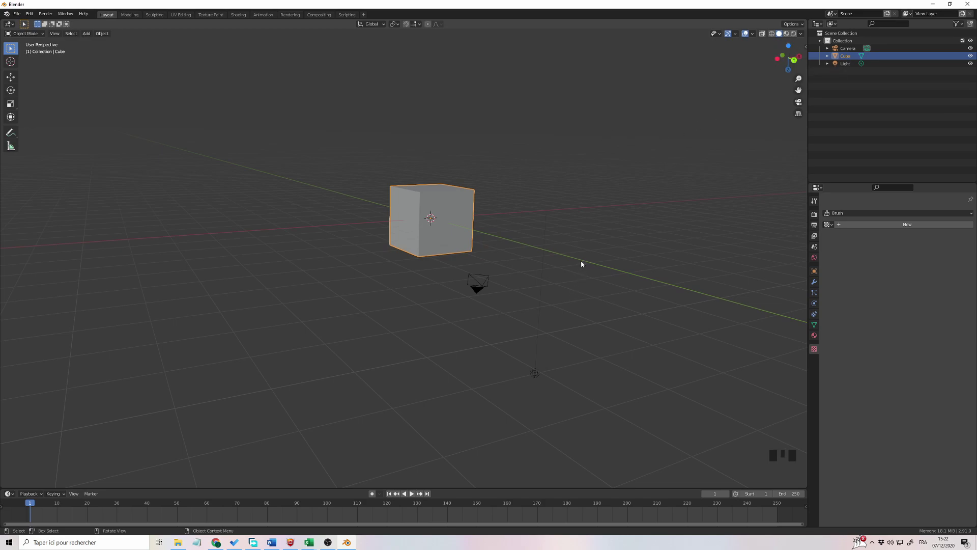
{"action": "middle_click_drag", "start_coordinate": [630, 168], "coordinate": [293, 348]}
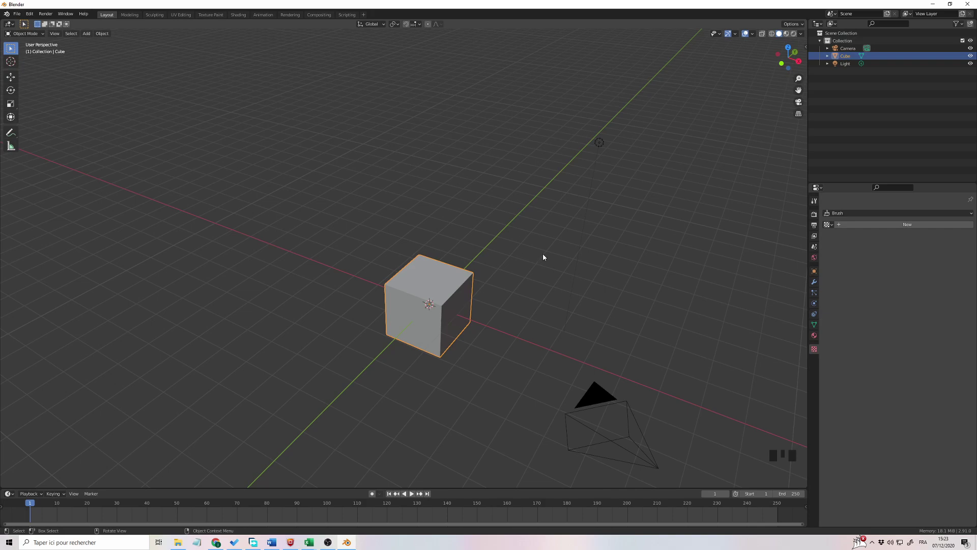
{"action": "middle_click_drag", "start_coordinate": [543, 257], "coordinate": [521, 308]}
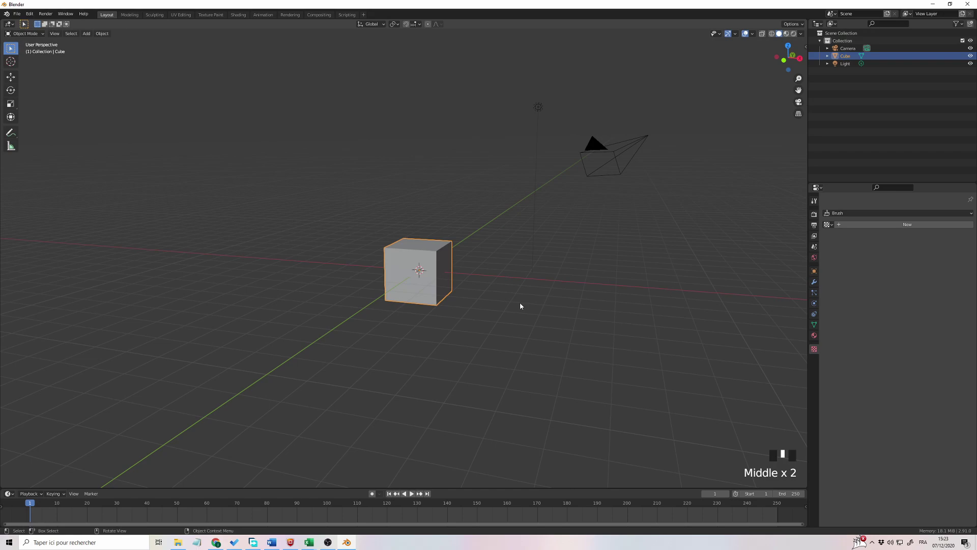
{"action": "scroll", "coordinate": [491, 319], "scroll_direction": "up", "scroll_amount": 1}
{"action": "scroll", "coordinate": [491, 320], "scroll_direction": "up", "scroll_amount": 2}
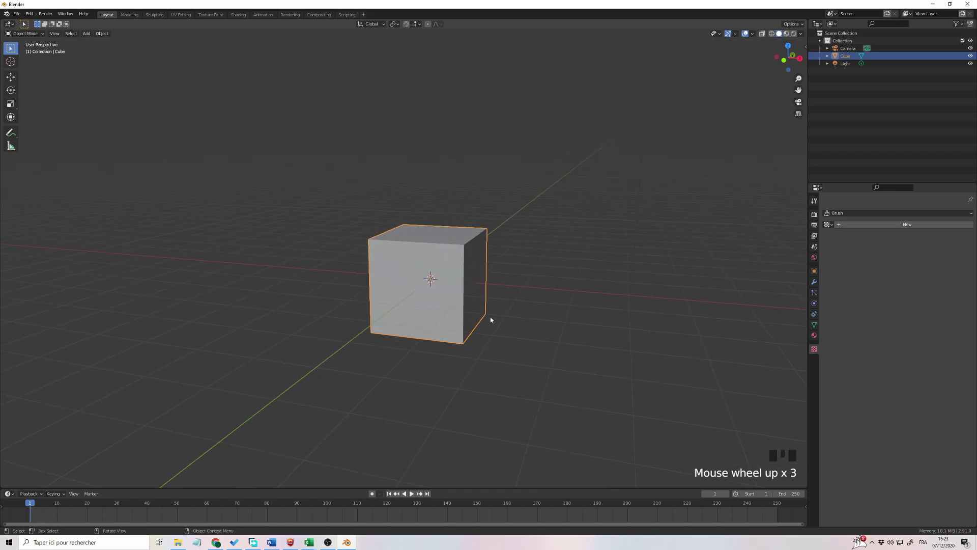
{"action": "scroll", "coordinate": [491, 318], "scroll_direction": "down", "scroll_amount": 5}
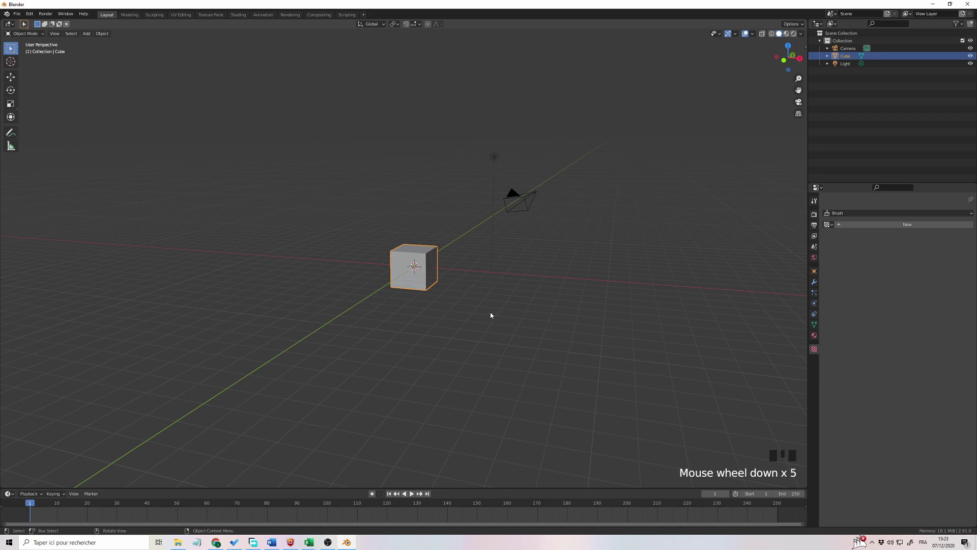
Examine the selected cube alternately up close and from a distance.
{"action": "scroll", "coordinate": [491, 315], "scroll_direction": "up", "scroll_amount": 7}
{"action": "scroll", "coordinate": [490, 315], "scroll_direction": "down", "scroll_amount": 3}
{"action": "scroll", "coordinate": [490, 316], "scroll_direction": "up", "scroll_amount": 3}
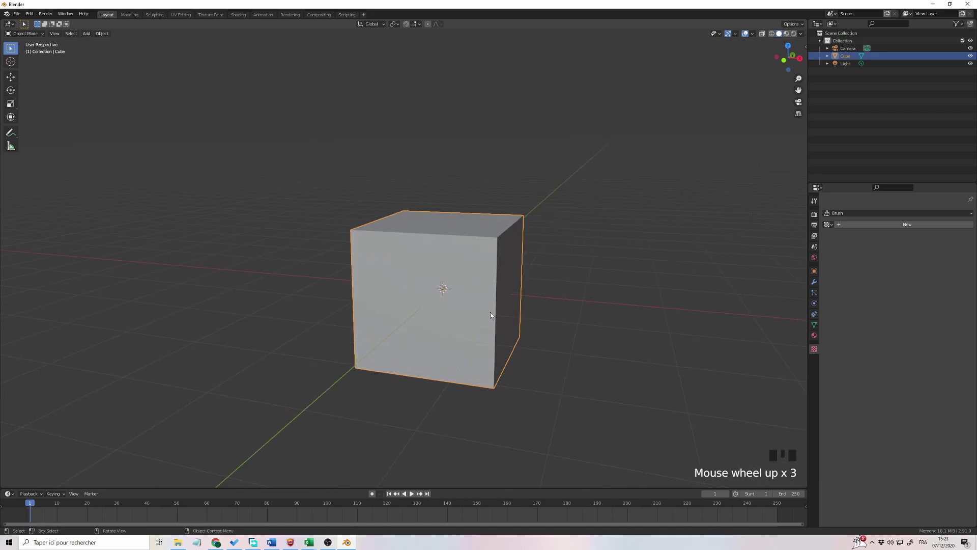
{"action": "scroll", "coordinate": [490, 315], "scroll_direction": "down", "scroll_amount": 8}
{"action": "scroll", "coordinate": [490, 315], "scroll_direction": "up", "scroll_amount": 10}
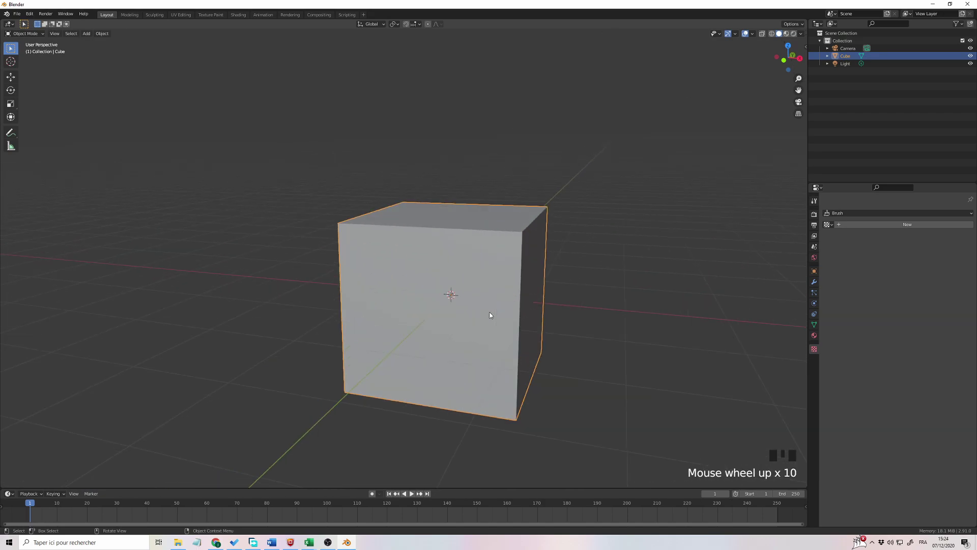
{"action": "scroll", "coordinate": [488, 315], "scroll_direction": "down", "scroll_amount": 8}
{"action": "scroll", "coordinate": [486, 318], "scroll_direction": "up", "scroll_amount": 1}
{"action": "middle_click_drag", "start_coordinate": [484, 319], "coordinate": [460, 305]}
{"action": "scroll", "coordinate": [460, 306], "scroll_direction": "up", "scroll_amount": 4}
{"action": "scroll", "coordinate": [459, 305], "scroll_direction": "down", "scroll_amount": 5}
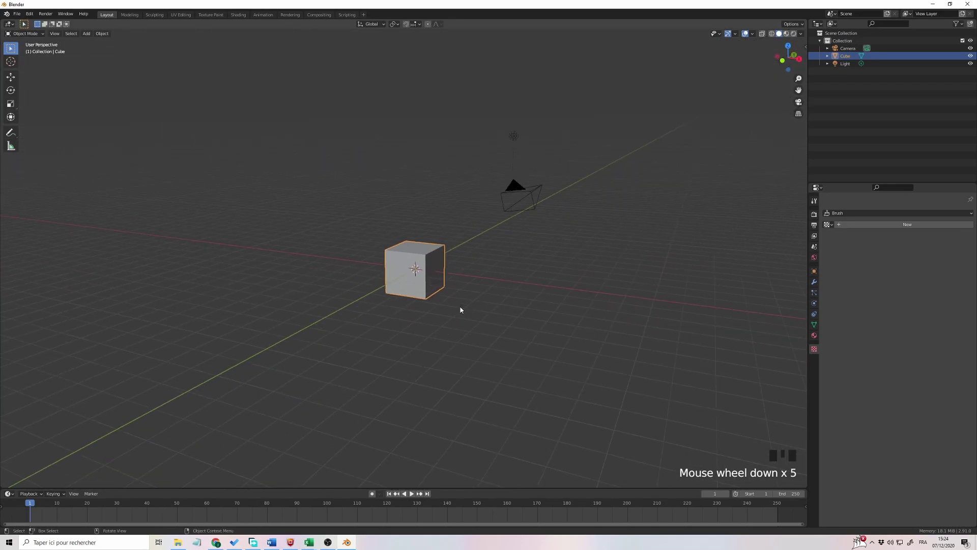
Inspect the cube at several distances and from slightly different angles, with the camera and light behind it.
{"action": "scroll", "coordinate": [460, 310], "scroll_direction": "up", "scroll_amount": 2}
{"action": "middle_click_drag", "start_coordinate": [460, 310], "coordinate": [464, 318]}
{"action": "scroll", "coordinate": [463, 318], "scroll_direction": "up", "scroll_amount": 3}
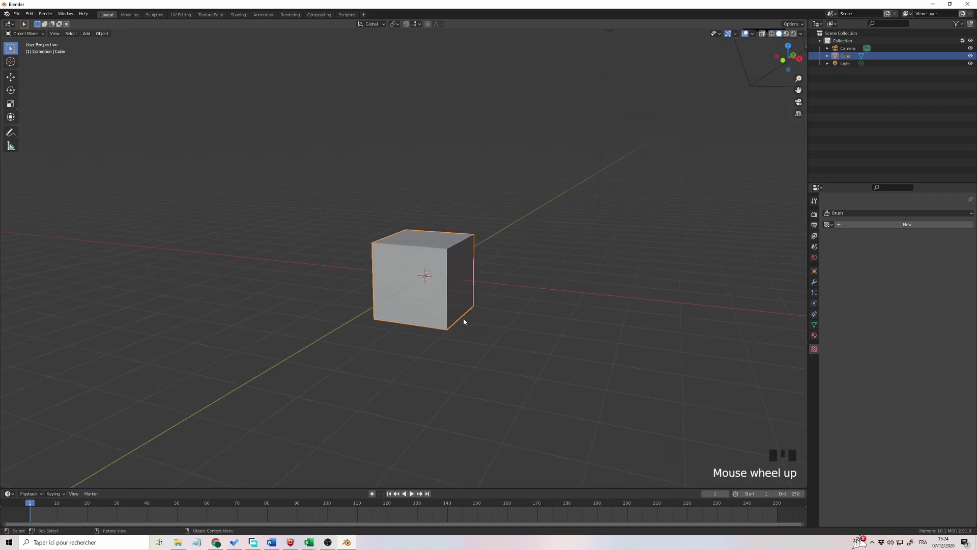
{"action": "scroll", "coordinate": [463, 319], "scroll_direction": "up", "scroll_amount": 2}
{"action": "scroll", "coordinate": [463, 317], "scroll_direction": "down", "scroll_amount": 8}
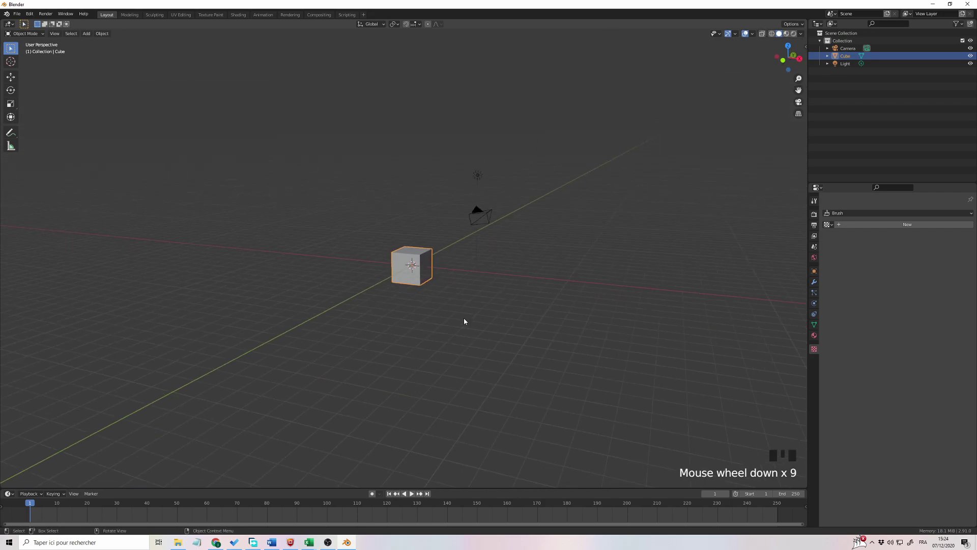
{"action": "scroll", "coordinate": [463, 317], "scroll_direction": "up", "scroll_amount": 5}
{"action": "scroll", "coordinate": [463, 318], "scroll_direction": "up", "scroll_amount": 2}
{"action": "scroll", "coordinate": [464, 318], "scroll_direction": "down", "scroll_amount": 2}
{"action": "middle_click_drag", "start_coordinate": [463, 318], "coordinate": [456, 314]}
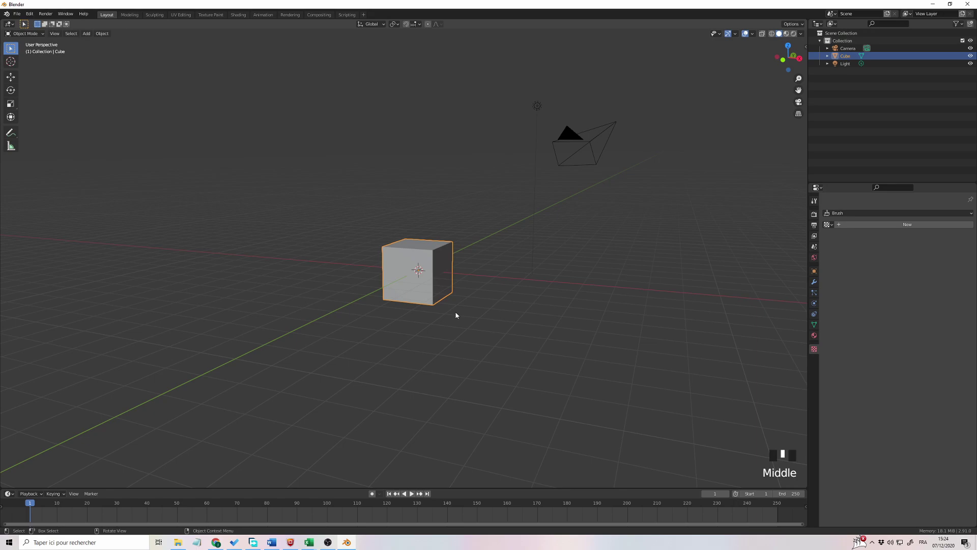
{"action": "key", "text": "ctrl"}
{"action": "middle_click_drag", "start_coordinate": [465, 368], "coordinate": [491, 301], "text": "ctrl"}
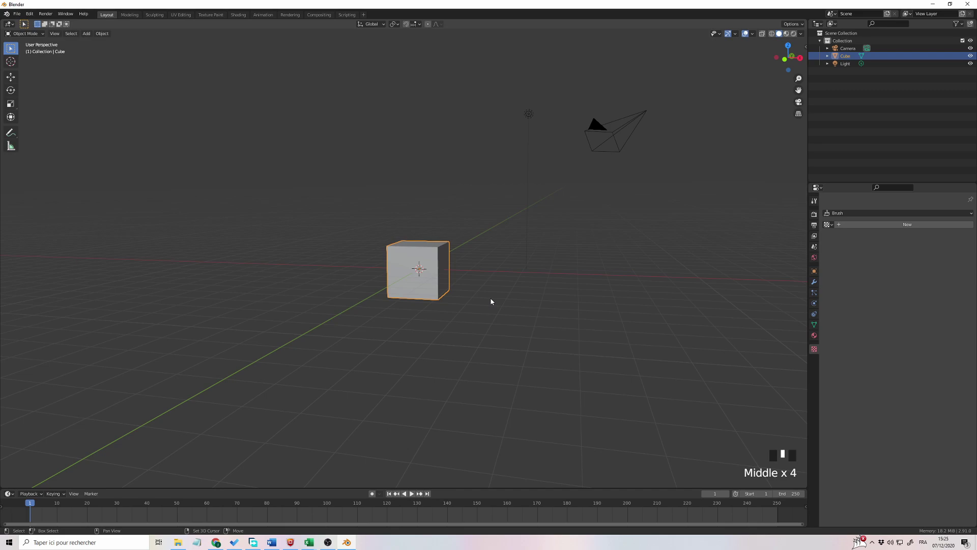
Look over the empty areas on either side of the cube and return to the whole scene.
{"action": "mouse_move", "coordinate": [482, 293]}
{"action": "middle_mouse_down", "text": "shift"}
{"action": "mouse_move", "coordinate": [497, 312]}
{"action": "mouse_move", "coordinate": [602, 360]}
{"action": "mouse_move", "coordinate": [515, 388]}
{"action": "mouse_move", "coordinate": [464, 303]}
{"action": "mouse_move", "coordinate": [602, 291]}
{"action": "mouse_move", "coordinate": [676, 387]}
{"action": "mouse_move", "coordinate": [517, 418]}
{"action": "mouse_move", "coordinate": [102, 350]}
{"action": "mouse_move", "coordinate": [262, 468]}
{"action": "mouse_move", "coordinate": [507, 455]}
{"action": "mouse_move", "coordinate": [667, 368]}
{"action": "mouse_move", "coordinate": [15, 371]}
{"action": "mouse_move", "coordinate": [759, 283]}
{"action": "mouse_move", "coordinate": [224, 295]}
{"action": "middle_mouse_up", "text": "shift"}
{"action": "middle_click_drag", "start_coordinate": [473, 311], "coordinate": [267, 308], "text": "shift"}
{"action": "mouse_move", "coordinate": [458, 306]}
{"action": "middle_mouse_down", "text": "shift"}
{"action": "mouse_move", "coordinate": [384, 305]}
{"action": "mouse_move", "coordinate": [555, 307]}
{"action": "middle_mouse_up", "text": "shift"}
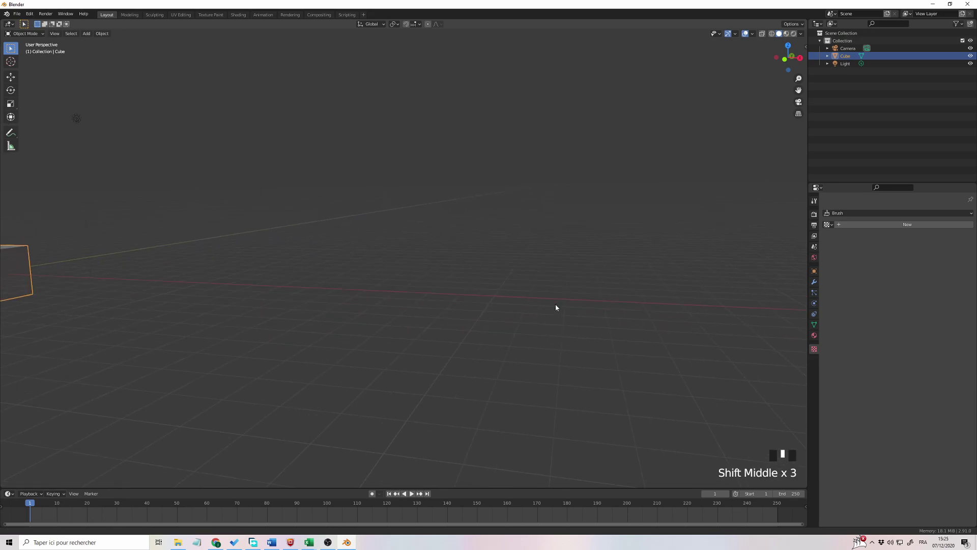
{"action": "middle_click_drag", "start_coordinate": [260, 299], "coordinate": [489, 299], "text": "shift"}
{"action": "mouse_move", "coordinate": [167, 303]}
{"action": "middle_mouse_down", "text": "shift"}
{"action": "mouse_move", "coordinate": [371, 304]}
{"action": "mouse_move", "coordinate": [530, 331]}
{"action": "middle_mouse_up", "text": "shift"}
{"action": "mouse_move", "coordinate": [403, 300]}
{"action": "middle_mouse_down", "text": "shift"}
{"action": "mouse_move", "coordinate": [542, 330]}
{"action": "mouse_move", "coordinate": [478, 303]}
{"action": "middle_mouse_up", "text": "shift"}
{"action": "middle_click_drag", "start_coordinate": [606, 300], "coordinate": [426, 299], "text": "shift"}
{"action": "middle_click_drag", "start_coordinate": [480, 306], "coordinate": [419, 319], "text": "shift"}
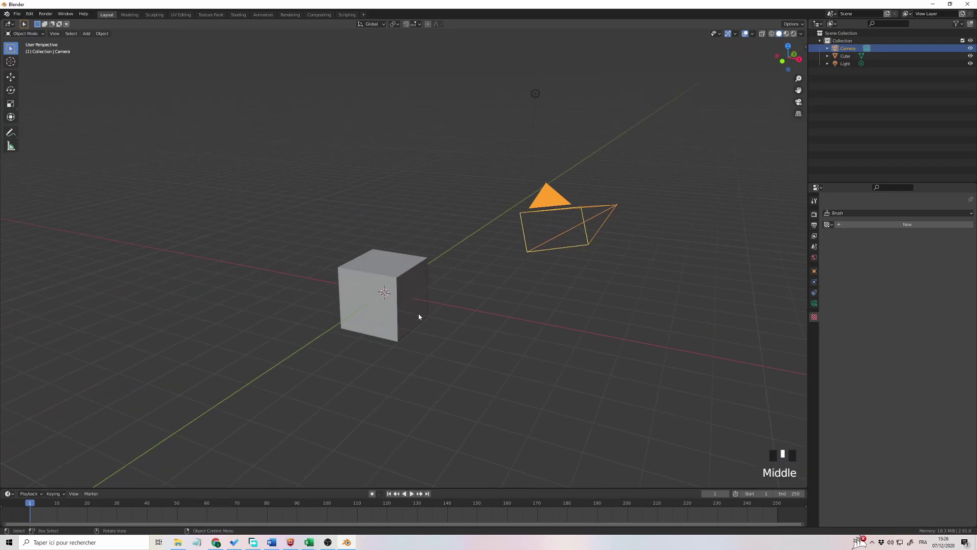
Examine the cube together with the camera and light at varying distances and from a changed angle.
{"action": "scroll", "coordinate": [416, 320], "scroll_direction": "up", "scroll_amount": 3}
{"action": "scroll", "coordinate": [417, 323], "scroll_direction": "up", "scroll_amount": 3}
{"action": "scroll", "coordinate": [418, 322], "scroll_direction": "down", "scroll_amount": 9}
{"action": "scroll", "coordinate": [420, 320], "scroll_direction": "up", "scroll_amount": 3}
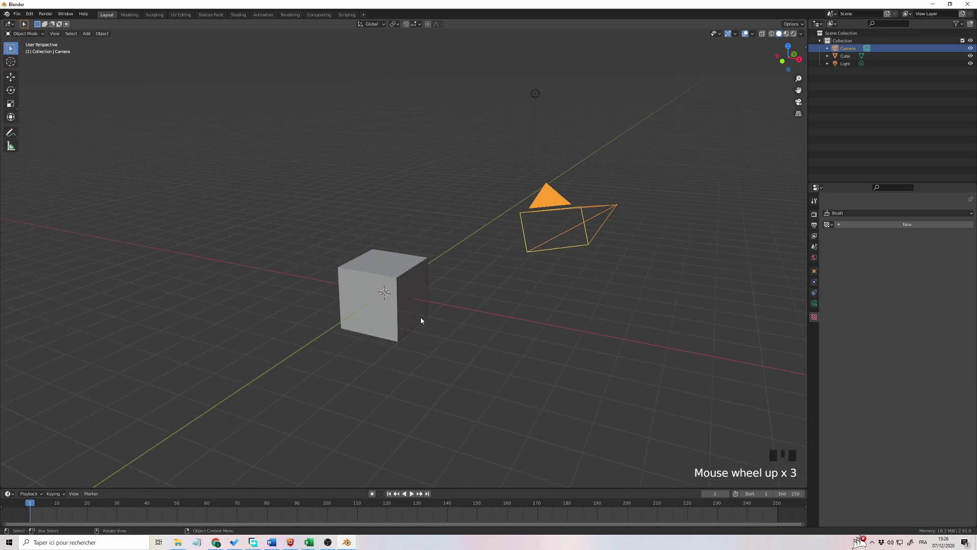
{"action": "key", "text": "ctrl"}
{"action": "middle_click_drag", "start_coordinate": [431, 326], "coordinate": [335, 261], "text": "ctrl"}
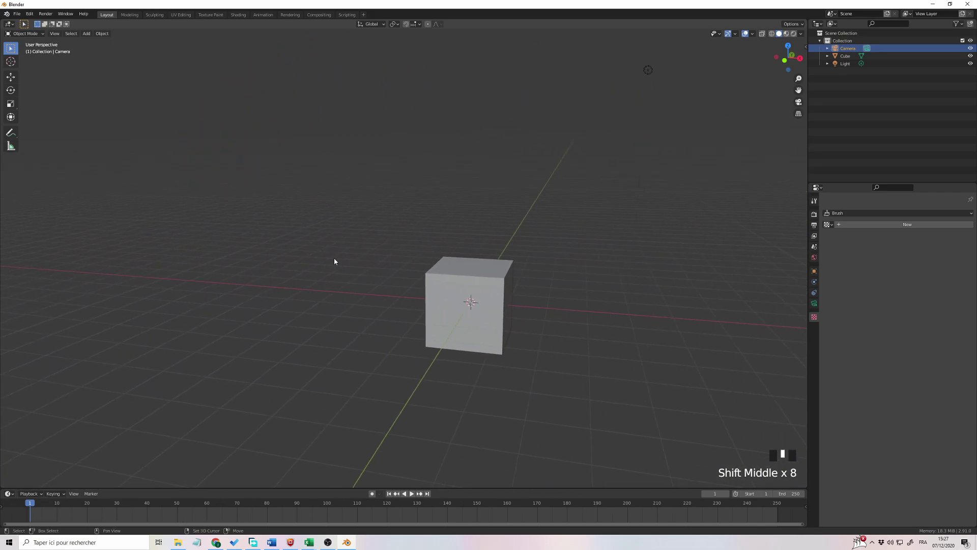
{"action": "middle_click_drag", "start_coordinate": [603, 328], "coordinate": [514, 292]}
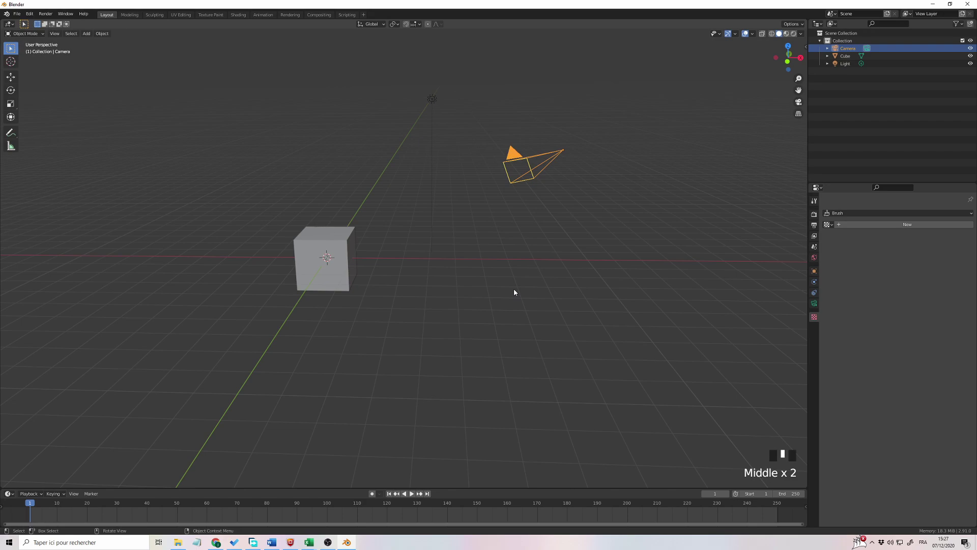
Compare the scene in the front and right orthographic views.
{"action": "key", "text": "KP_1"}
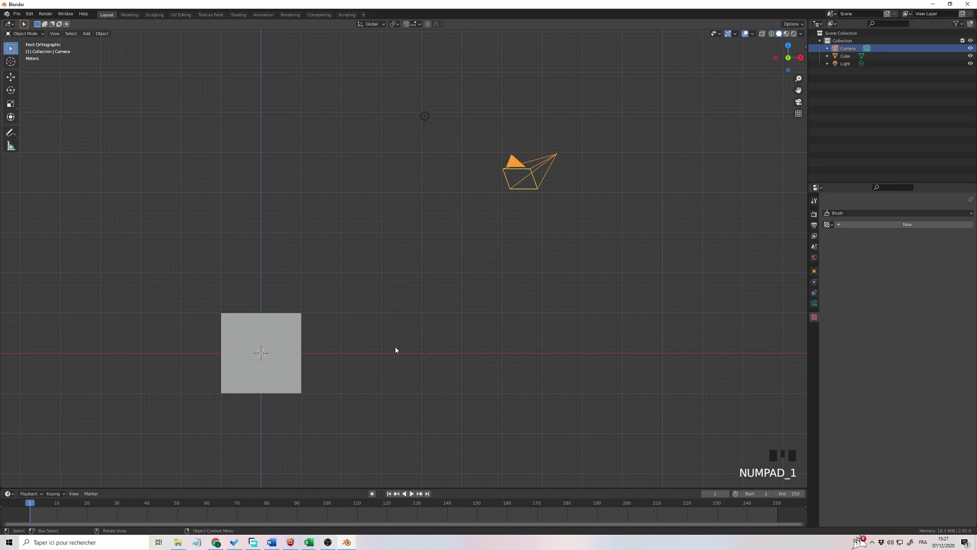
{"action": "middle_click_drag", "start_coordinate": [395, 346], "coordinate": [417, 338]}
{"action": "key", "text": "KP_3"}
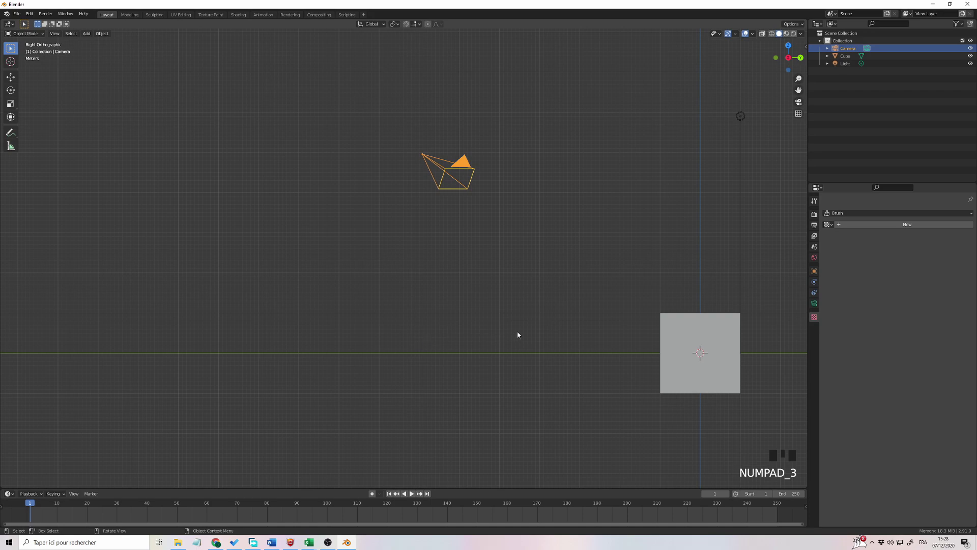
{"action": "key", "text": "KP_1"}
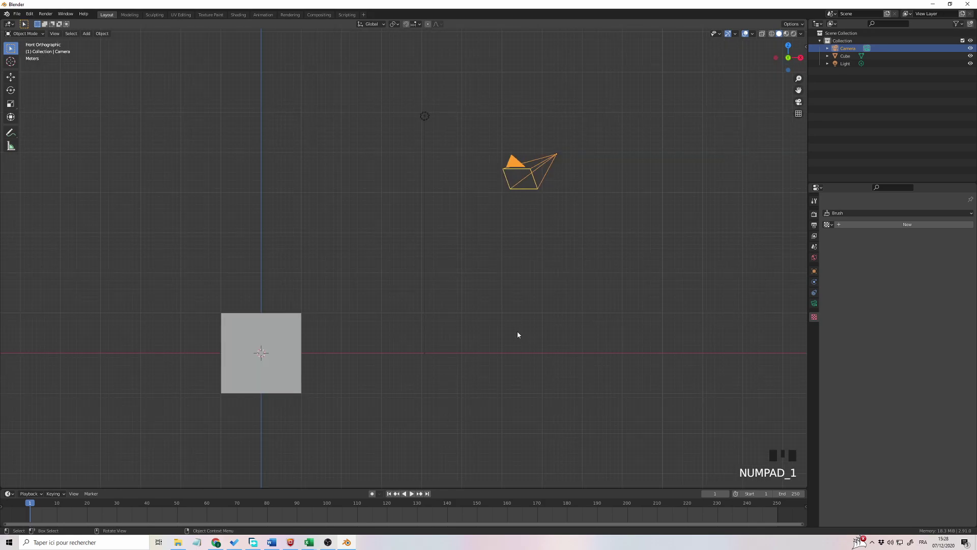
{"action": "key", "text": "KP_3"}
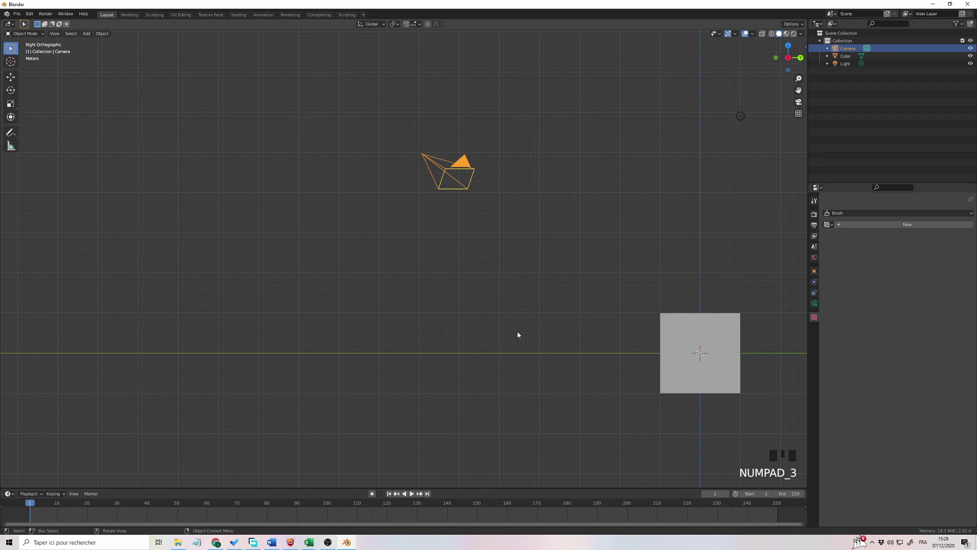
Examine all three objects in the top orthographic view, and return through the front view to a perspective angle.
{"action": "key", "text": "KP_7"}
{"action": "scroll", "coordinate": [437, 316], "scroll_direction": "down", "scroll_amount": 5}
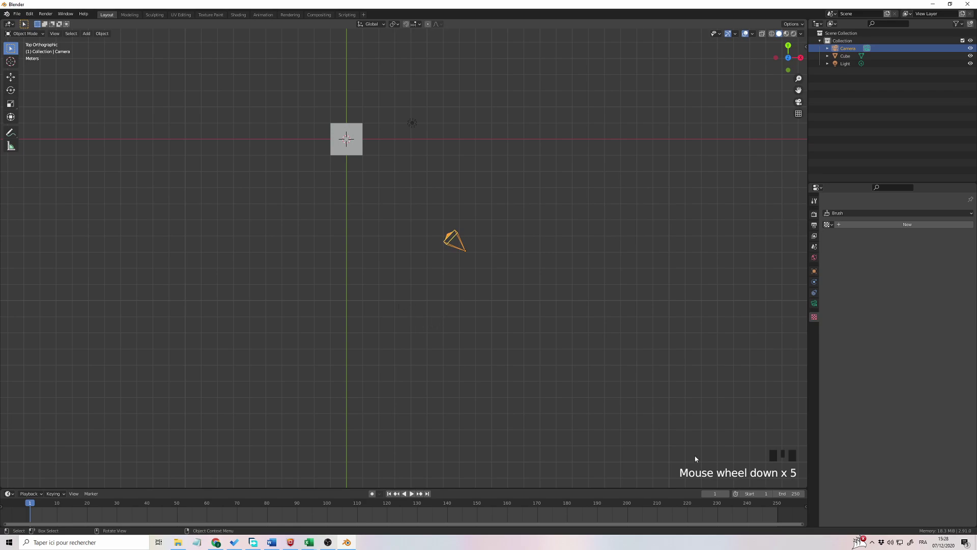
{"action": "middle_click_drag", "start_coordinate": [398, 253], "coordinate": [471, 313], "text": "shift"}
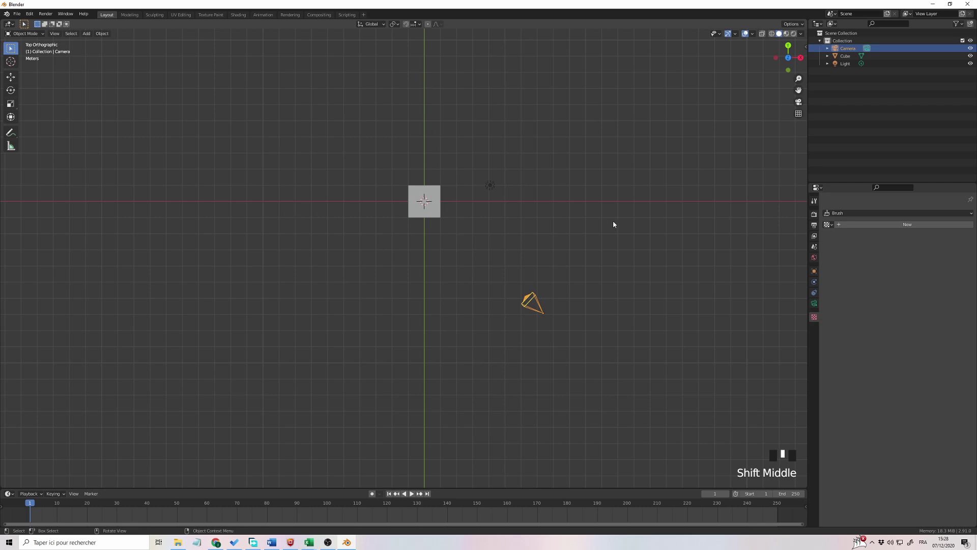
{"action": "key", "text": "KP_1"}
{"action": "middle_click_drag", "start_coordinate": [612, 220], "coordinate": [631, 327]}
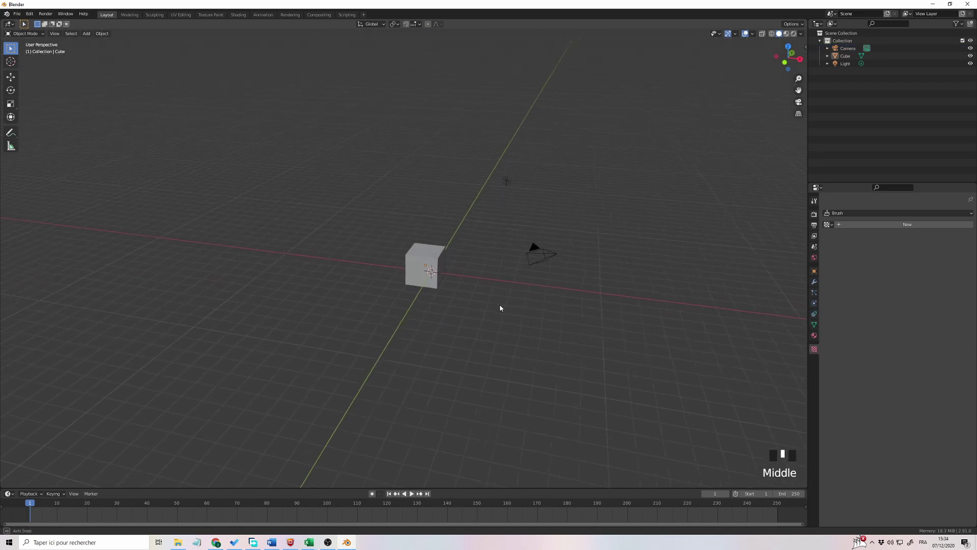
Select the cube, clear the selection, and select the cube again.
{"action": "middle_click_drag", "start_coordinate": [499, 305], "coordinate": [477, 279]}
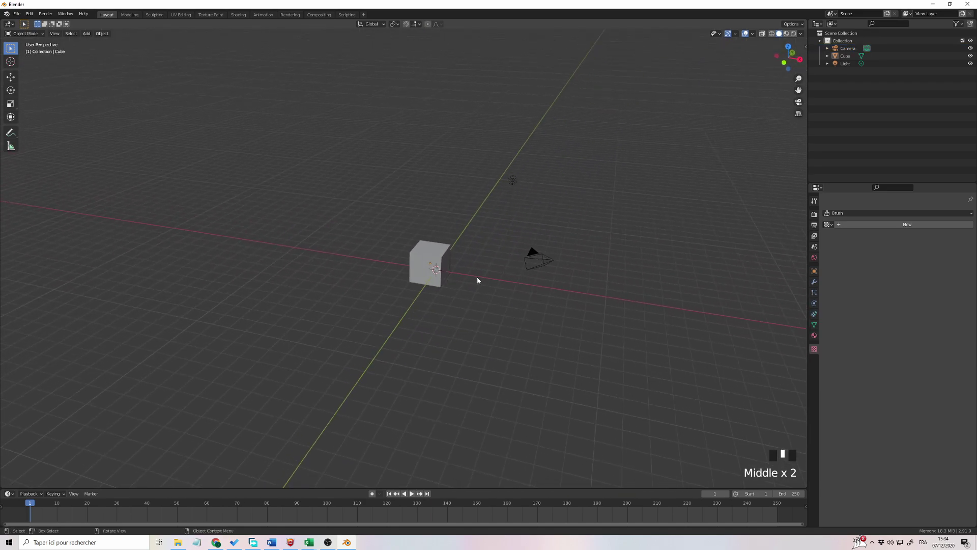
{"action": "left_click", "coordinate": [454, 262]}
{"action": "mouse_move", "coordinate": [484, 353]}
{"action": "middle_mouse_down"}
{"action": "mouse_move", "coordinate": [481, 345]}
{"action": "mouse_move", "coordinate": [478, 367]}
{"action": "middle_mouse_up"}
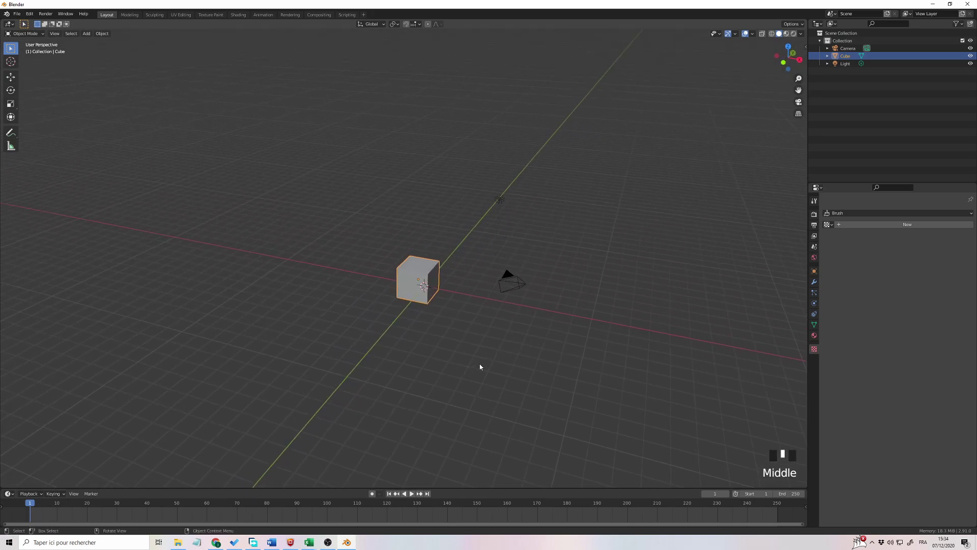
{"action": "left_click", "coordinate": [455, 246]}
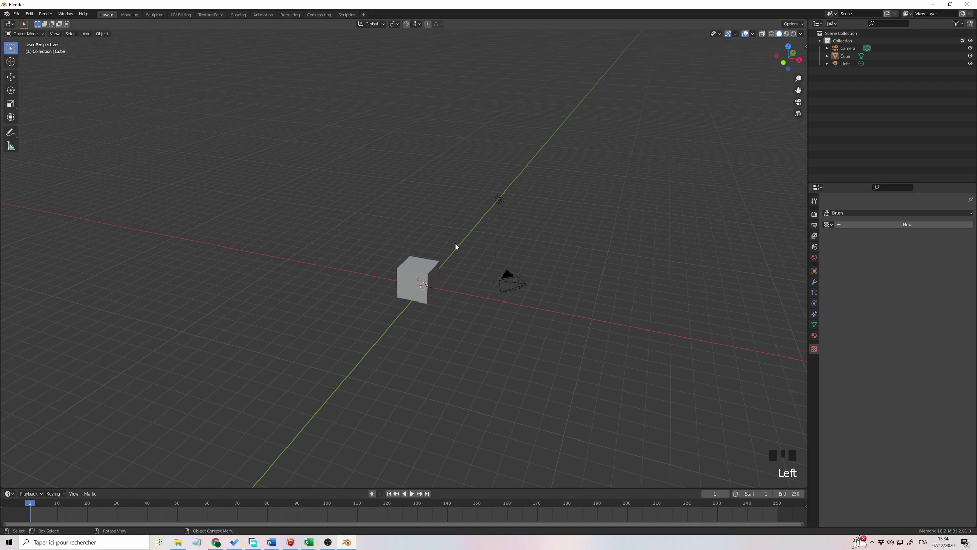
{"action": "left_click", "coordinate": [427, 271]}
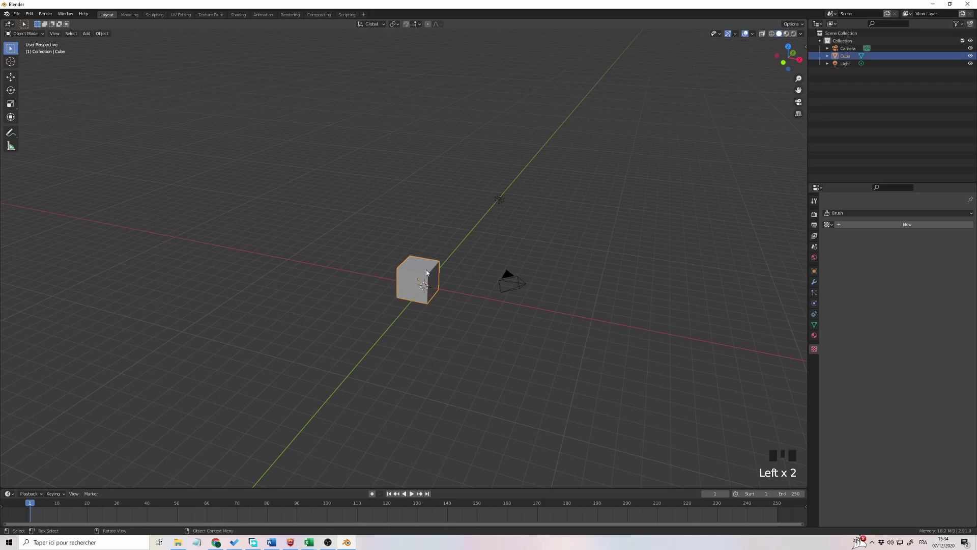
Try moving the cube freely away from the origin, and undo the move.
{"action": "key", "text": "g"}
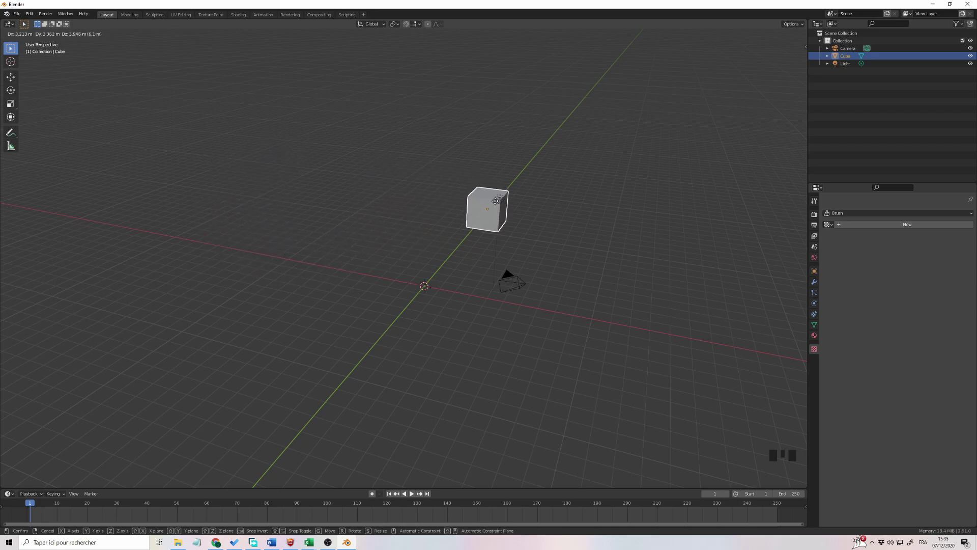
{"action": "left_click", "coordinate": [438, 220]}
{"action": "key", "text": "ctrl+z"}
{"action": "key", "text": "ctrl+z"}
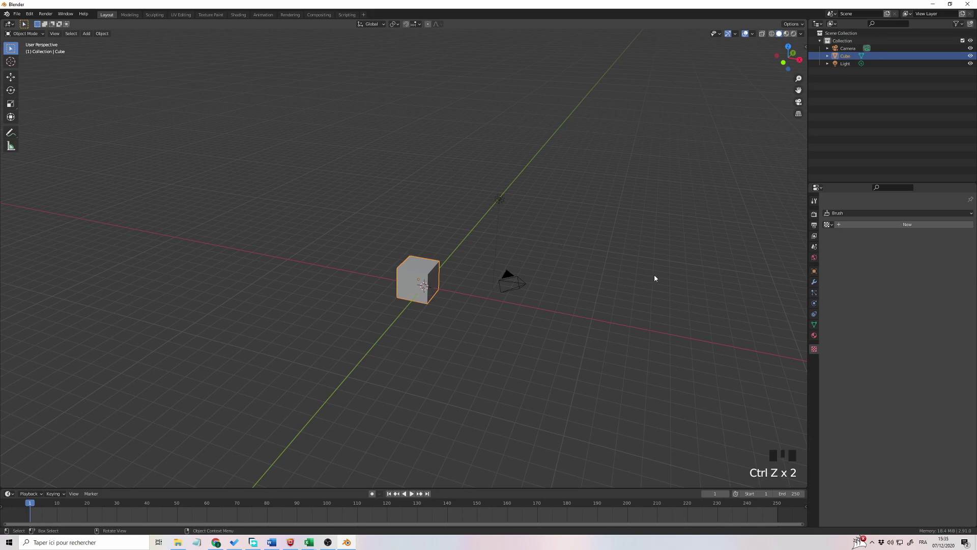
Add a plane mesh to the scene.
{"action": "middle_click_drag", "start_coordinate": [655, 275], "coordinate": [610, 318]}
{"action": "middle_click_drag", "start_coordinate": [610, 318], "coordinate": [421, 252], "text": "shift"}
{"action": "middle_click_drag", "start_coordinate": [512, 280], "coordinate": [502, 295]}
{"action": "middle_click_drag", "start_coordinate": [541, 302], "coordinate": [489, 253], "text": "shift"}
{"action": "middle_click_drag", "start_coordinate": [638, 265], "coordinate": [672, 258], "text": "shift"}
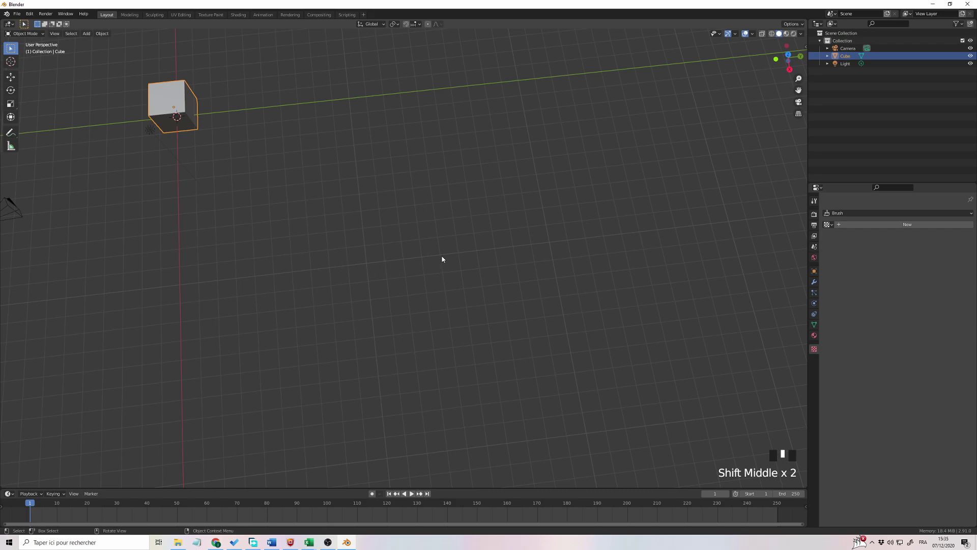
{"action": "key", "text": "shift+a"}
{"action": "mouse_move", "coordinate": [478, 256]}
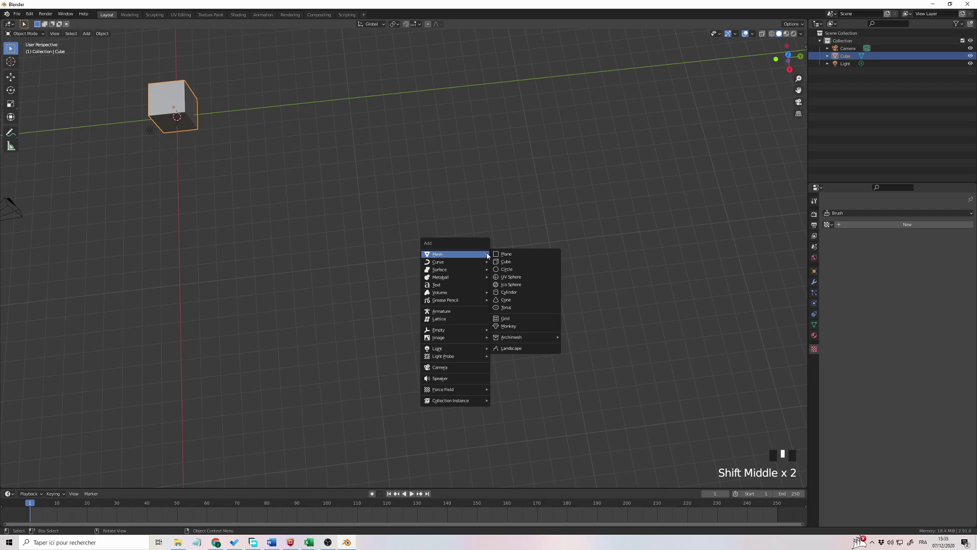
{"action": "left_click", "coordinate": [502, 255]}
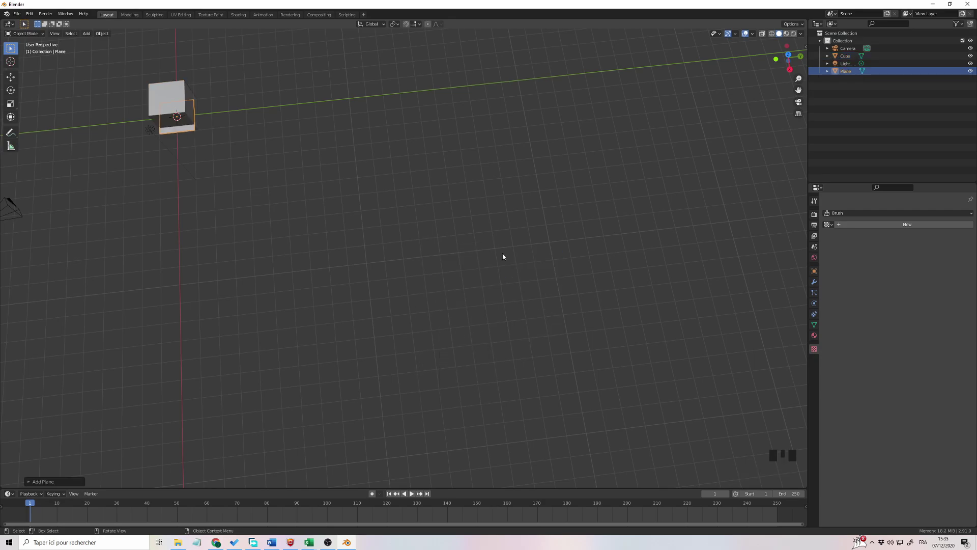
Move the plane about 32 m away from the cube across the ground, with the global Z axis locked.
{"action": "key", "text": "g"}
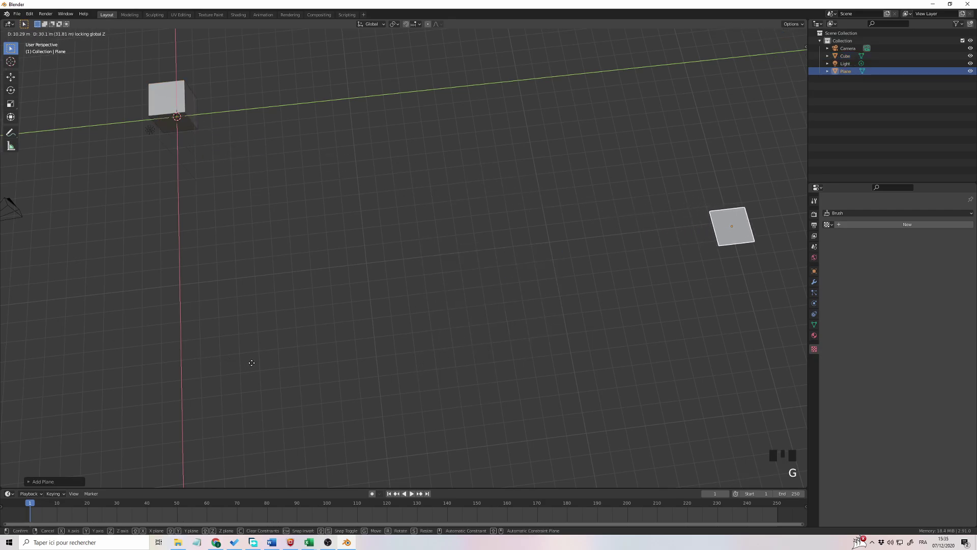
{"action": "left_click", "coordinate": [252, 359]}
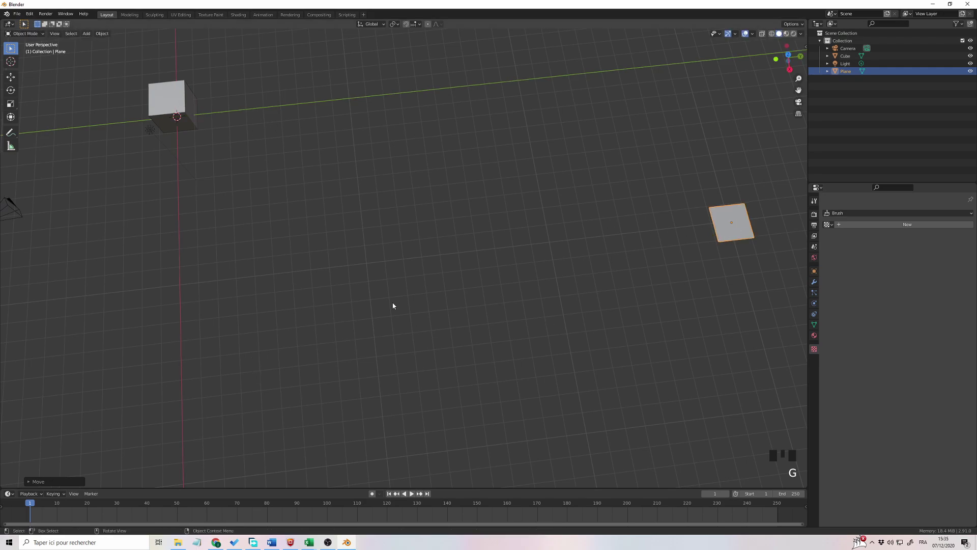
{"action": "middle_click_drag", "start_coordinate": [393, 305], "coordinate": [443, 316]}
Try placing the cube on the plane with a free move, check it from another angle, undo the move and deselect everything.
{"action": "left_click", "coordinate": [353, 206]}
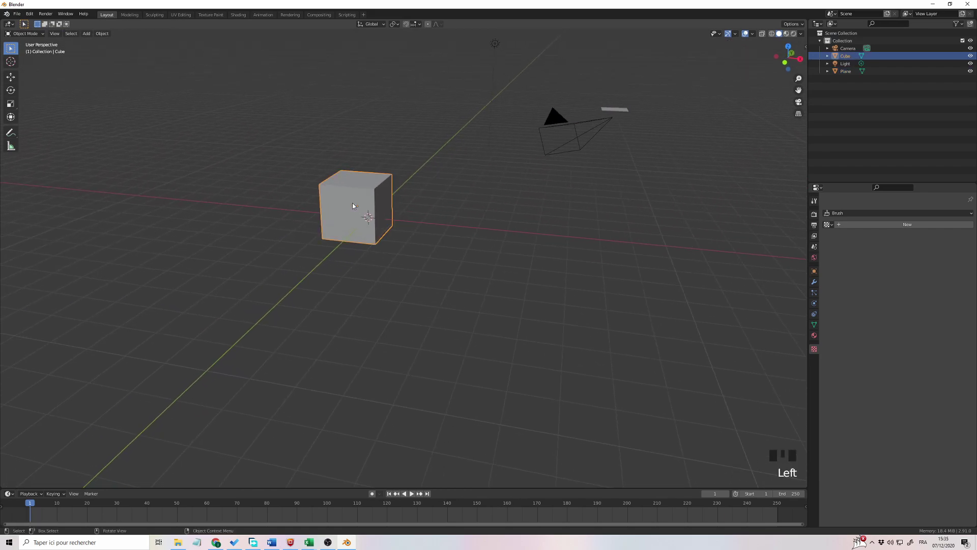
{"action": "key", "text": "g"}
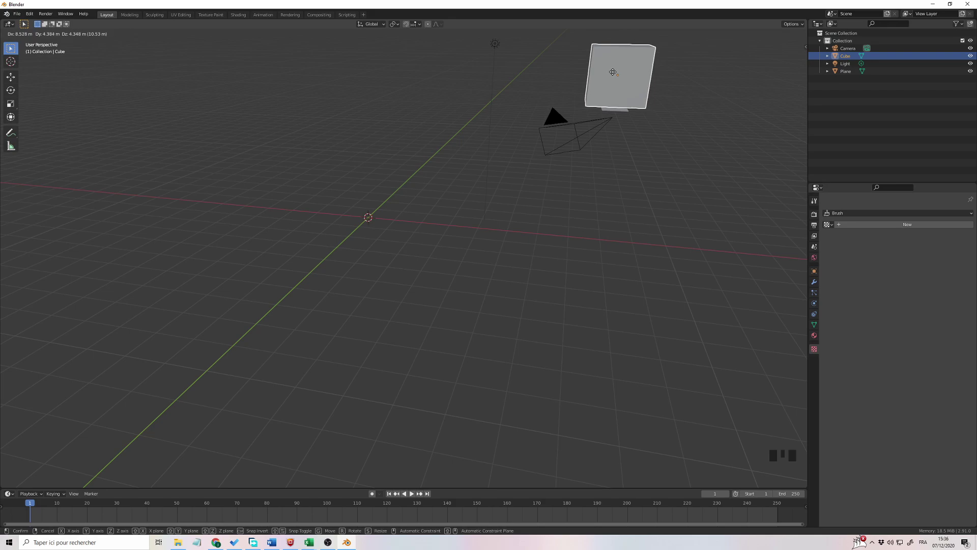
{"action": "left_click", "coordinate": [614, 75]}
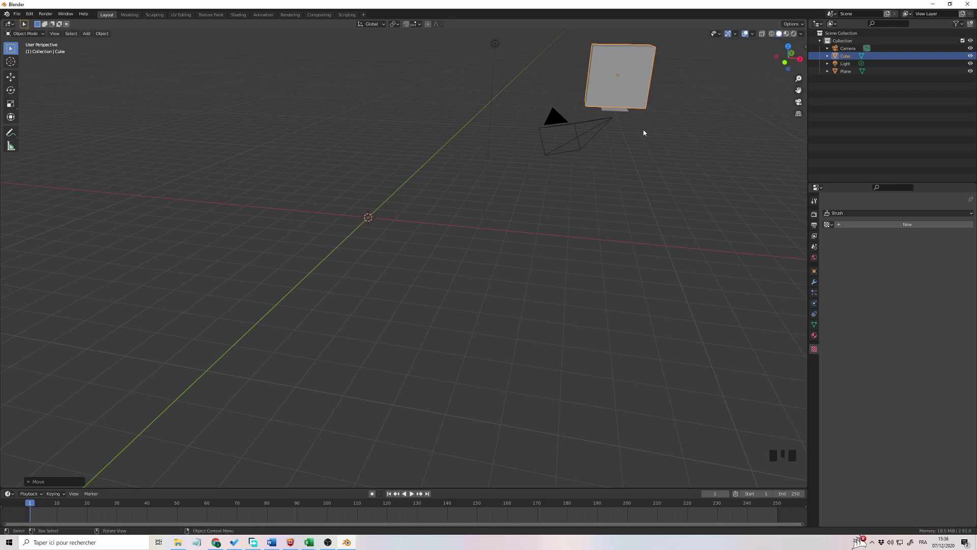
{"action": "middle_click_drag", "start_coordinate": [665, 157], "coordinate": [604, 278], "text": "shift"}
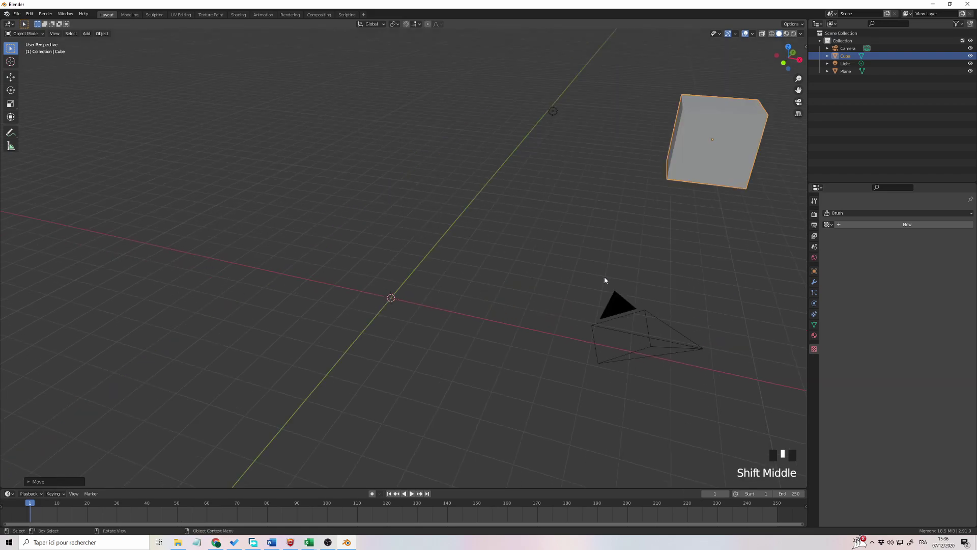
{"action": "key", "text": "ctrl+z"}
{"action": "left_click", "coordinate": [456, 375]}
{"action": "scroll", "coordinate": [471, 373], "scroll_direction": "down", "scroll_amount": 3}
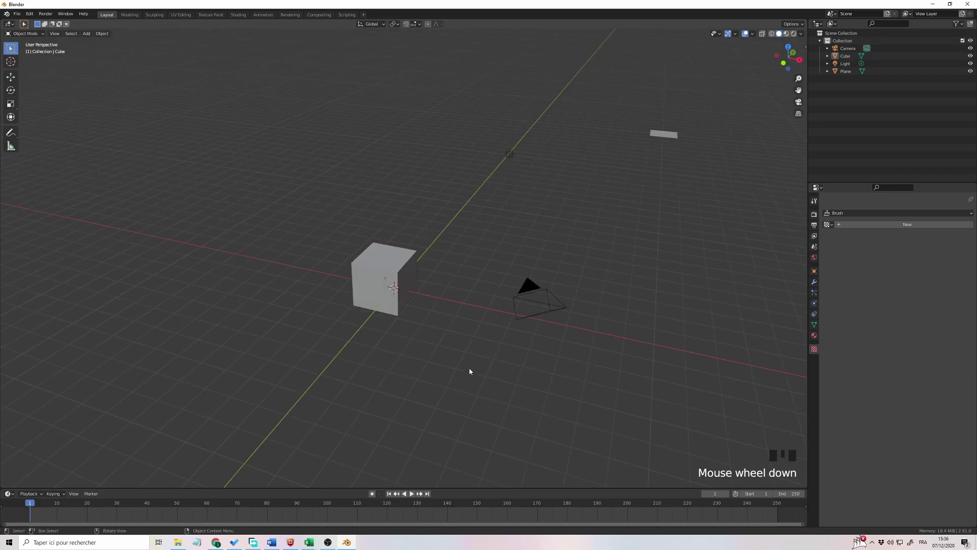
Move the cube about 32 m along the global Y axis, away from the origin.
{"action": "middle_click_drag", "start_coordinate": [472, 373], "coordinate": [475, 372]}
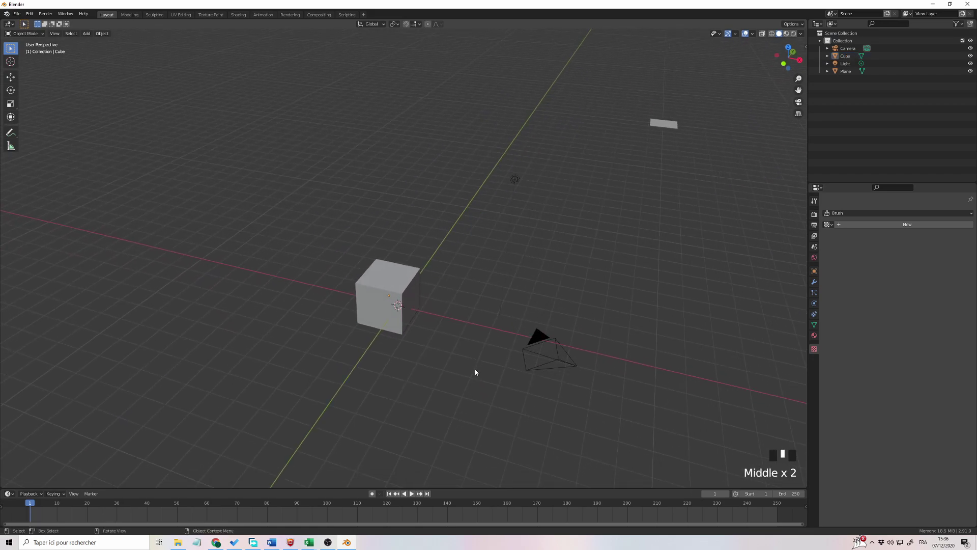
{"action": "left_click", "coordinate": [410, 300]}
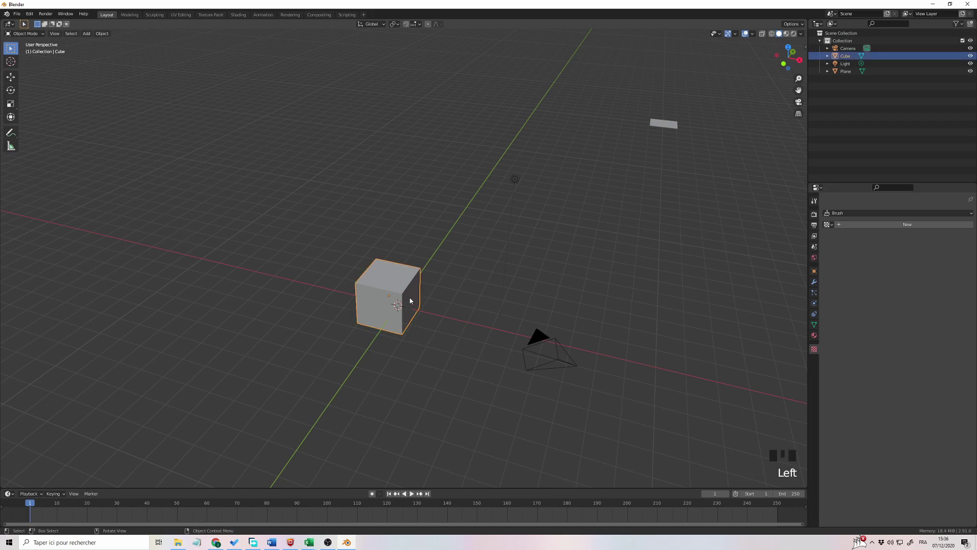
{"action": "key", "text": "g"}
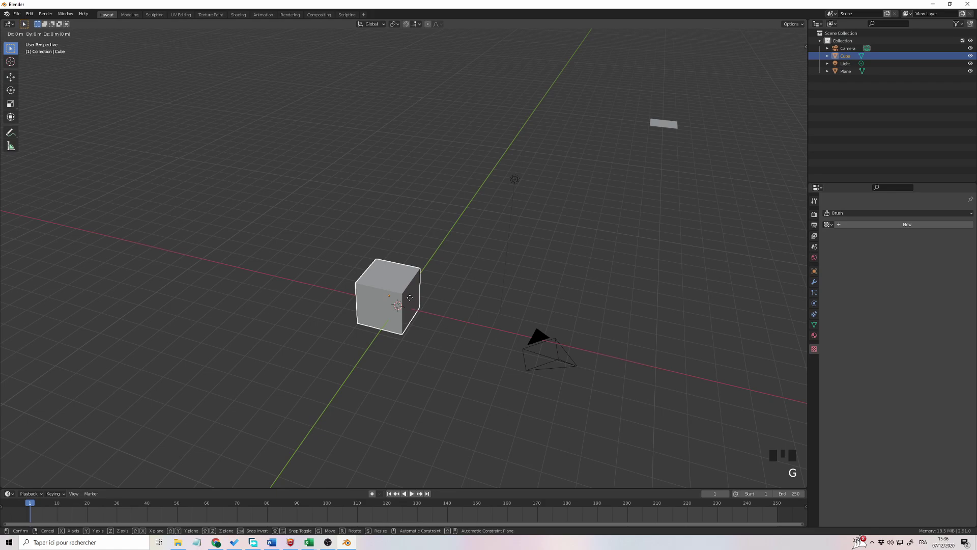
{"action": "key", "text": "y"}
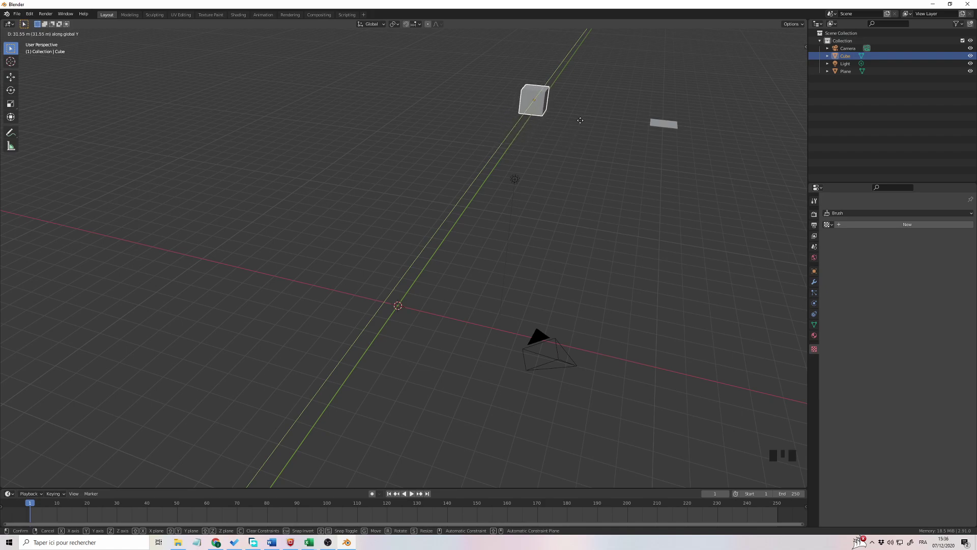
{"action": "left_click", "coordinate": [620, 148]}
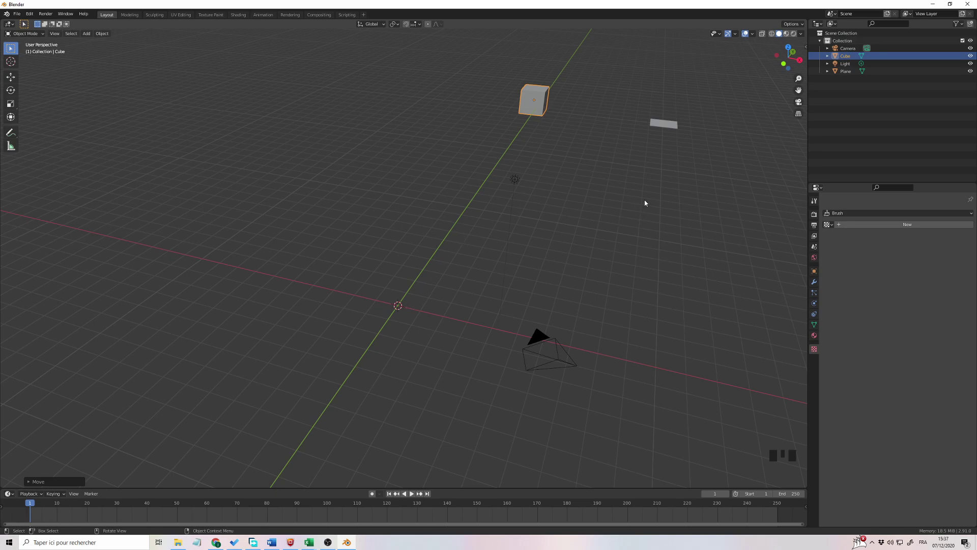
Try bringing the cube to the plane along the global X axis, check it from another angle, and undo both axis moves.
{"action": "key", "text": "g"}
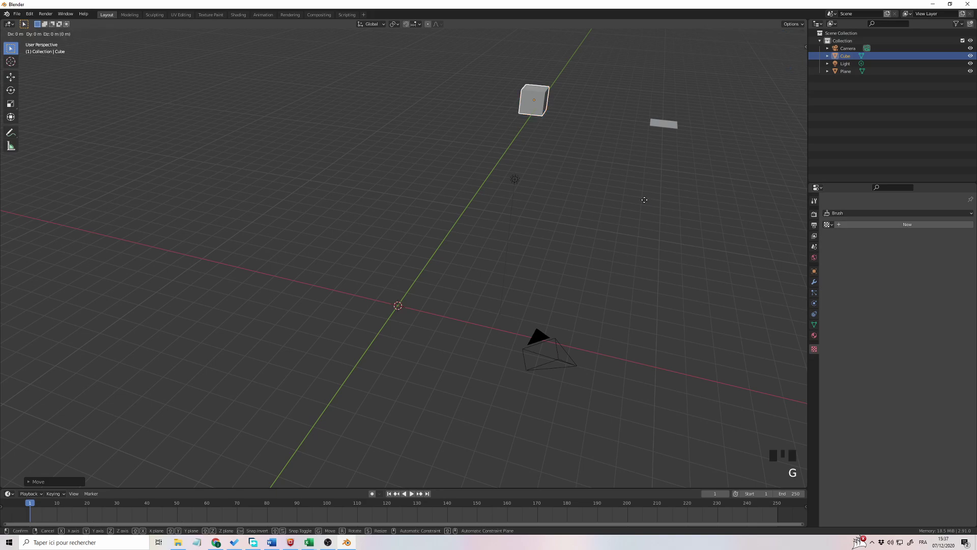
{"action": "key", "text": "x"}
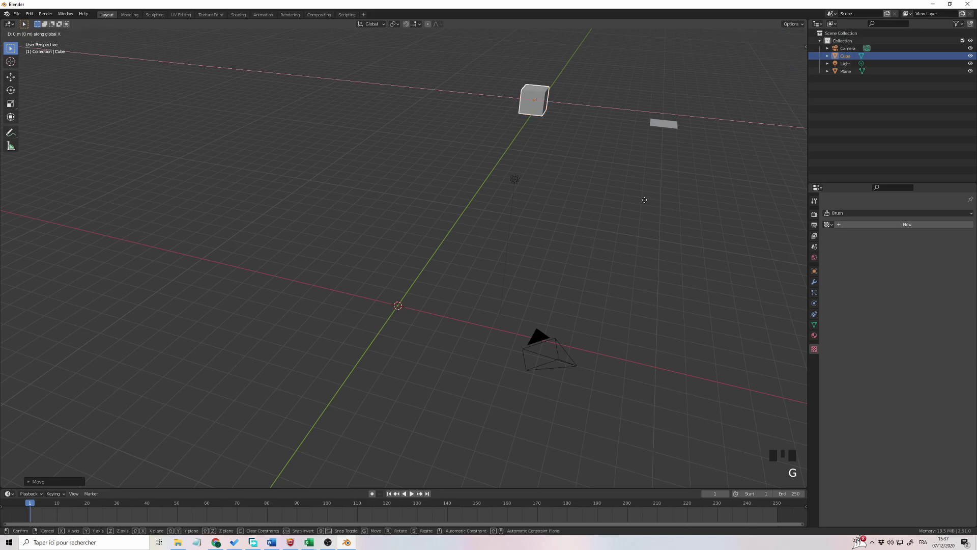
{"action": "left_click", "coordinate": [773, 218]}
{"action": "scroll", "coordinate": [735, 222], "scroll_direction": "down", "scroll_amount": 4}
{"action": "middle_click_drag", "start_coordinate": [735, 224], "coordinate": [567, 259]}
{"action": "key", "text": "ctrl+z"}
{"action": "key", "text": "ctrl+z"}
{"action": "key", "text": "ctrl+z"}
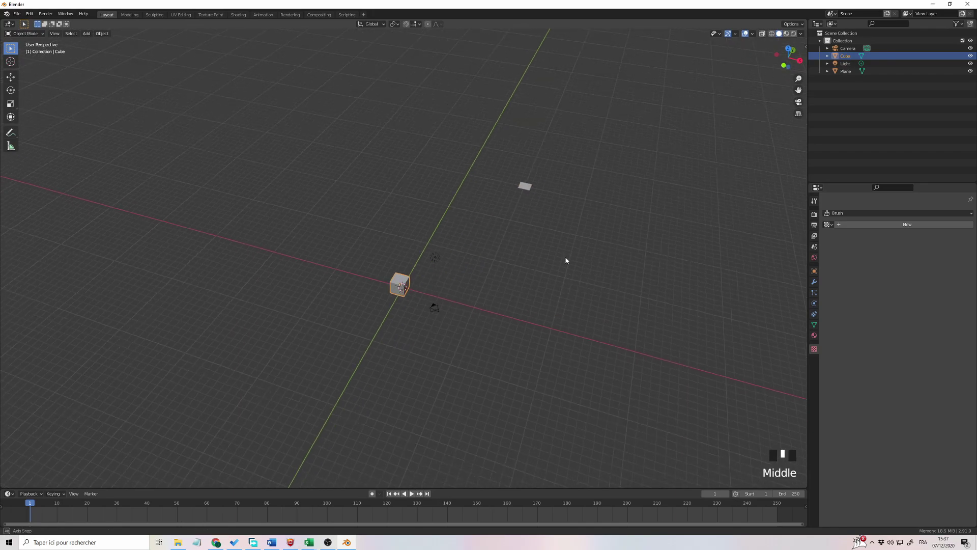
Start moving the cube constrained to the global Y axis, and cancel the move.
{"action": "scroll", "coordinate": [524, 289], "scroll_direction": "up", "scroll_amount": 3}
{"action": "scroll", "coordinate": [525, 290], "scroll_direction": "up", "scroll_amount": 3}
{"action": "middle_click_drag", "start_coordinate": [532, 288], "coordinate": [478, 288]}
{"action": "left_click", "coordinate": [425, 275]}
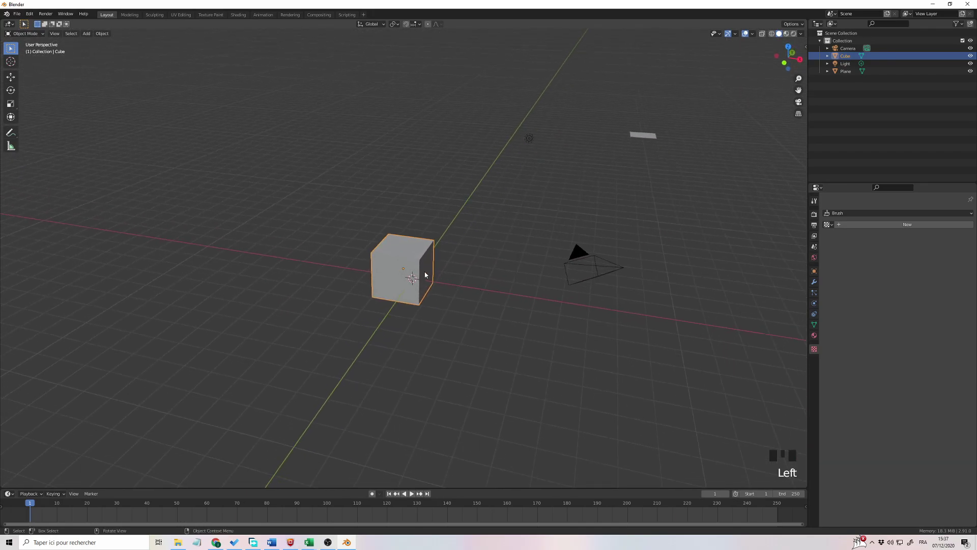
{"action": "key", "text": "g"}
{"action": "key", "text": "y"}
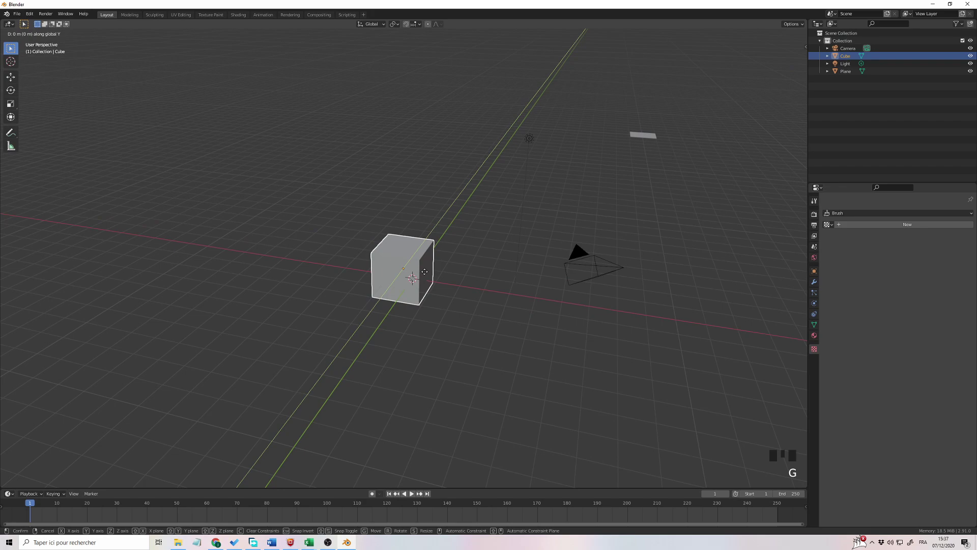
{"action": "right_click", "coordinate": [444, 267]}
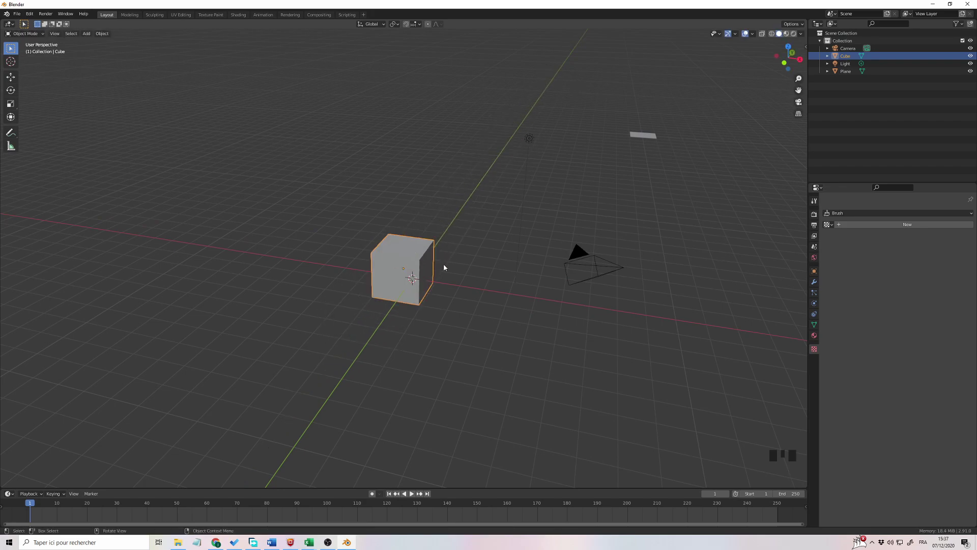
Try moving the cube along the global X axis and along the global Z axis, cancelling each move.
{"action": "key", "text": "g"}
{"action": "key", "text": "x"}
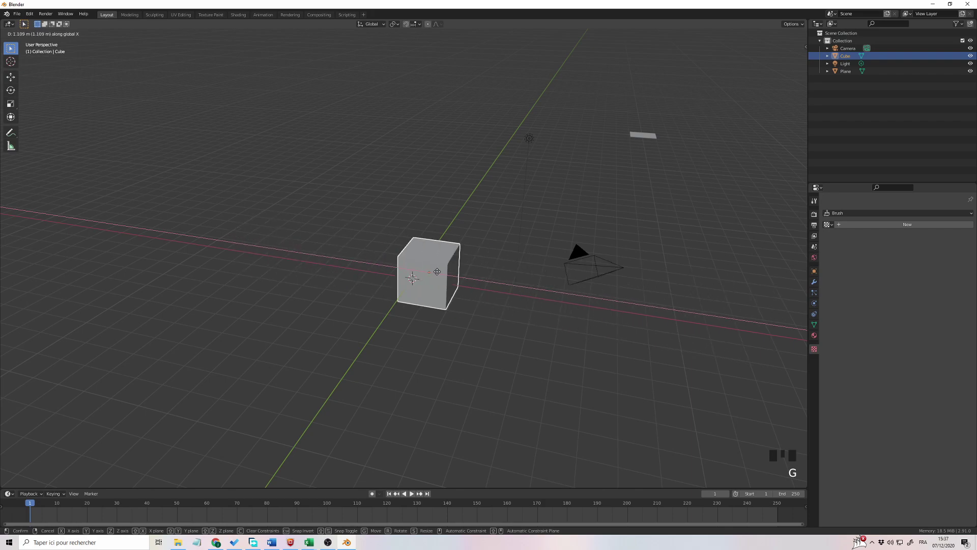
{"action": "right_click", "coordinate": [443, 283]}
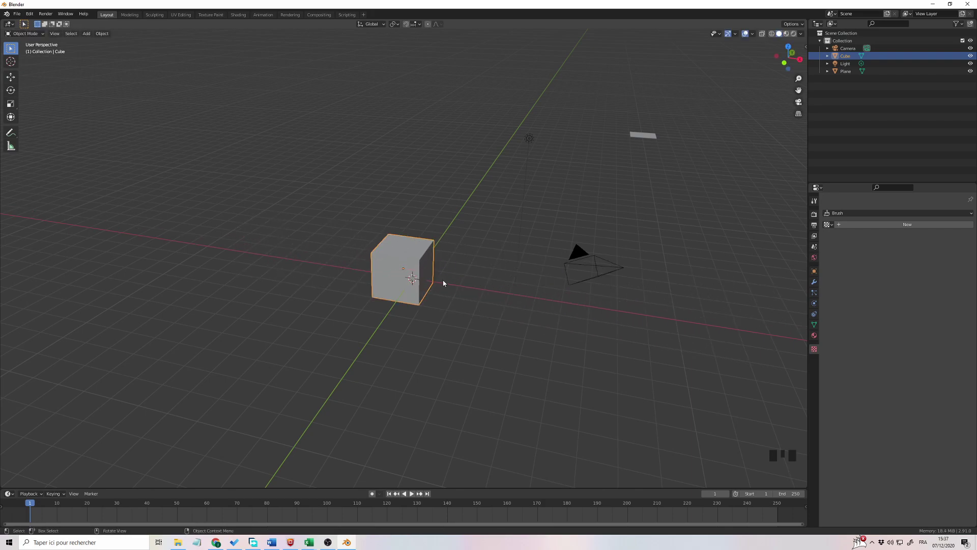
{"action": "key", "text": "g"}
{"action": "key", "text": "z"}
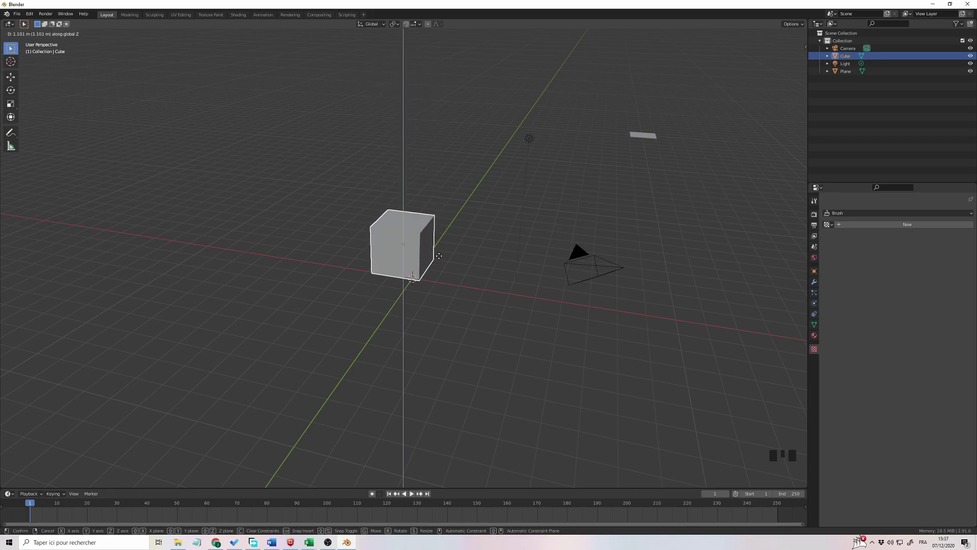
{"action": "right_click", "coordinate": [442, 160]}
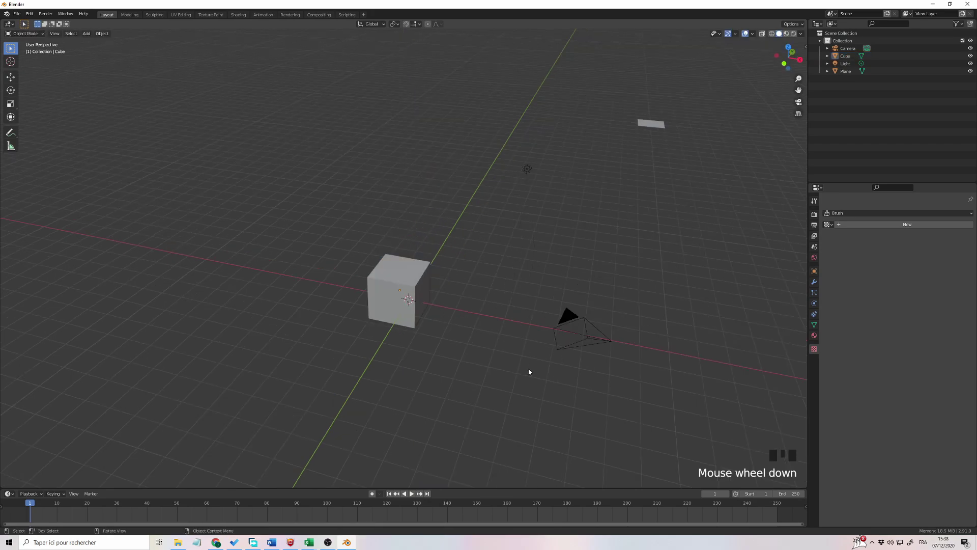
Select the cube, try sliding it across the ground with the global Z axis locked, and cancel the move.
{"action": "middle_click_drag", "start_coordinate": [469, 346], "coordinate": [464, 343]}
{"action": "left_click", "coordinate": [401, 266]}
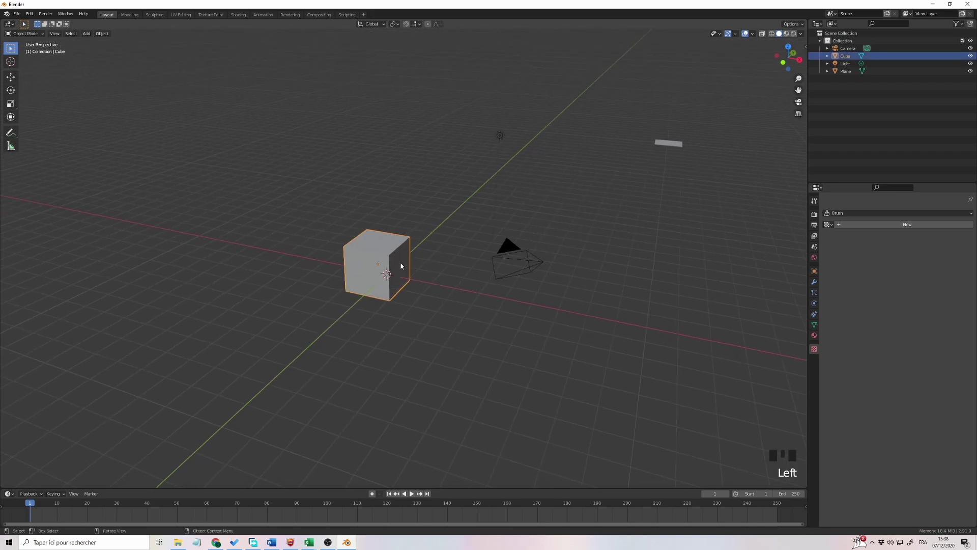
{"action": "key", "text": "g"}
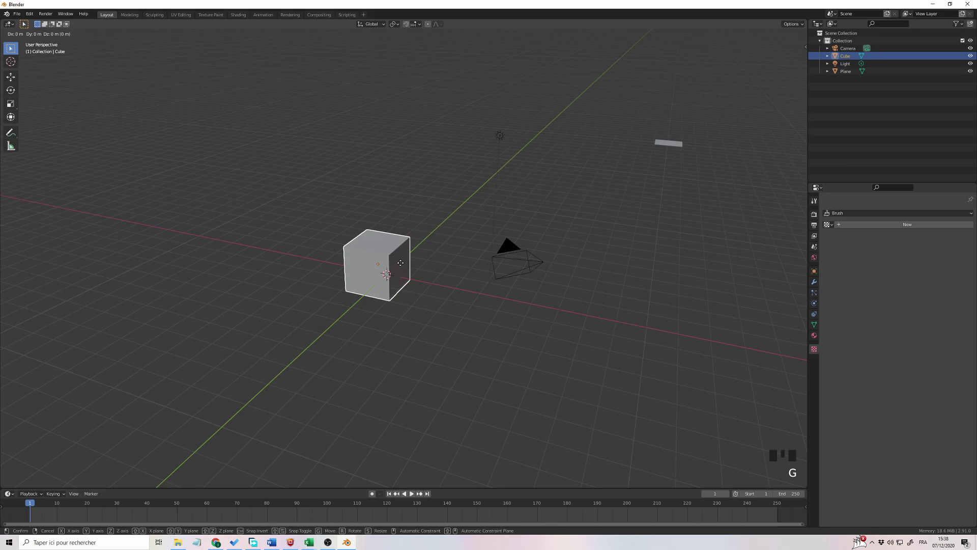
{"action": "key", "text": "shift+z"}
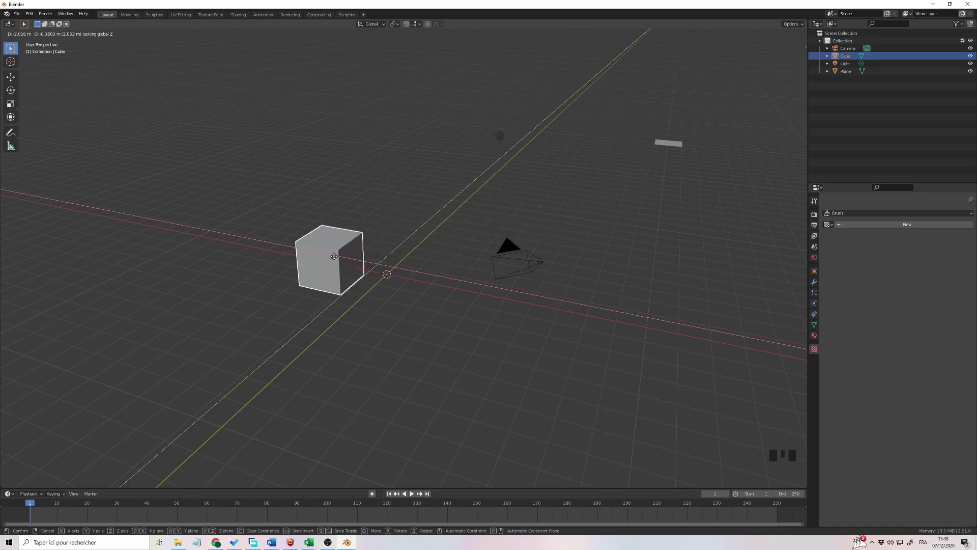
{"action": "right_click", "coordinate": [424, 256]}
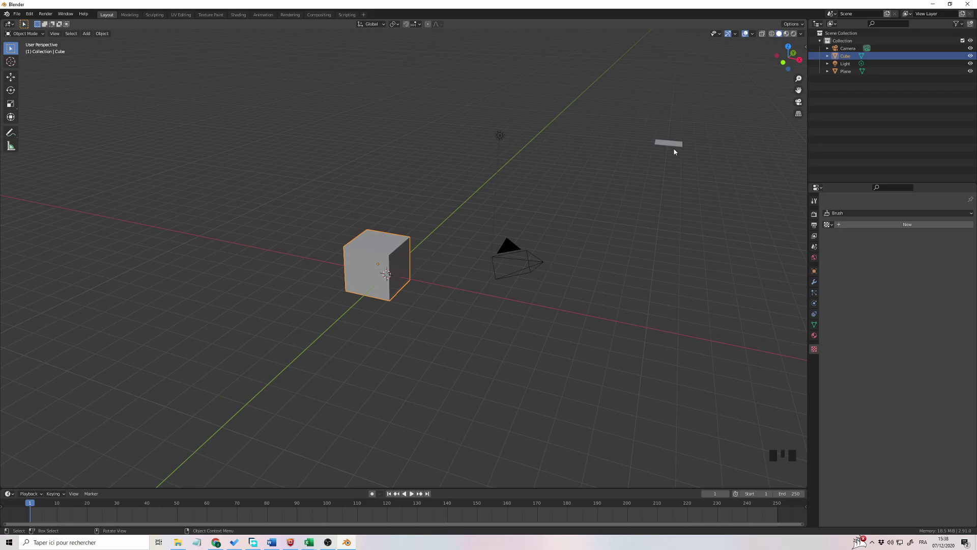
Move the cube across the ground close to the plane with the global Z axis locked, and check its position from another angle.
{"action": "key", "text": "g"}
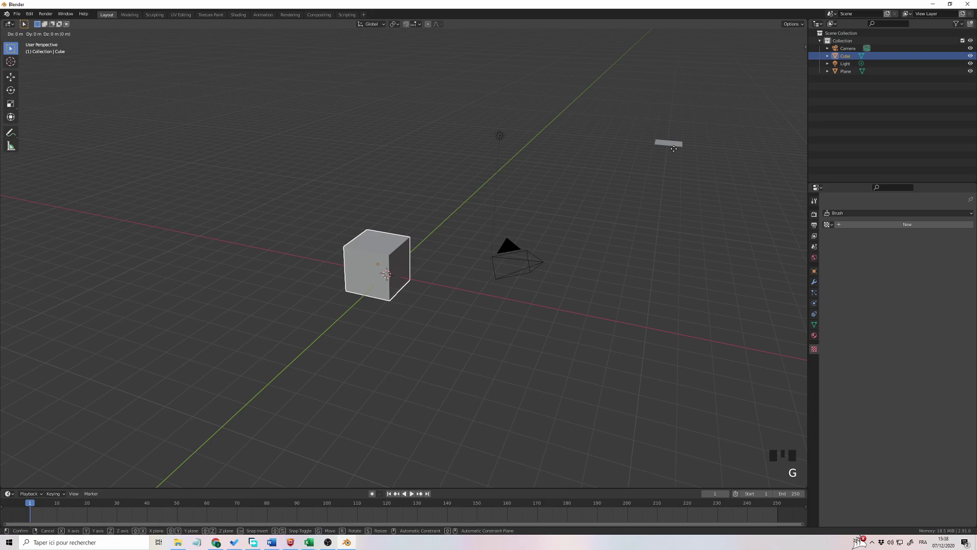
{"action": "key", "text": "shift+z"}
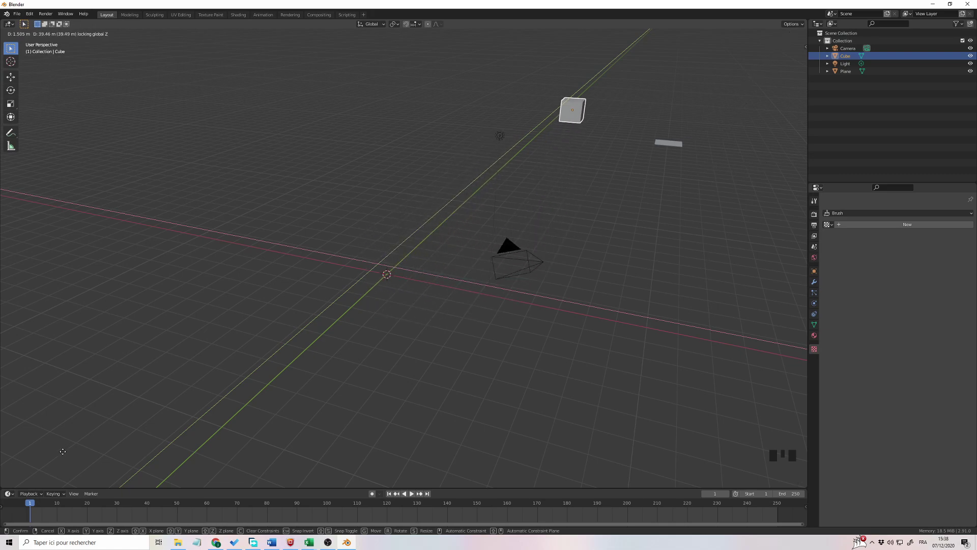
{"action": "left_click", "coordinate": [161, 472]}
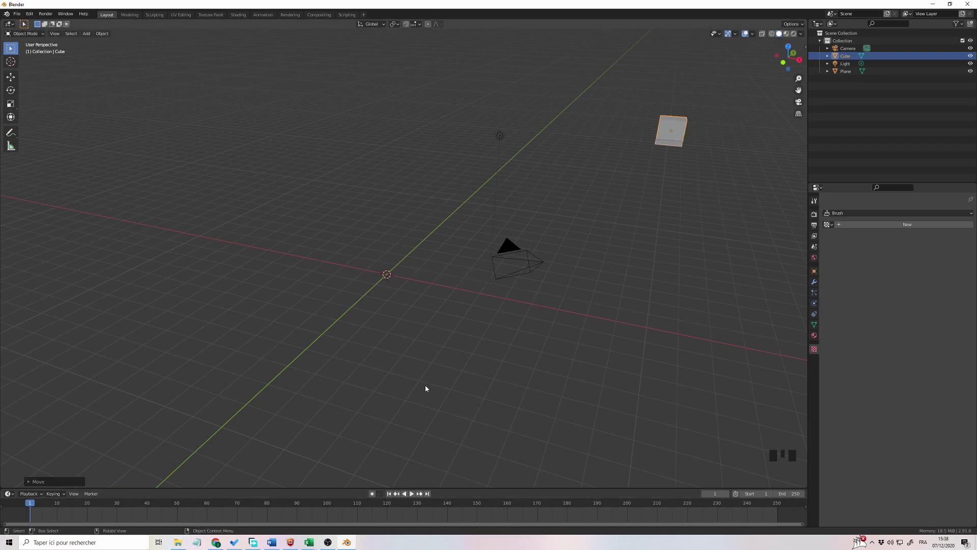
{"action": "middle_click_drag", "start_coordinate": [620, 290], "coordinate": [556, 319]}
{"action": "scroll", "coordinate": [682, 266], "scroll_direction": "down", "scroll_amount": 4}
{"action": "scroll", "coordinate": [574, 314], "scroll_direction": "up", "scroll_amount": 5}
In top orthographic view, move the cube about 3.3 m onto the plane with global Z locked, and check it in perspective.
{"action": "key", "text": "KP_7"}
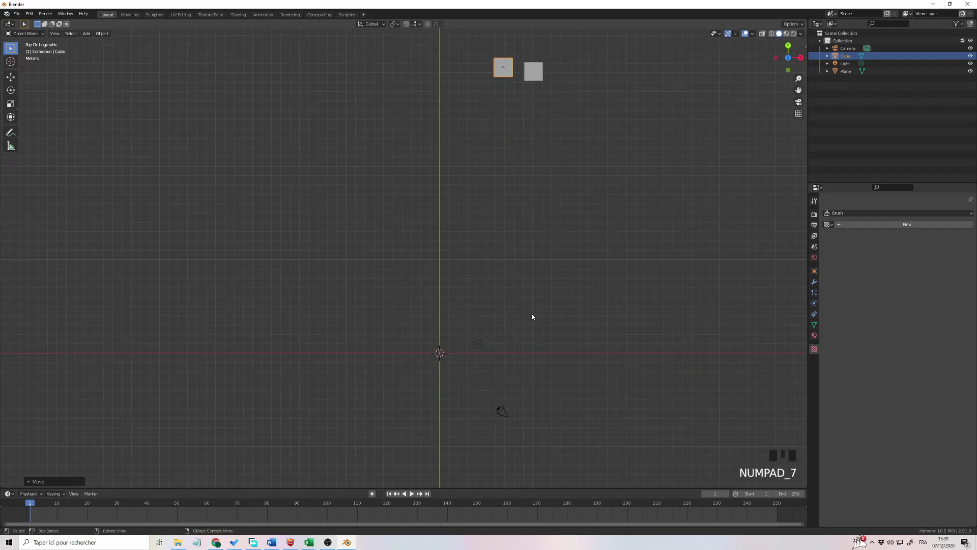
{"action": "key", "text": "g"}
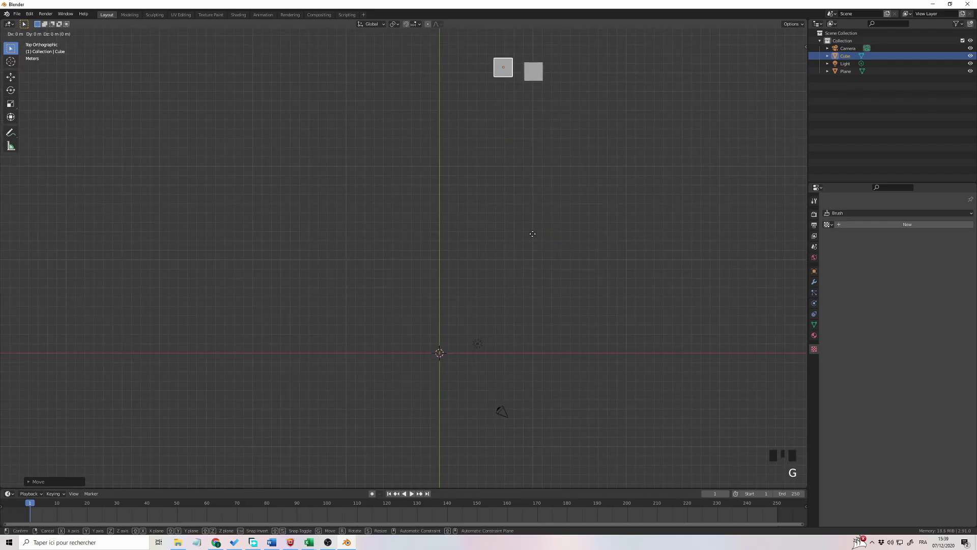
{"action": "key", "text": "shift+z"}
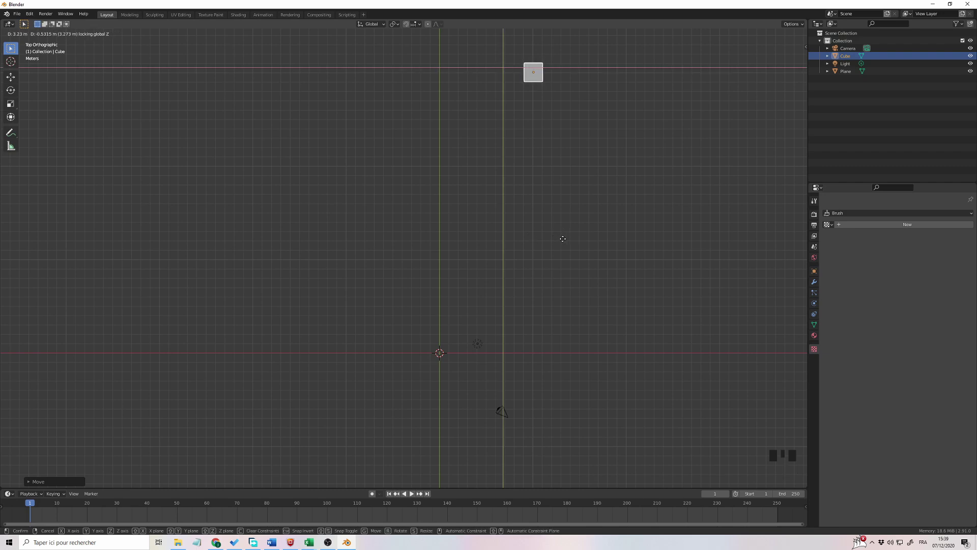
{"action": "left_click", "coordinate": [562, 237]}
{"action": "middle_click_drag", "start_coordinate": [563, 236], "coordinate": [545, 190]}
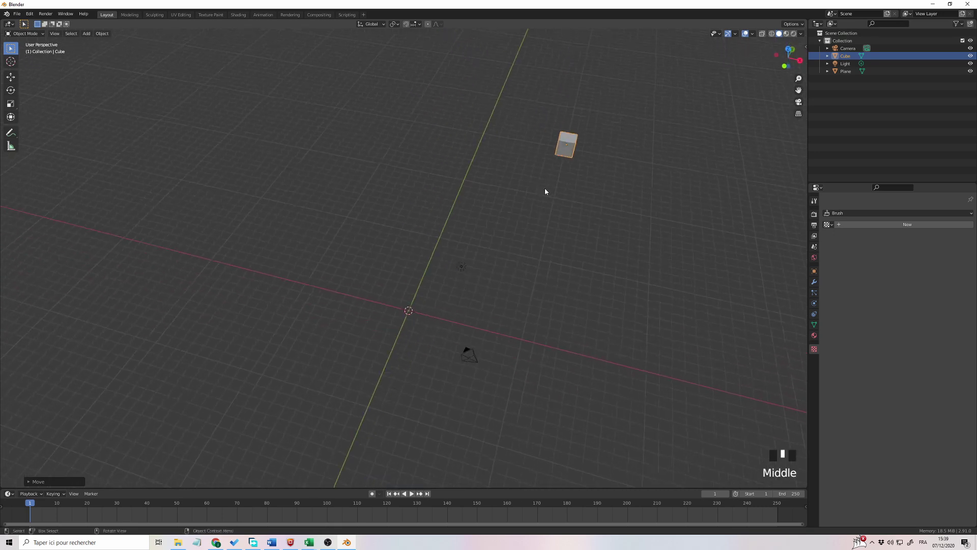
{"action": "scroll", "coordinate": [547, 191], "scroll_direction": "down", "scroll_amount": 5}
{"action": "middle_click_drag", "start_coordinate": [536, 250], "coordinate": [579, 215]}
{"action": "scroll", "coordinate": [549, 264], "scroll_direction": "down", "scroll_amount": 2}
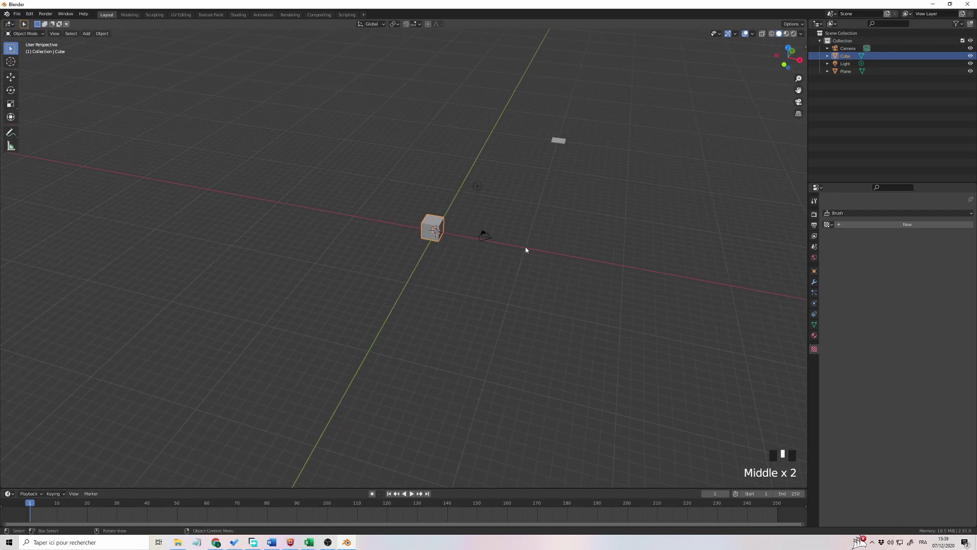
Try moving the cube from the origin toward the plane with the global Z axis locked, and cancel.
{"action": "key", "text": "g"}
{"action": "key", "text": "shift+z"}
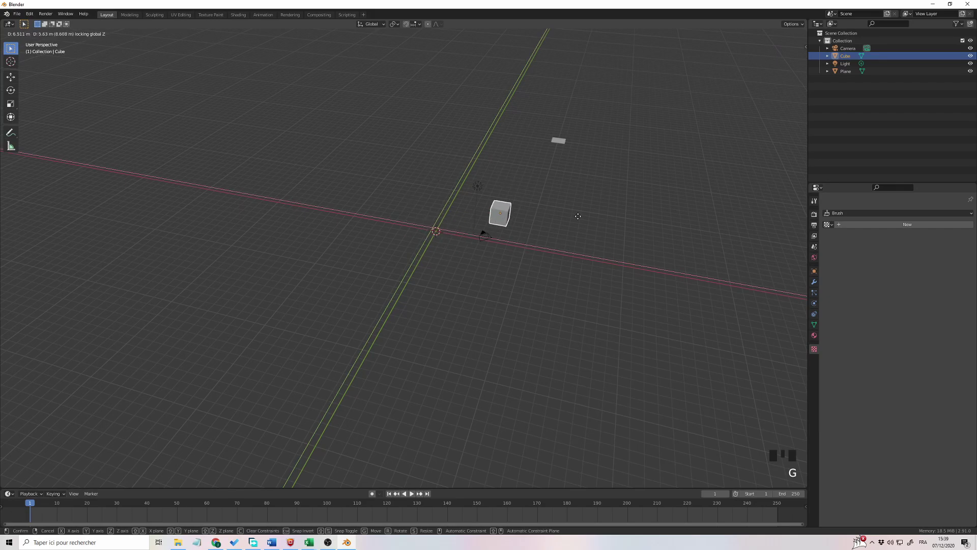
{"action": "right_click", "coordinate": [513, 261]}
Examine the cube and the plane from several angles and distances, and deselect the cube.
{"action": "middle_click_drag", "start_coordinate": [512, 260], "coordinate": [582, 244]}
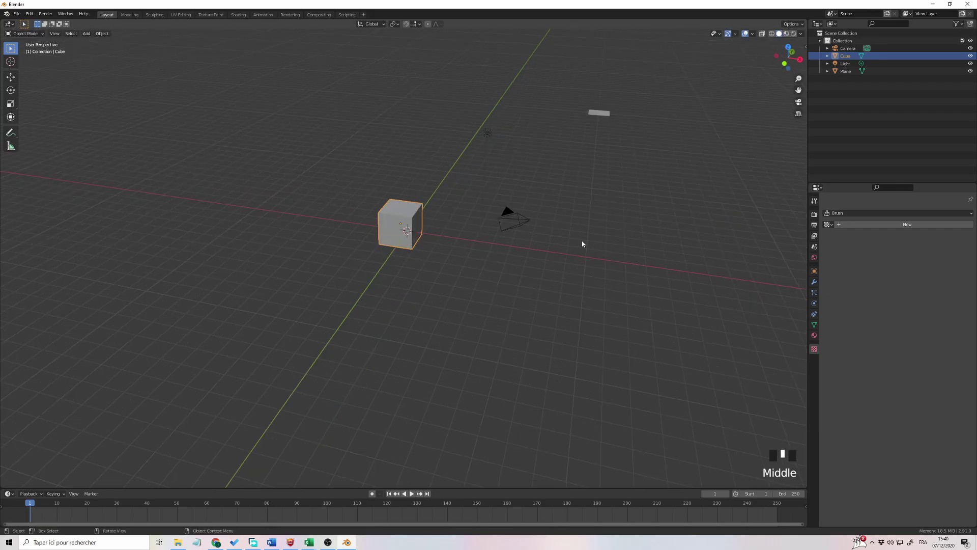
{"action": "scroll", "coordinate": [582, 244], "scroll_direction": "down", "scroll_amount": 2}
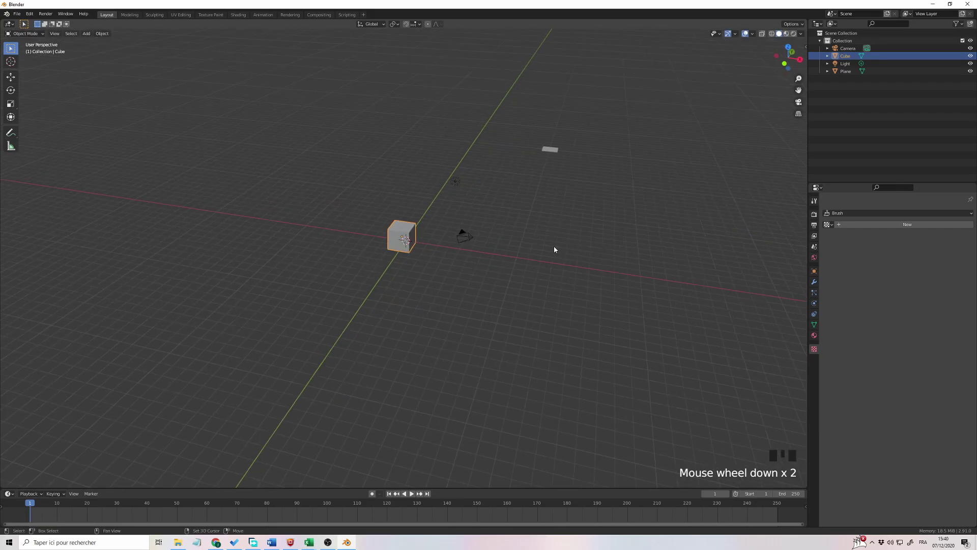
{"action": "scroll", "coordinate": [586, 275], "scroll_direction": "up", "scroll_amount": 1}
{"action": "middle_click_drag", "start_coordinate": [586, 275], "coordinate": [521, 302]}
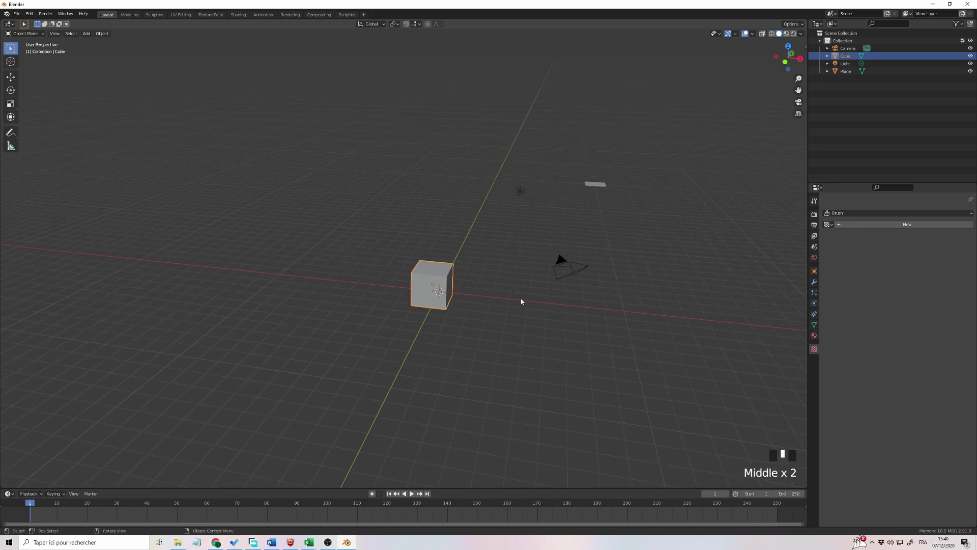
{"action": "scroll", "coordinate": [521, 301], "scroll_direction": "up", "scroll_amount": 2}
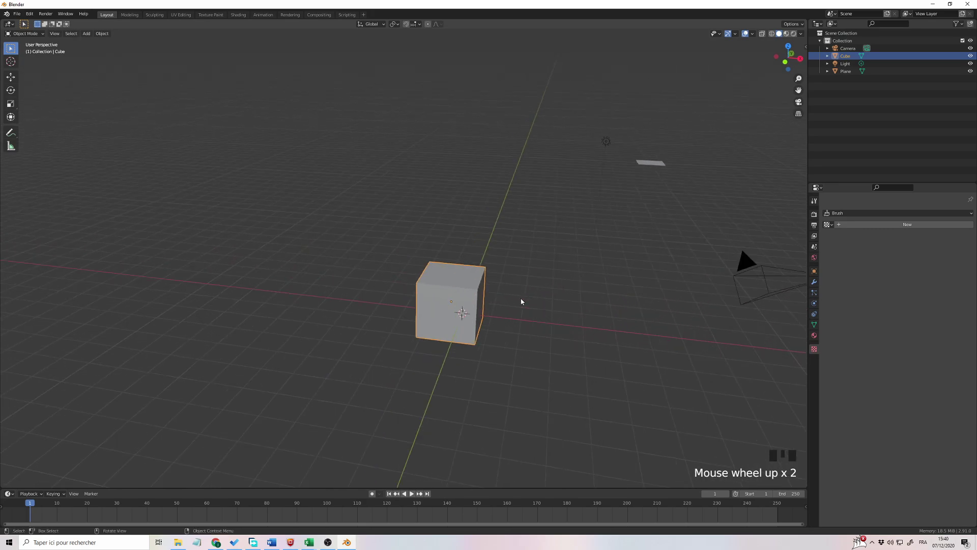
{"action": "middle_click_drag", "start_coordinate": [519, 304], "coordinate": [497, 274], "text": "shift"}
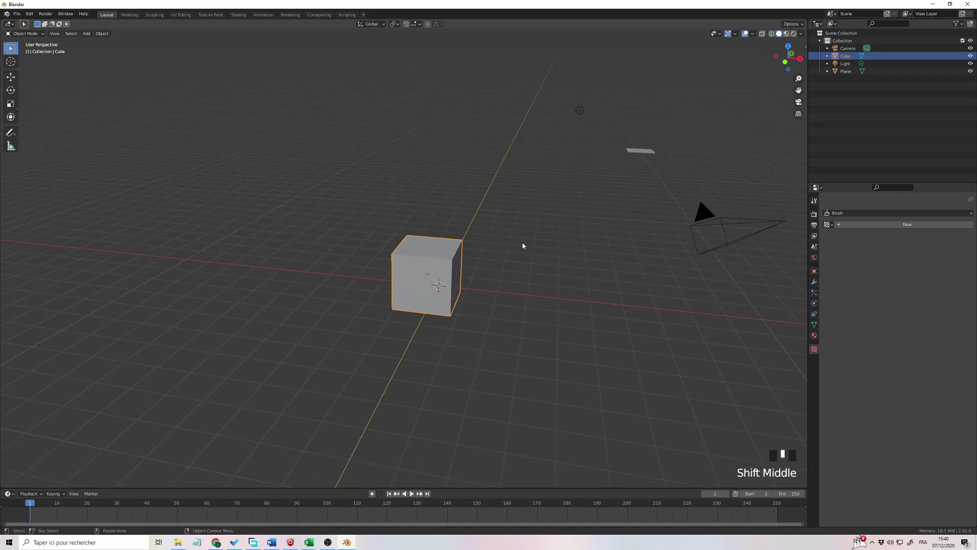
{"action": "scroll", "coordinate": [517, 297], "scroll_direction": "down", "scroll_amount": 2}
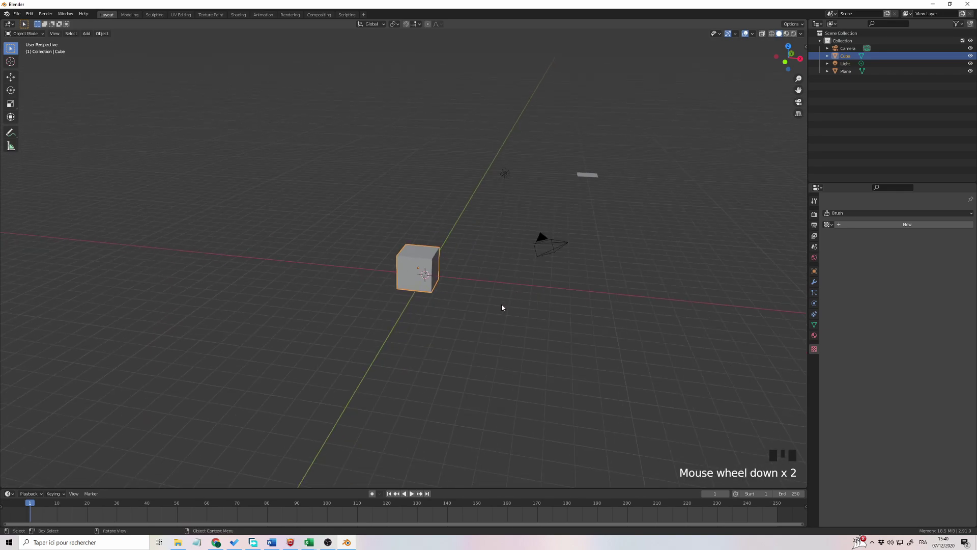
{"action": "middle_click_drag", "start_coordinate": [502, 305], "coordinate": [479, 246]}
{"action": "left_click", "coordinate": [478, 244]}
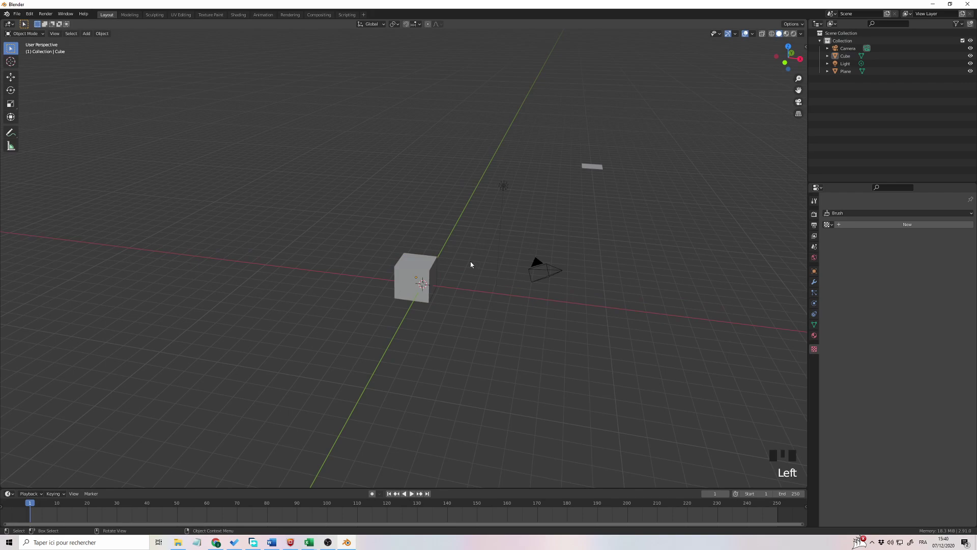
Select the cube and try scaling it uniformly to about 2.1 times its size, and cancel.
{"action": "left_click", "coordinate": [420, 272]}
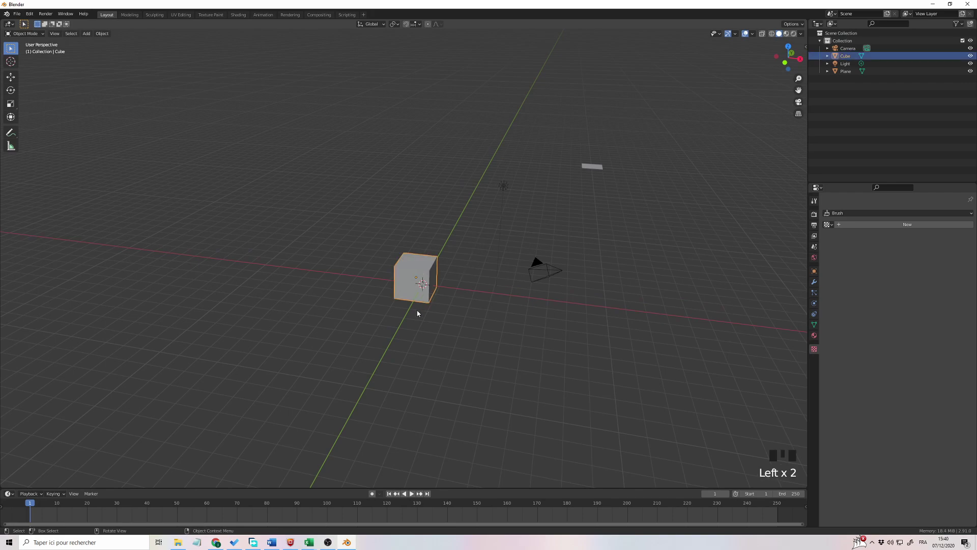
{"action": "scroll", "coordinate": [417, 311], "scroll_direction": "up", "scroll_amount": 2}
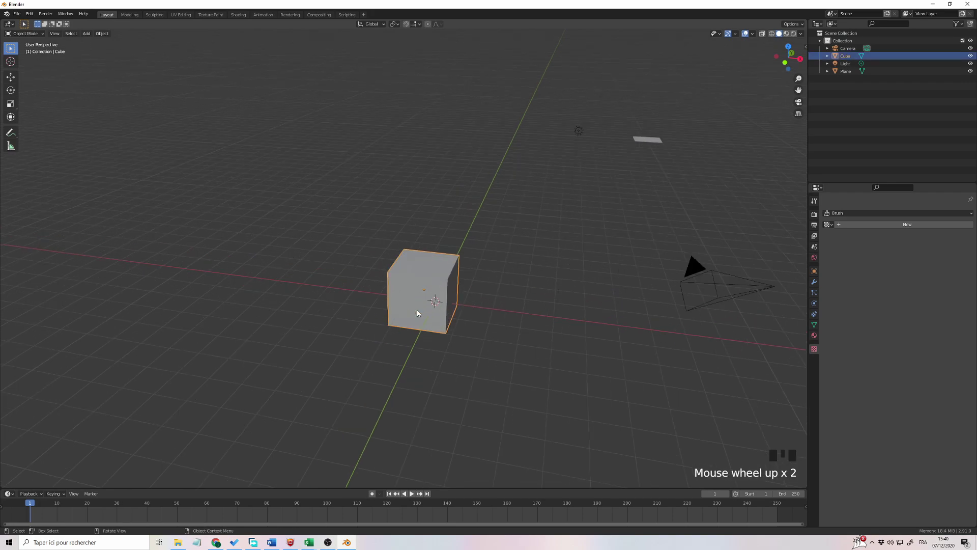
{"action": "key", "text": "s"}
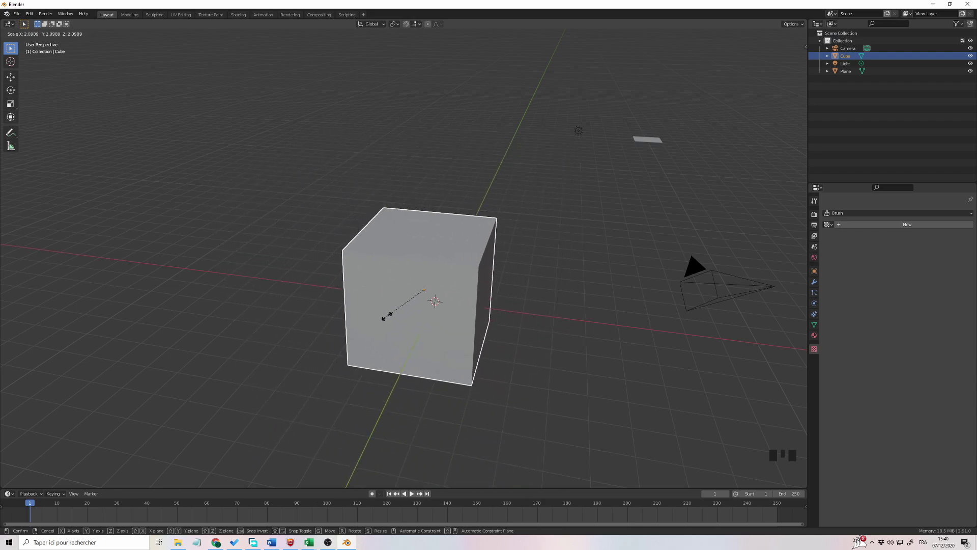
{"action": "left_click", "coordinate": [401, 292]}
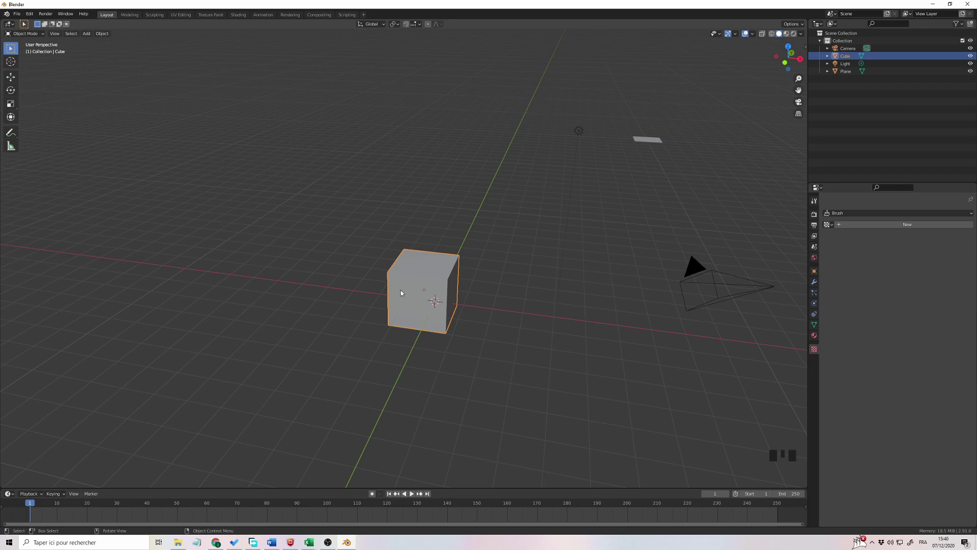
Try scaling the cube separately along the global Y, X and Z axes, cancelling each attempt.
{"action": "key", "text": "s"}
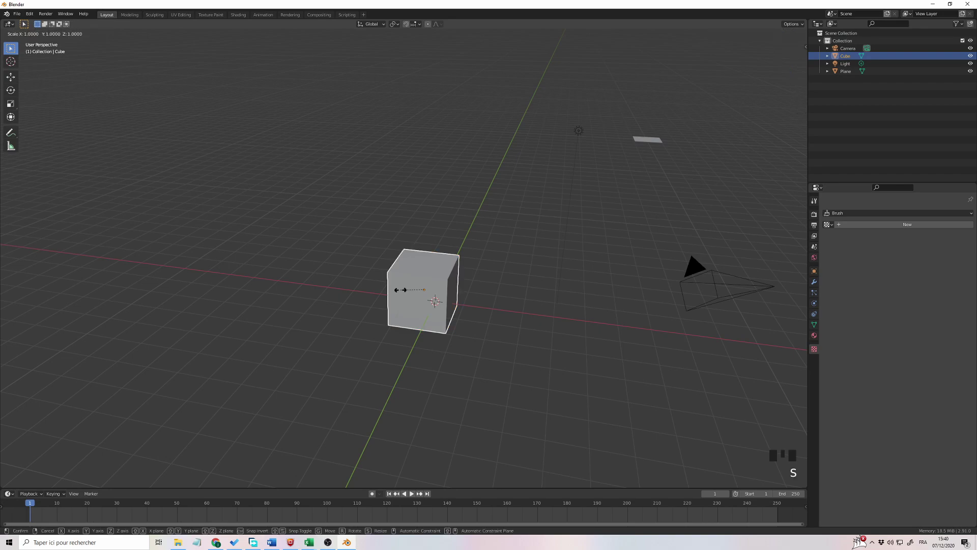
{"action": "key", "text": "y"}
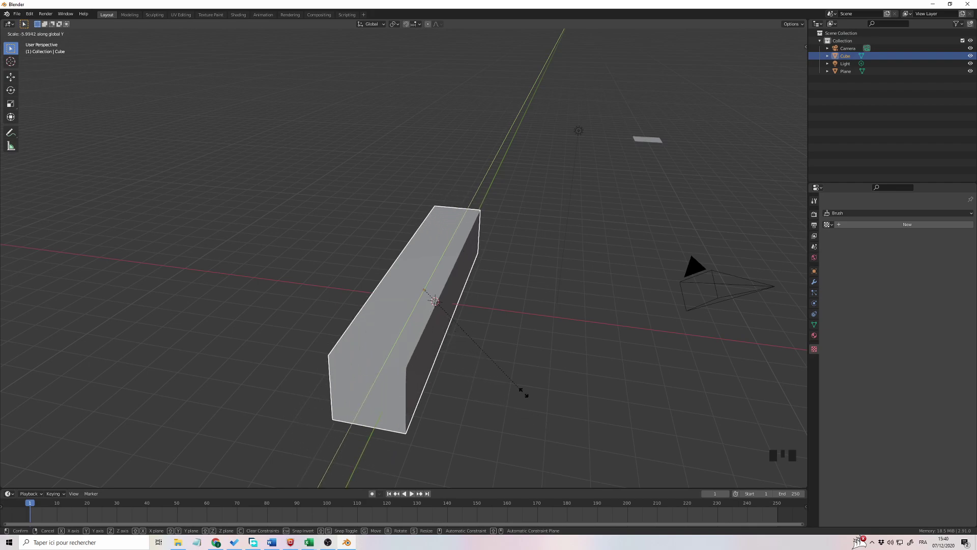
{"action": "right_click", "coordinate": [441, 333]}
{"action": "key", "text": "s"}
{"action": "key", "text": "x"}
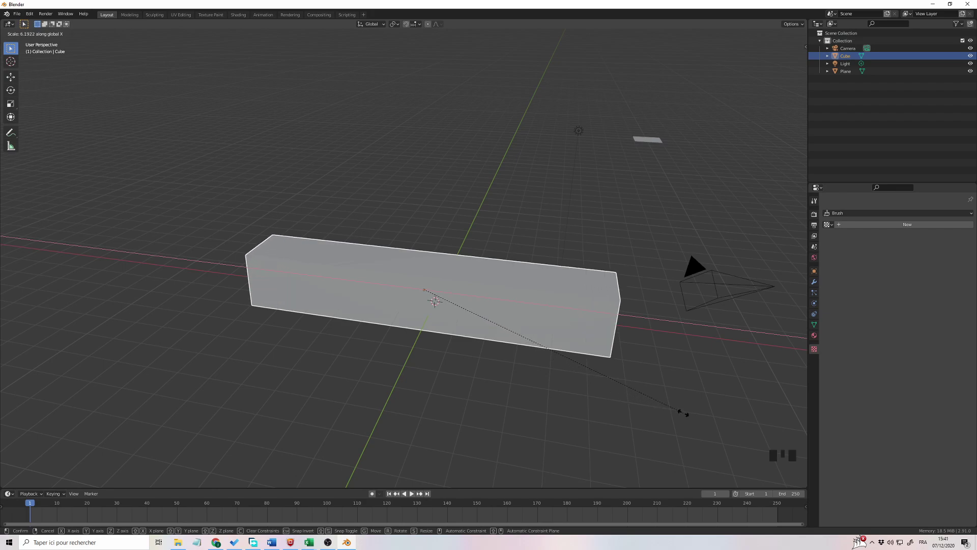
{"action": "right_click", "coordinate": [625, 393]}
{"action": "key", "text": "s"}
{"action": "key", "text": "z"}
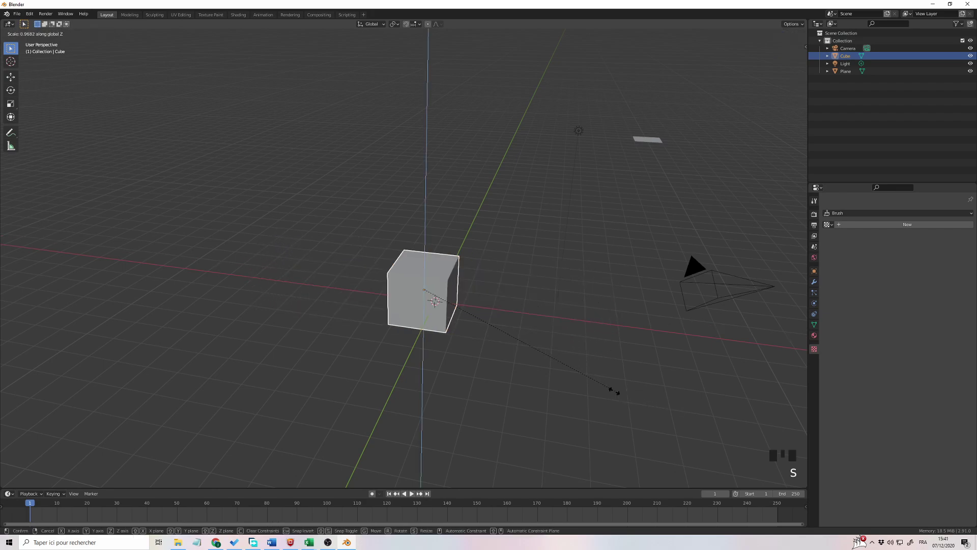
{"action": "right_click", "coordinate": [344, 55]}
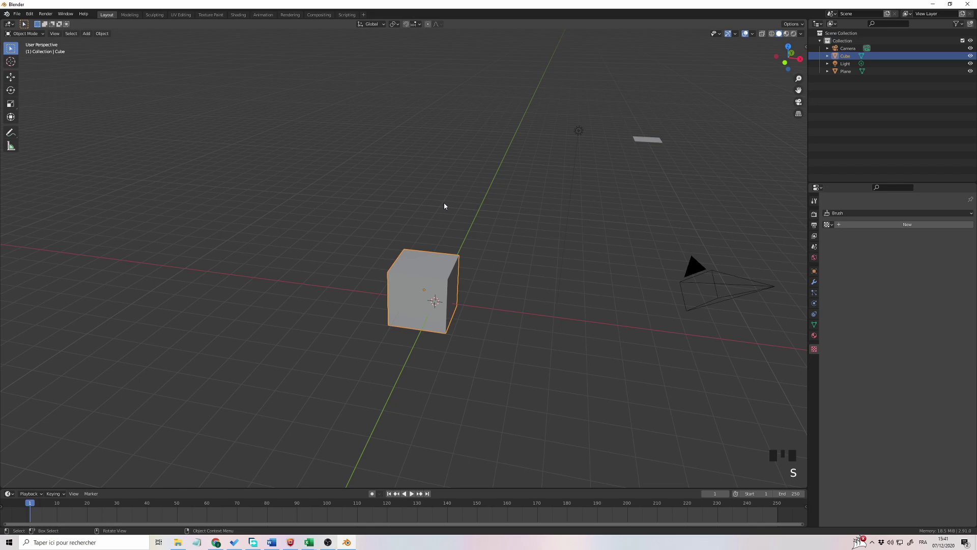
Try rotating the cube freely about the view several times, cancelling each rotation.
{"action": "left_click", "coordinate": [422, 269]}
{"action": "left_click", "coordinate": [423, 270]}
{"action": "key", "text": "r"}
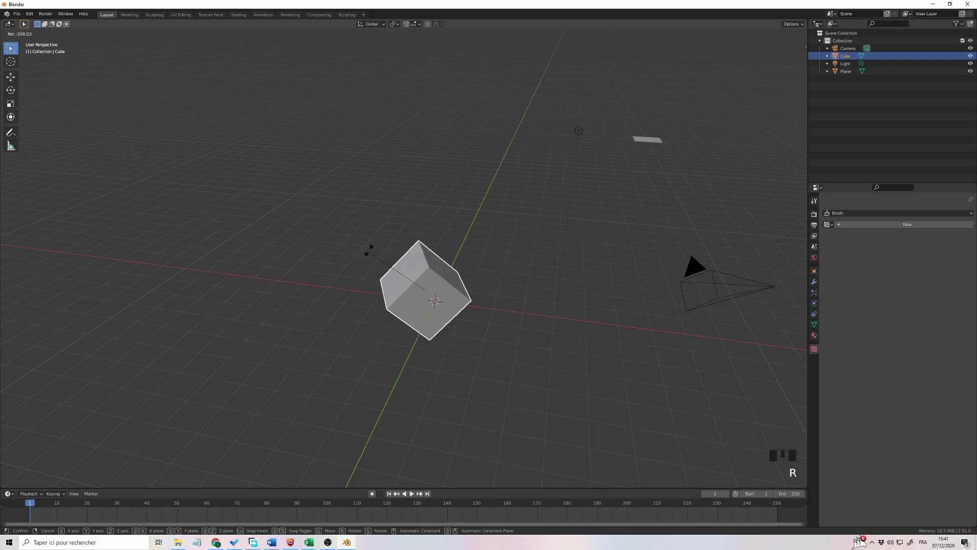
{"action": "right_click", "coordinate": [514, 258]}
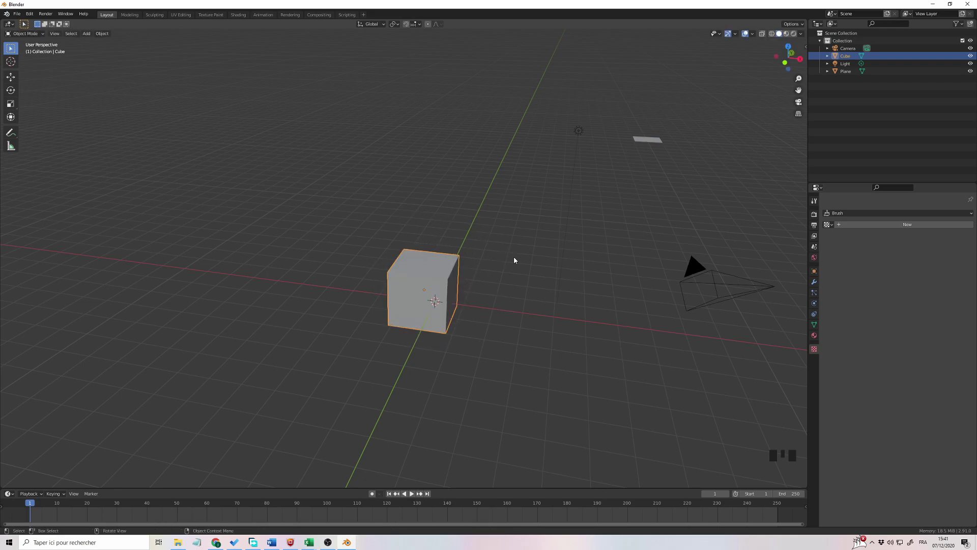
{"action": "key", "text": "r"}
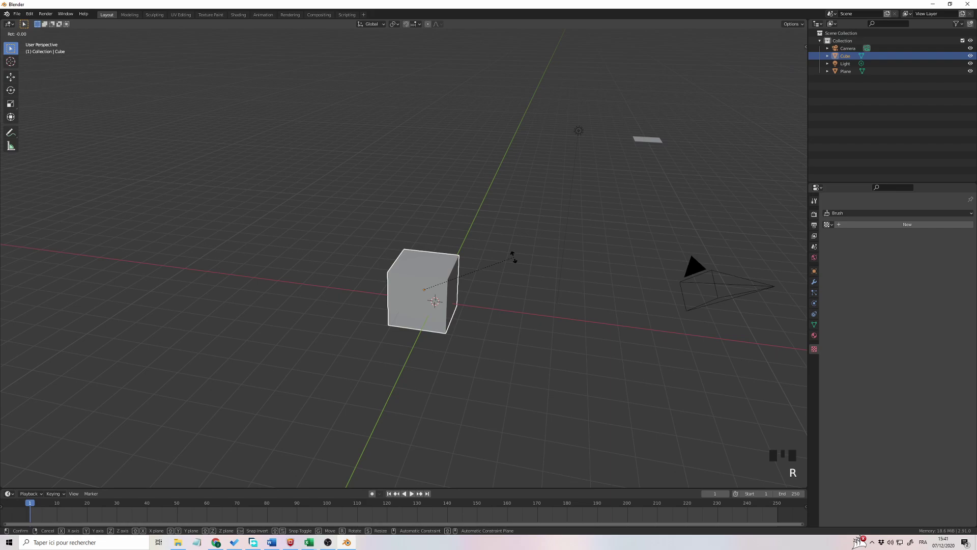
{"action": "right_click", "coordinate": [502, 264]}
{"action": "key", "text": "r"}
{"action": "right_click", "coordinate": [509, 269]}
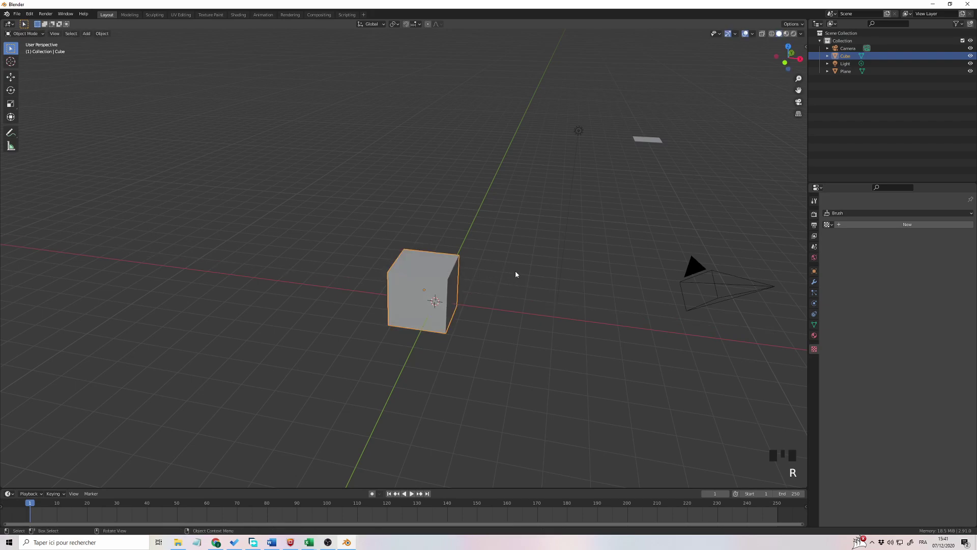
{"action": "key", "text": "r"}
{"action": "right_click", "coordinate": [452, 246]}
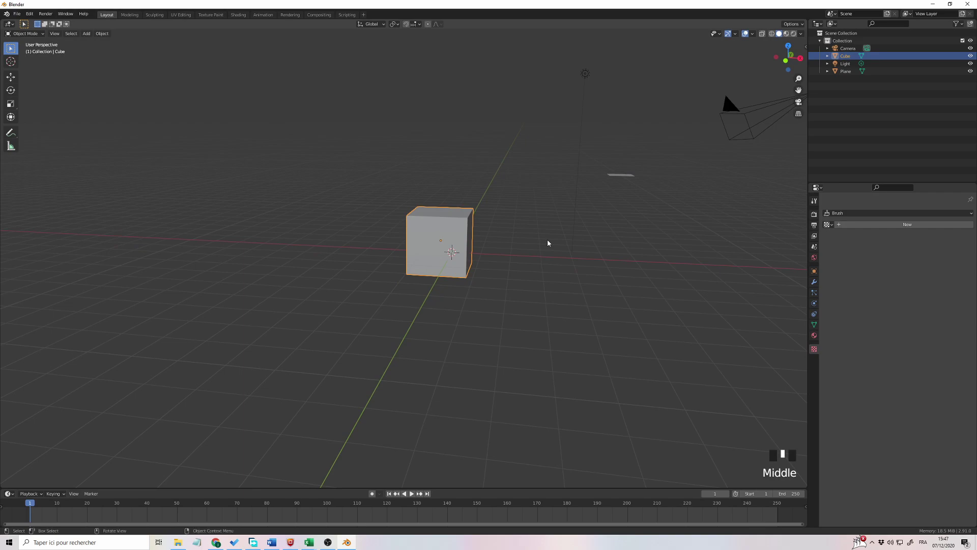
Select the plane lying away from the cube and delete it.
{"action": "middle_click_drag", "start_coordinate": [548, 243], "coordinate": [414, 260], "text": "shift"}
{"action": "left_click", "coordinate": [594, 143]}
{"action": "key", "text": "Delete"}
Examine the categories of objects that can be added to the scene, such as meshes and lights.
{"action": "scroll", "coordinate": [430, 258], "scroll_direction": "down", "scroll_amount": 2}
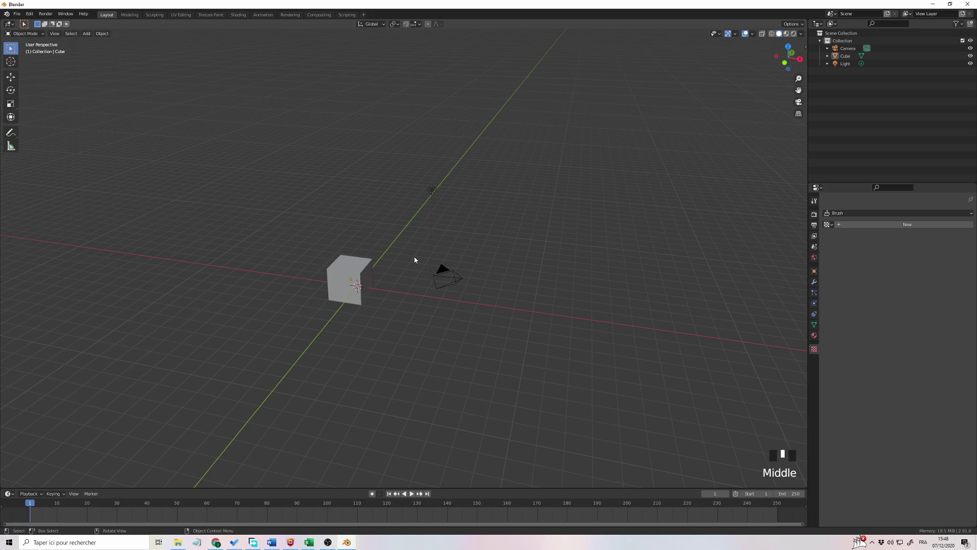
{"action": "scroll", "coordinate": [416, 258], "scroll_direction": "up", "scroll_amount": 2}
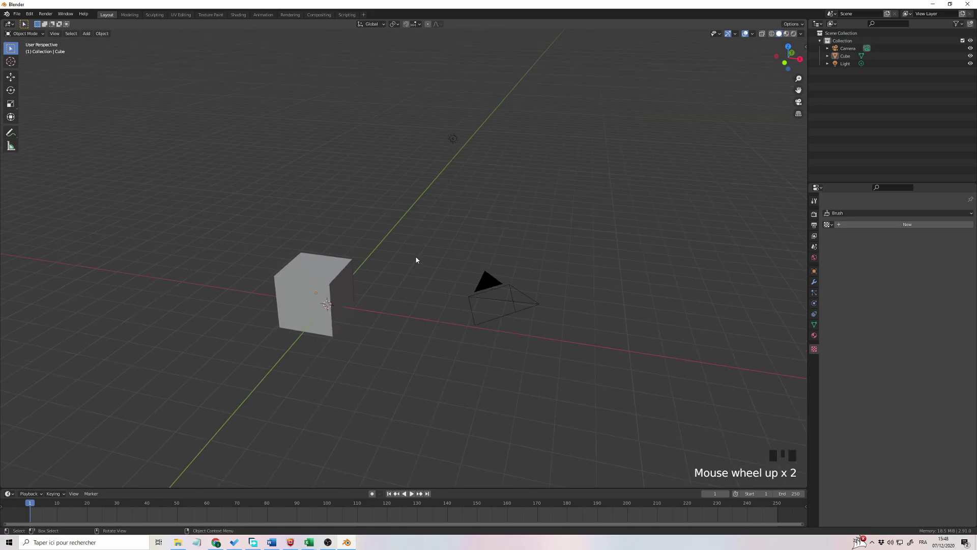
{"action": "middle_click_drag", "start_coordinate": [429, 258], "coordinate": [384, 238], "text": "shift"}
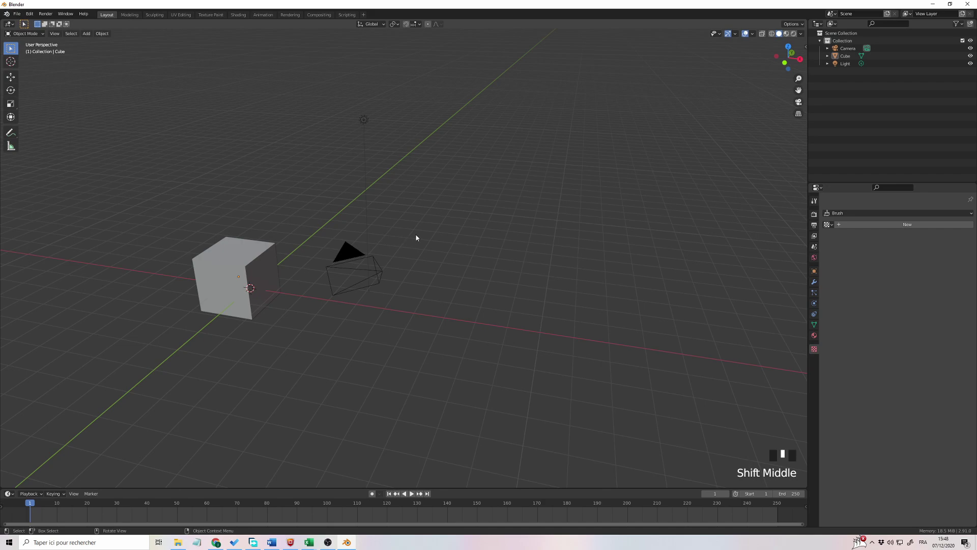
{"action": "key", "text": "shift+a"}
{"action": "mouse_move", "coordinate": [416, 237]}
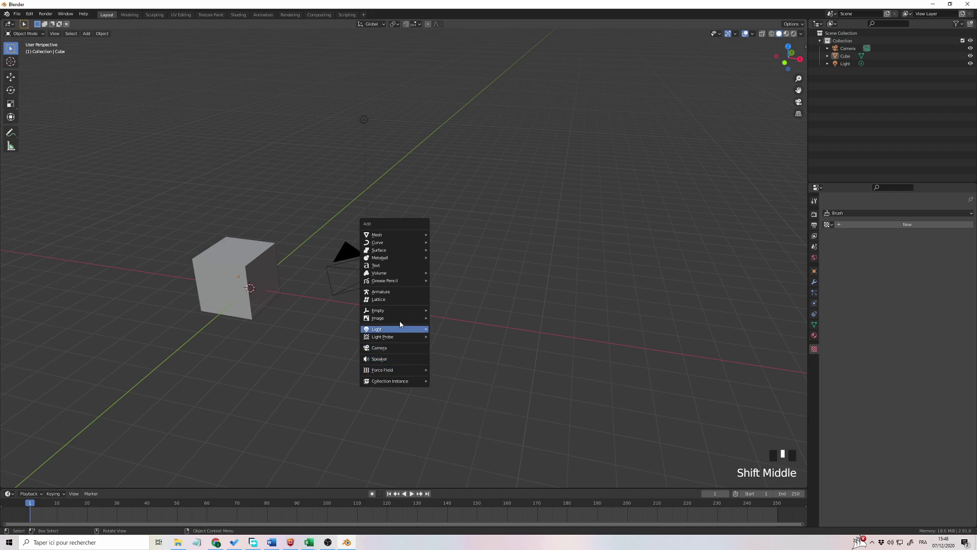
{"action": "mouse_move", "coordinate": [399, 237]}
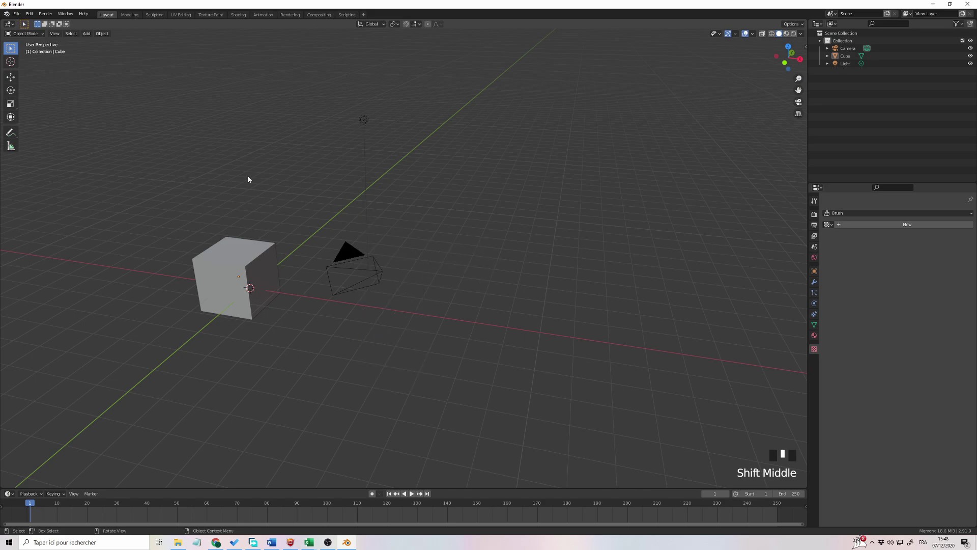
{"action": "left_click", "coordinate": [87, 34]}
{"action": "left_click", "coordinate": [87, 33]}
Try adding a mesh cylinder and moving it away from the cube, and undo both.
{"action": "key", "text": "shift+a"}
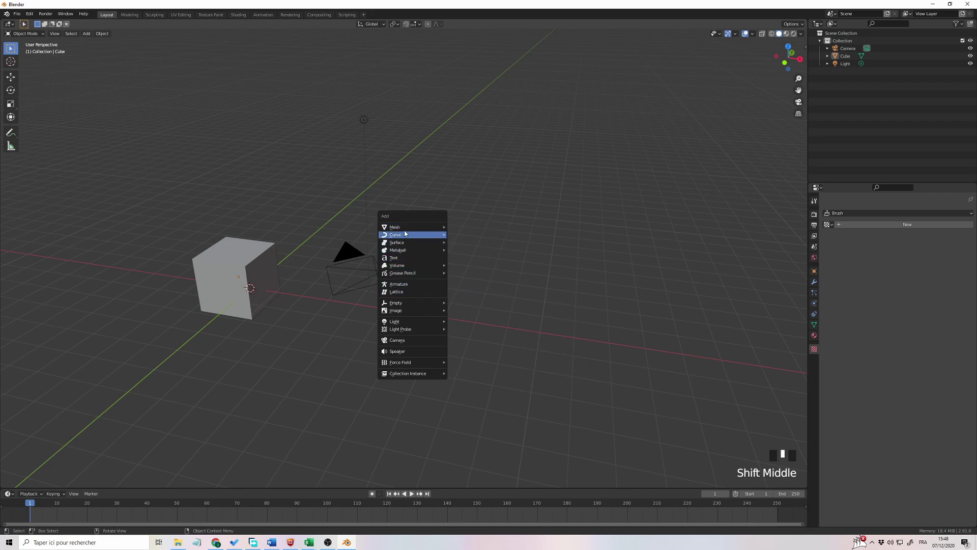
{"action": "left_click", "coordinate": [467, 264]}
{"action": "key", "text": "g"}
{"action": "left_click", "coordinate": [464, 268]}
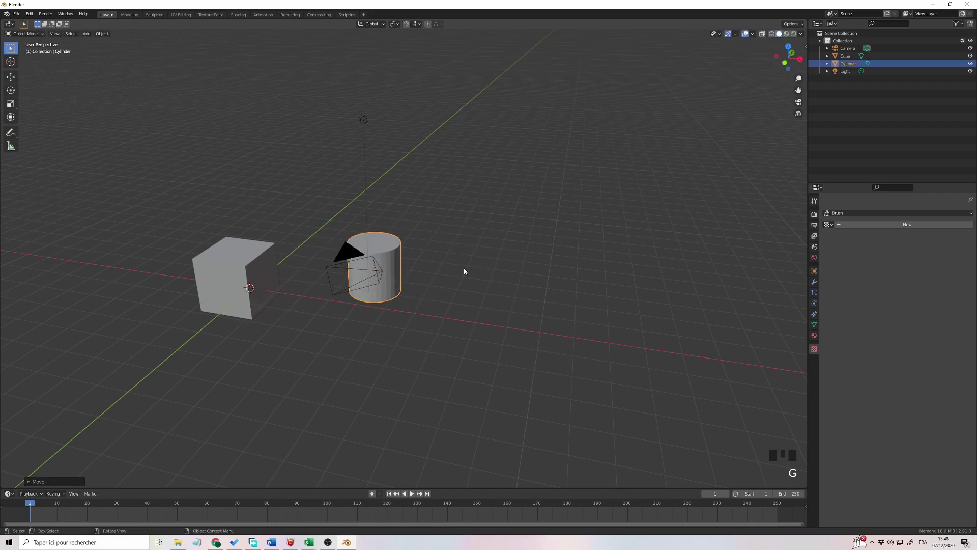
{"action": "key", "text": "ctrl+z"}
{"action": "key", "text": "ctrl+z"}
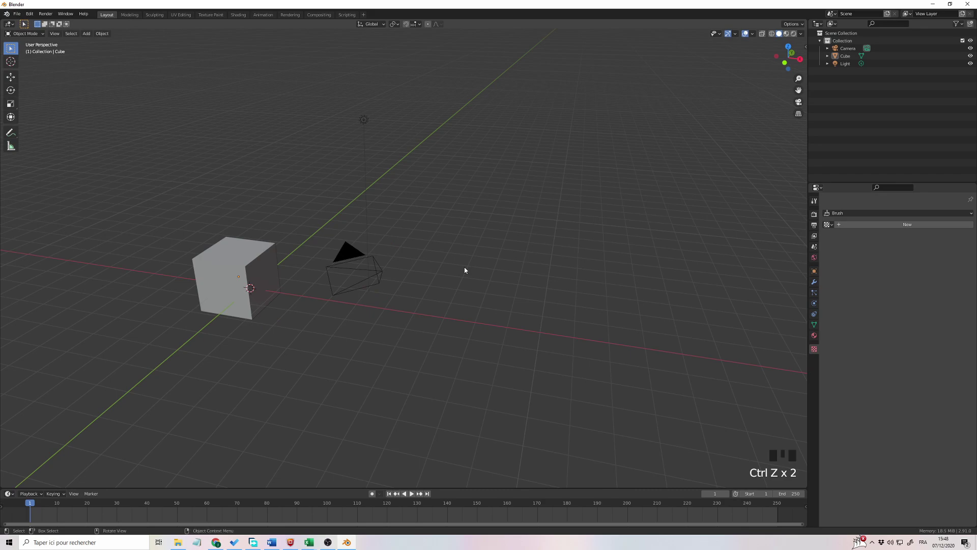
Add a mesh cone to the scene at the 3D cursor.
{"action": "key", "text": "shift+a"}
{"action": "mouse_move", "coordinate": [467, 262]}
{"action": "key", "text": "shift+a"}
{"action": "mouse_move", "coordinate": [479, 301]}
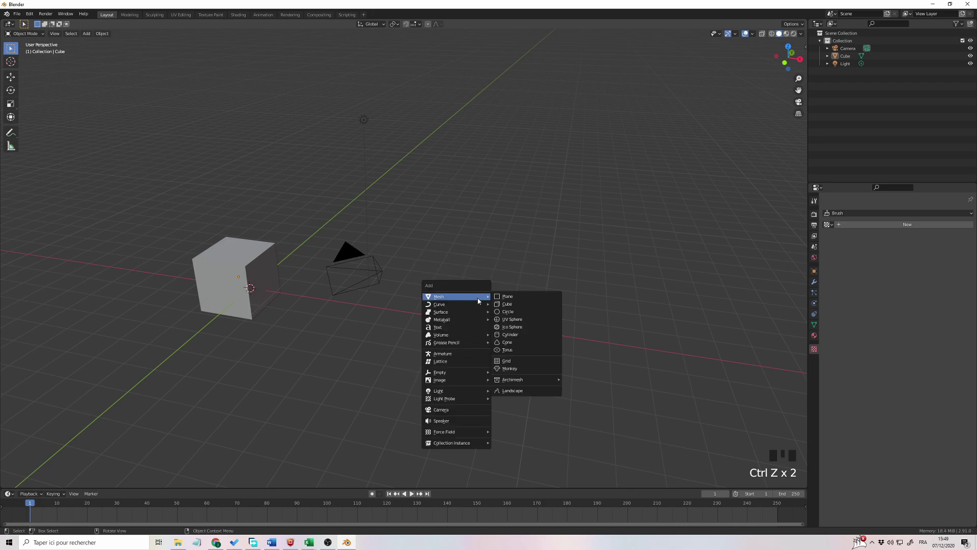
{"action": "left_click", "coordinate": [507, 342]}
Move the cone along the global X axis out of the cube, placing it between the cube and the camera.
{"action": "middle_click_drag", "start_coordinate": [458, 344], "coordinate": [363, 359]}
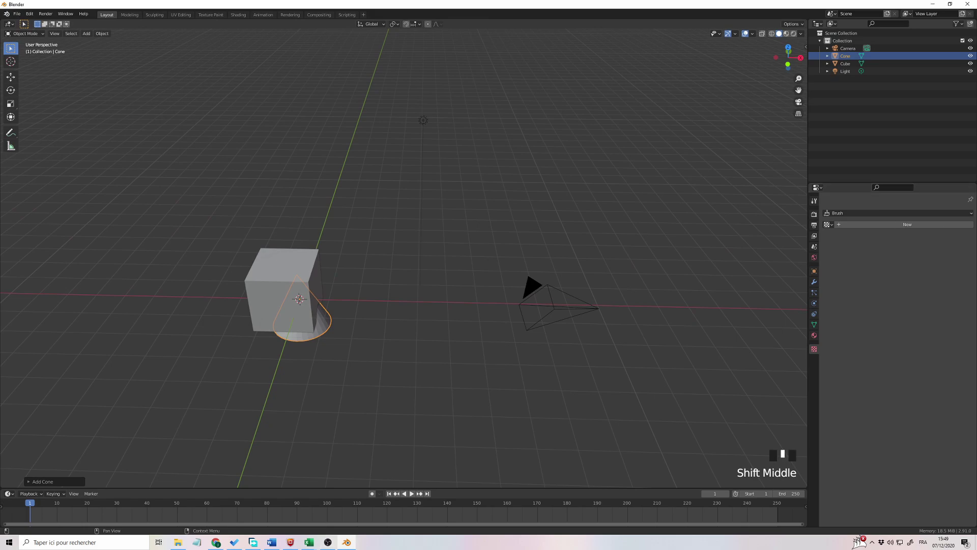
{"action": "middle_click_drag", "start_coordinate": [472, 254], "coordinate": [481, 230], "text": "shift"}
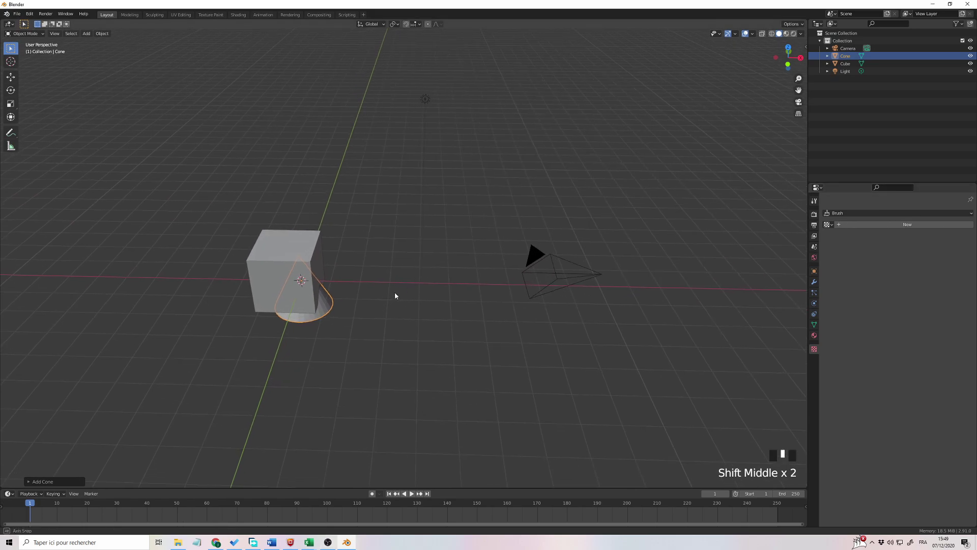
{"action": "middle_click_drag", "start_coordinate": [395, 293], "coordinate": [393, 297]}
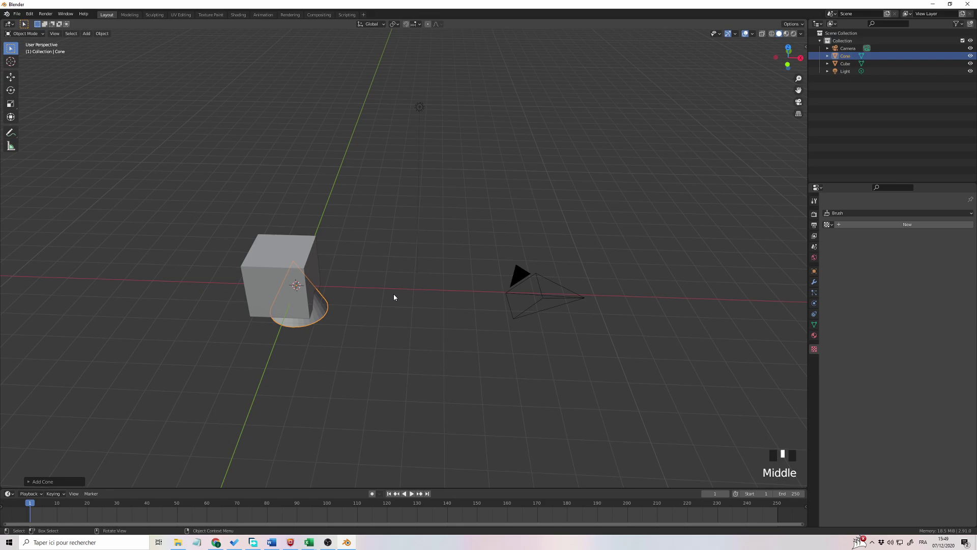
{"action": "key", "text": "g"}
{"action": "key", "text": "x"}
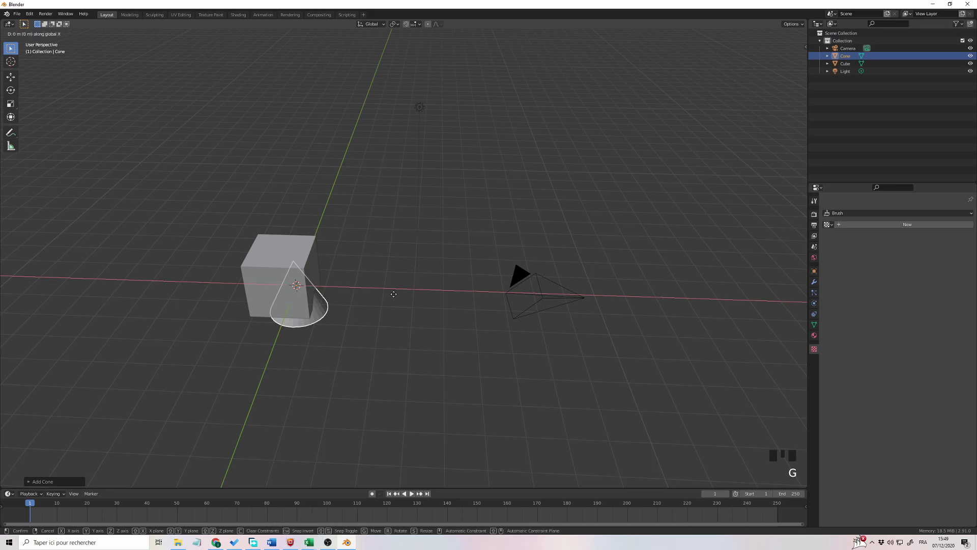
{"action": "key", "text": "Escape"}
{"action": "middle_click", "coordinate": [404, 269]}
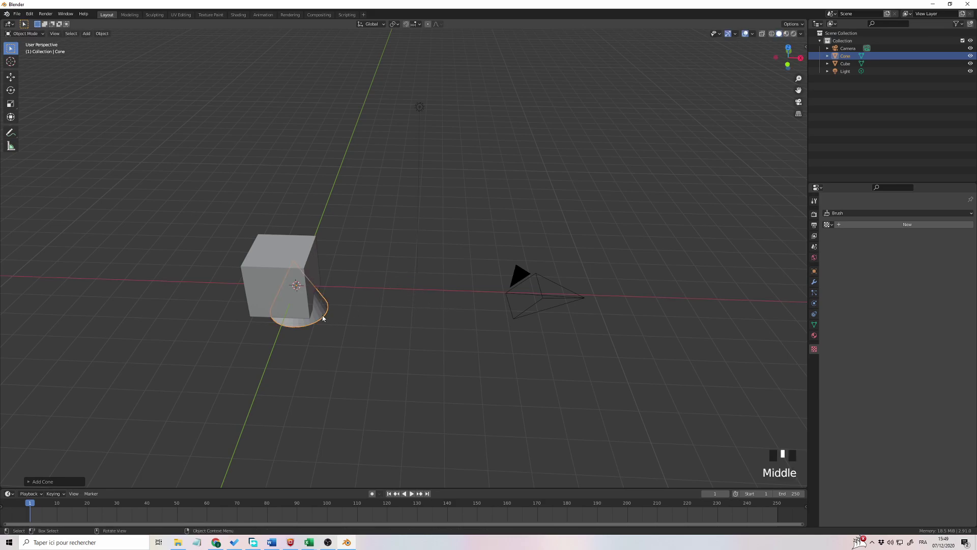
{"action": "left_click", "coordinate": [322, 315]}
{"action": "key", "text": "g"}
{"action": "key", "text": "x"}
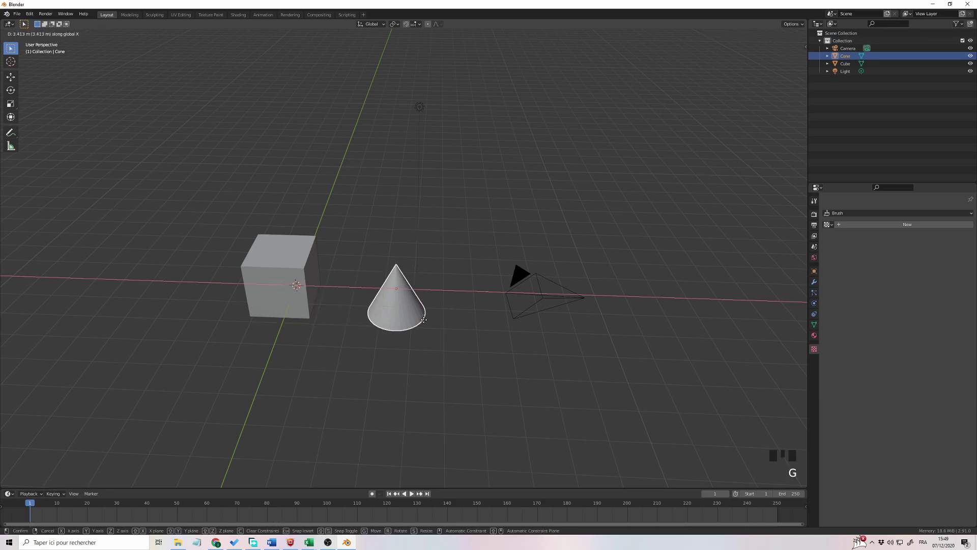
{"action": "left_click", "coordinate": [446, 328]}
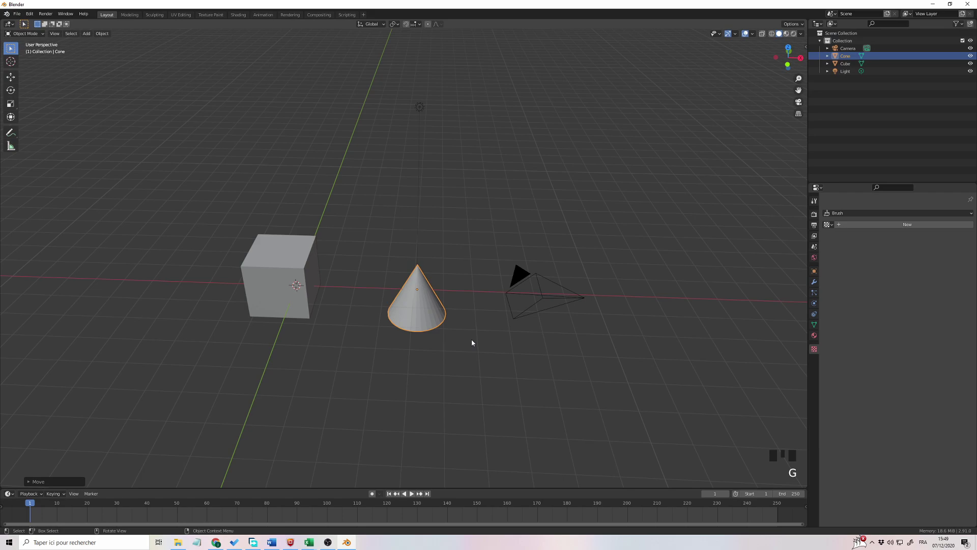
Compare the positions of the cone and the cube in front orthographic view and in perspective.
{"action": "key", "text": "KP_1"}
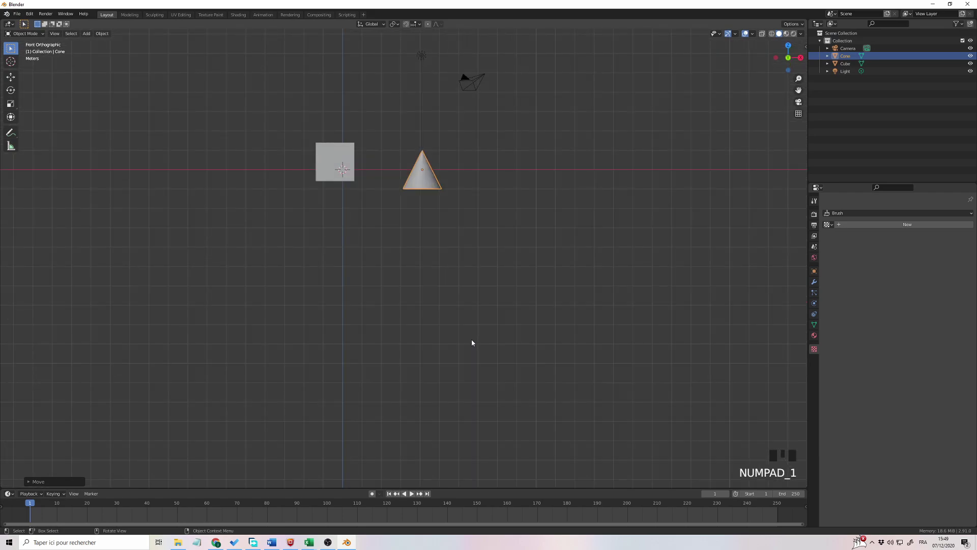
{"action": "scroll", "coordinate": [472, 341], "scroll_direction": "up", "scroll_amount": 3}
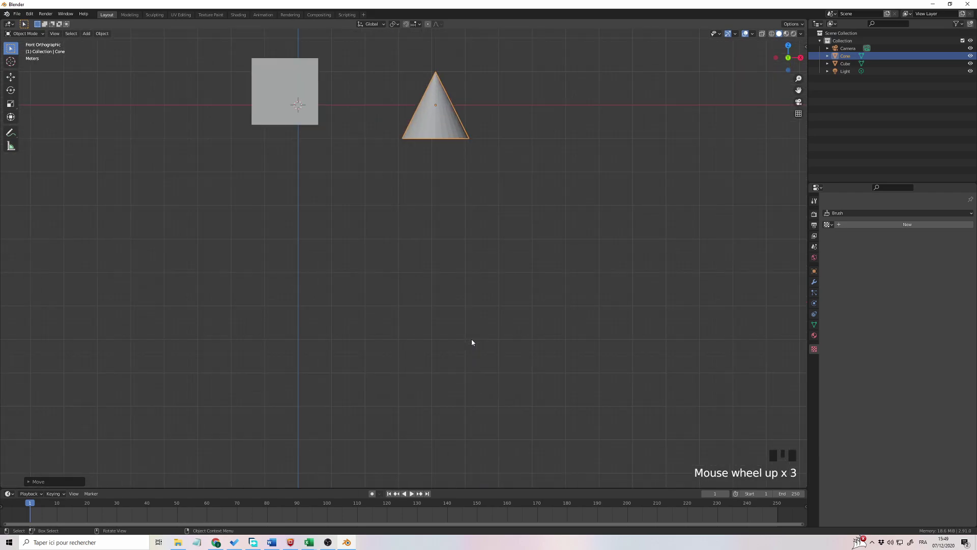
{"action": "middle_click_drag", "start_coordinate": [414, 270], "coordinate": [450, 394], "text": "shift"}
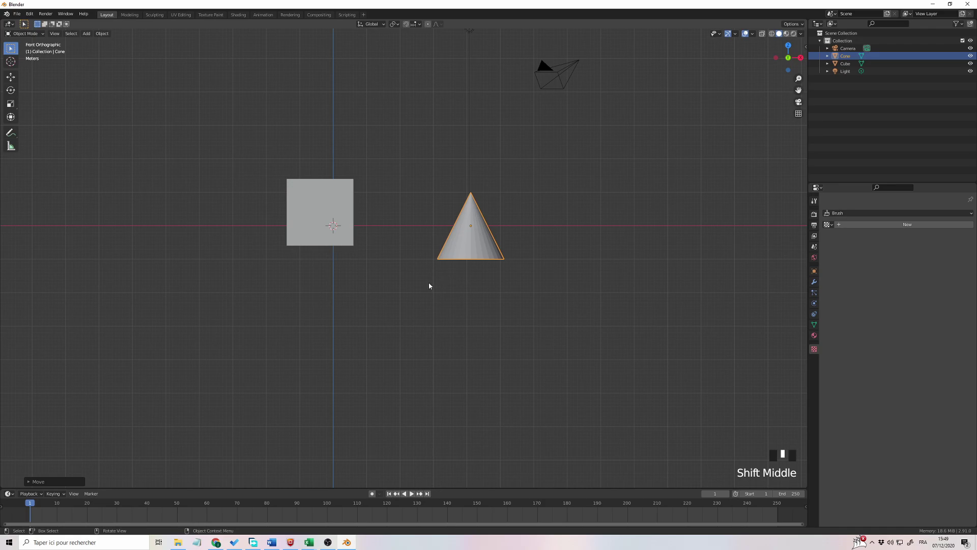
{"action": "middle_click_drag", "start_coordinate": [428, 283], "coordinate": [415, 309]}
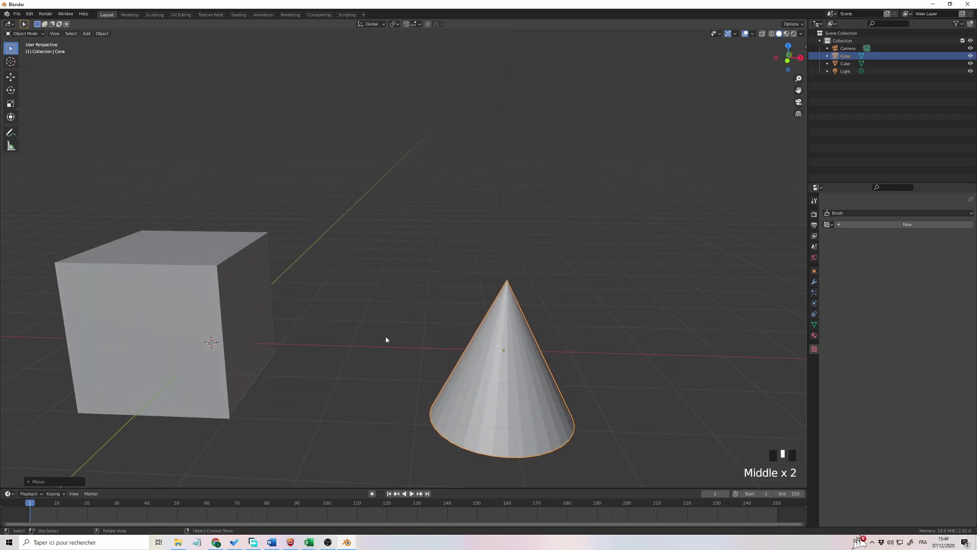
{"action": "key", "text": "KP_1"}
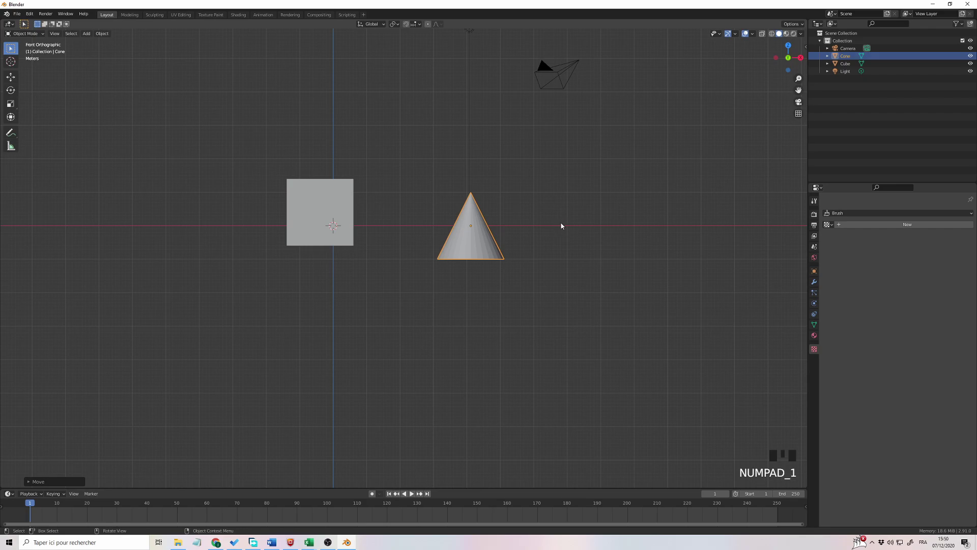
In front view, raise the cone about 1 m along the global Z axis so its base rests on the ground line.
{"action": "key", "text": "g"}
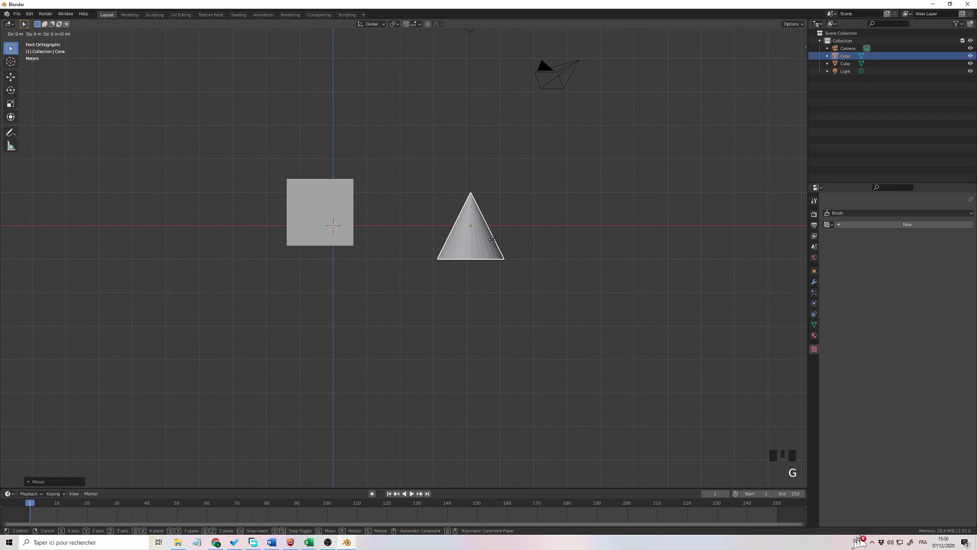
{"action": "key", "text": "z"}
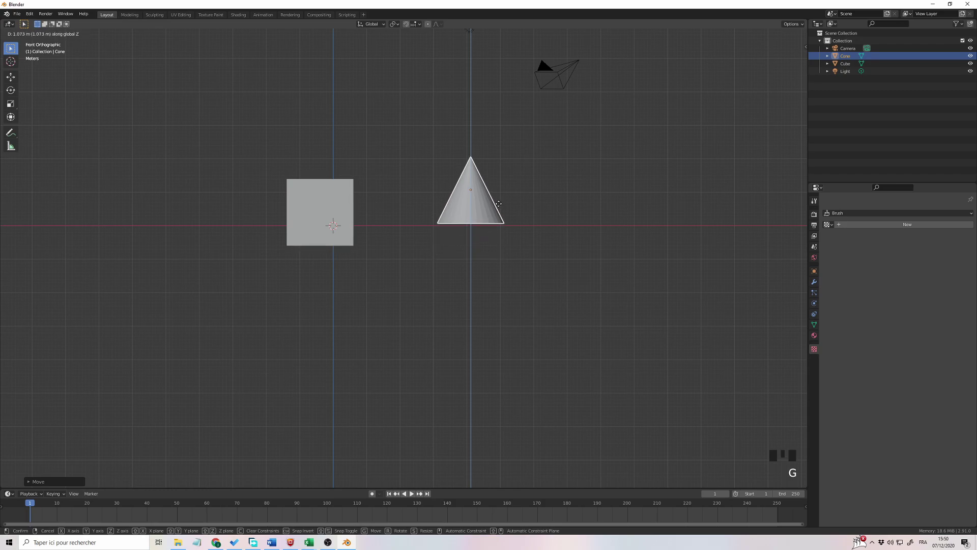
{"action": "left_click", "coordinate": [501, 208]}
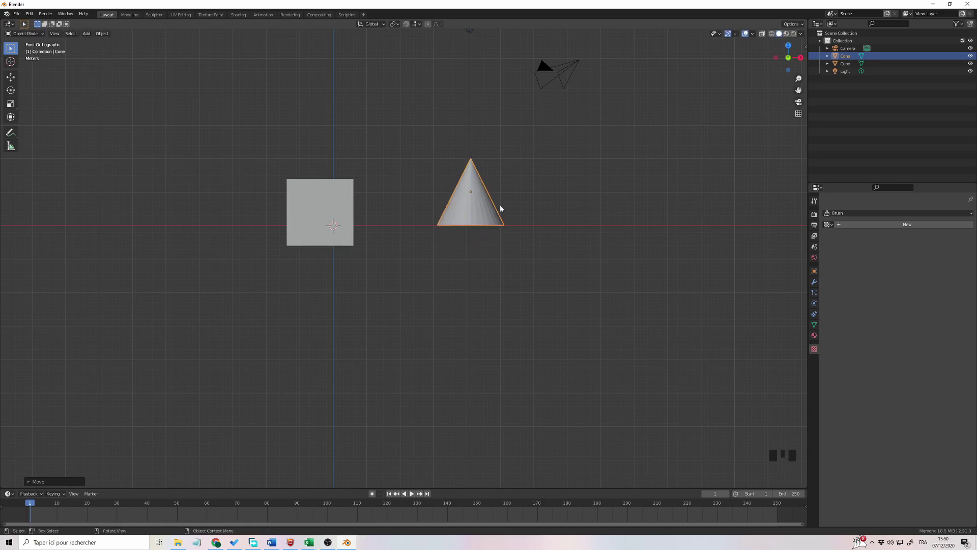
Raise the cube about 0.6 m along the global Z axis so its base rests on the ground line, and deselect it.
{"action": "left_click", "coordinate": [334, 244]}
{"action": "key", "text": "g"}
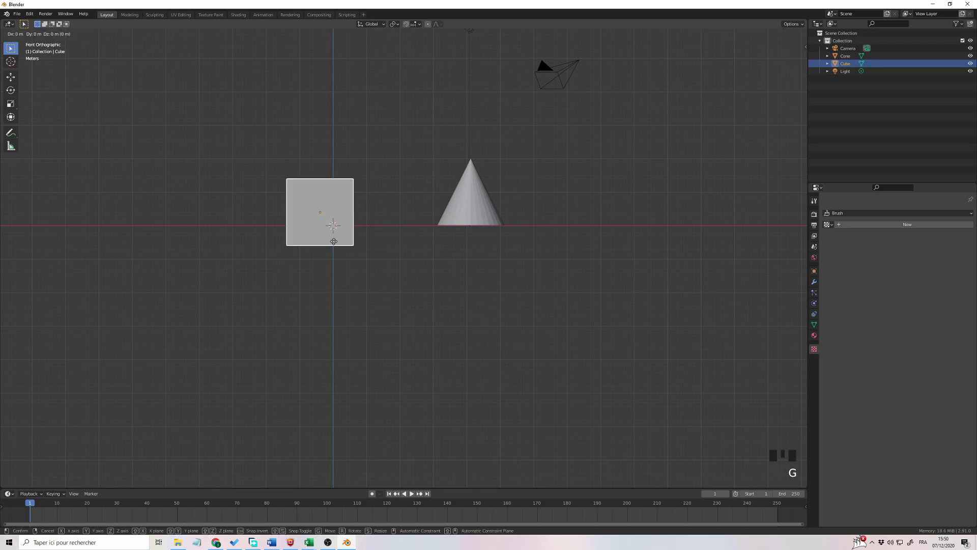
{"action": "key", "text": "z"}
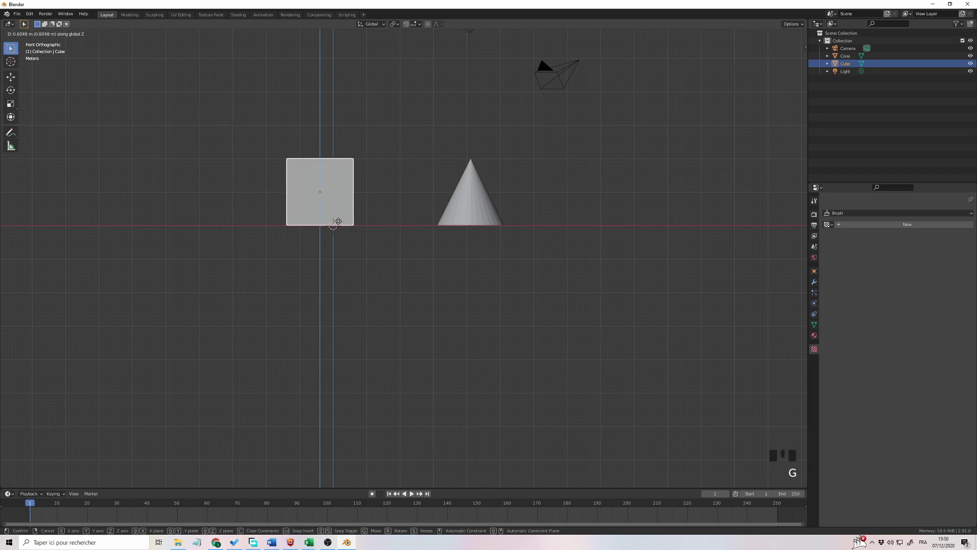
{"action": "left_click", "coordinate": [339, 221]}
{"action": "left_click", "coordinate": [426, 262]}
{"action": "middle_click_drag", "start_coordinate": [426, 262], "coordinate": [424, 318]}
{"action": "scroll", "coordinate": [416, 302], "scroll_direction": "down", "scroll_amount": 3}
{"action": "scroll", "coordinate": [479, 341], "scroll_direction": "up", "scroll_amount": 2}
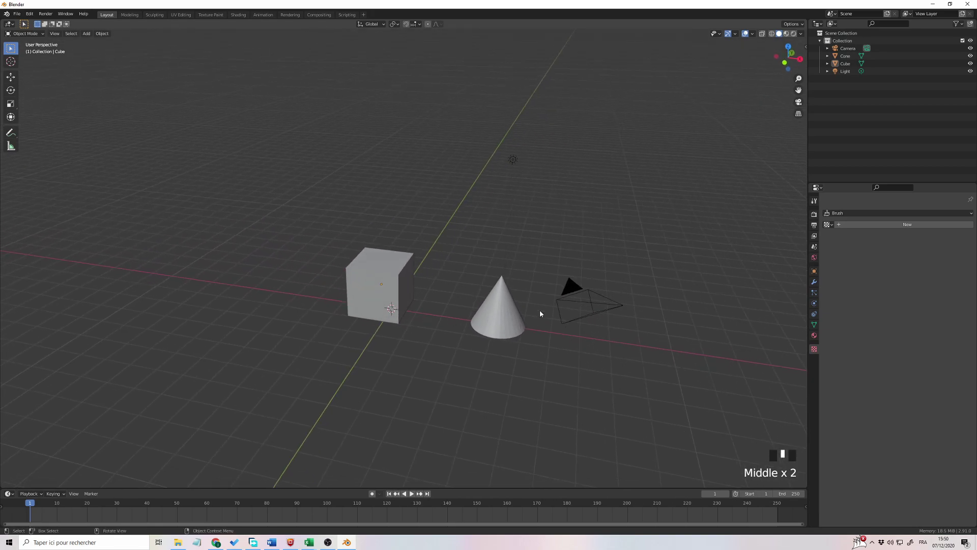
Select the cone and raise it along the global Z axis above the height of the cube.
{"action": "left_click", "coordinate": [504, 323]}
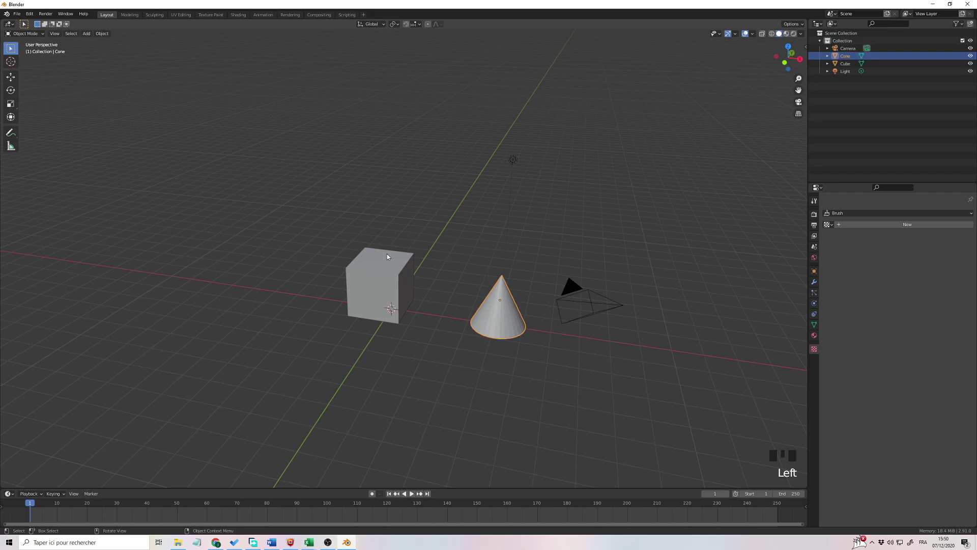
{"action": "middle_click_drag", "start_coordinate": [441, 324], "coordinate": [446, 331]}
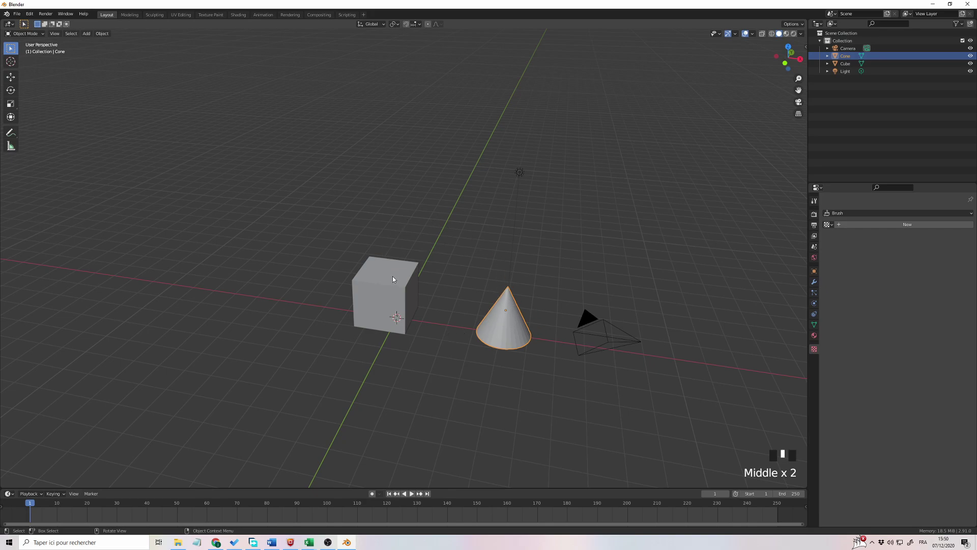
{"action": "middle_click_drag", "start_coordinate": [455, 283], "coordinate": [442, 295]}
{"action": "mouse_move", "coordinate": [472, 289]}
{"action": "middle_mouse_down"}
{"action": "mouse_move", "coordinate": [477, 283]}
{"action": "mouse_move", "coordinate": [466, 299]}
{"action": "mouse_move", "coordinate": [475, 288]}
{"action": "middle_mouse_up"}
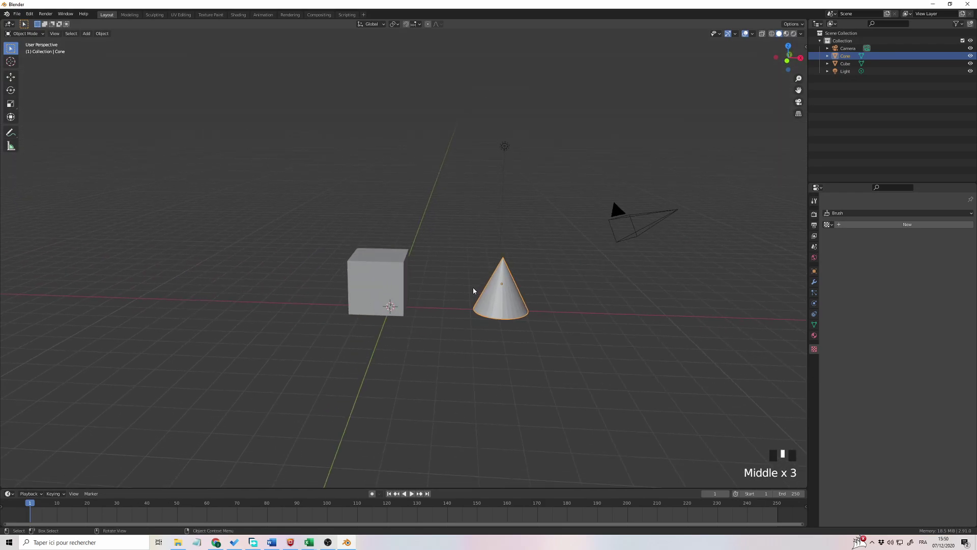
{"action": "key", "text": "g"}
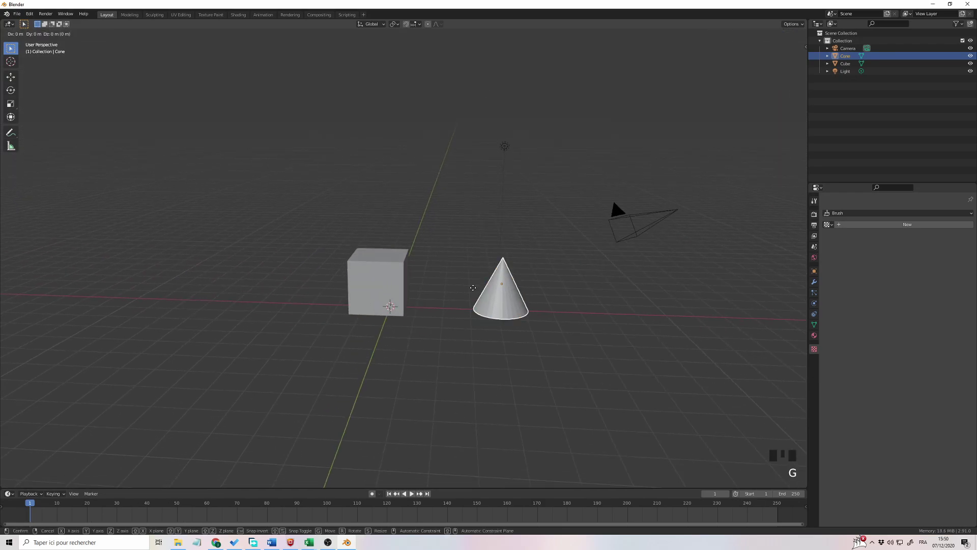
{"action": "key", "text": "z"}
{"action": "left_click", "coordinate": [470, 220]}
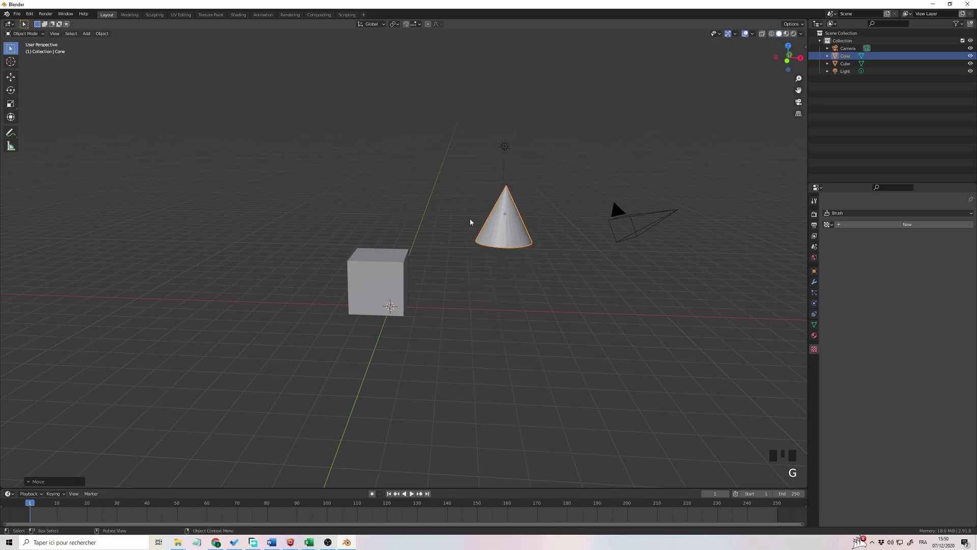
In top orthographic view, move the cone along the global X axis until it is centred over the cube.
{"action": "middle_click_drag", "start_coordinate": [489, 277], "coordinate": [485, 292]}
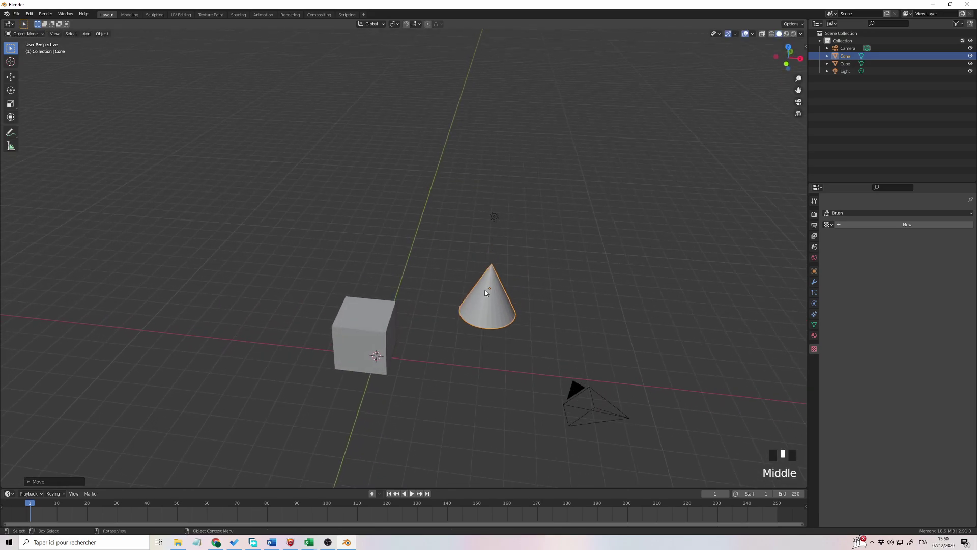
{"action": "key", "text": "KP_7"}
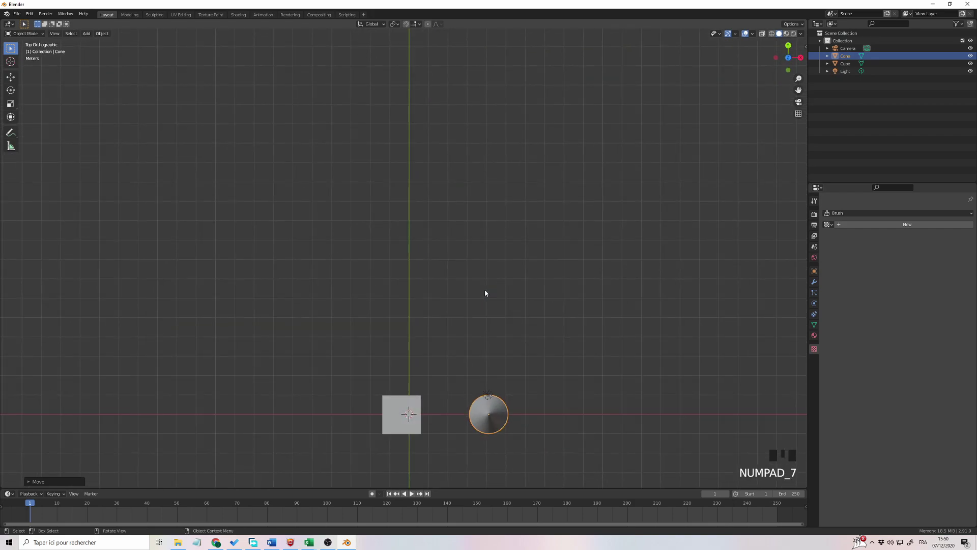
{"action": "middle_click_drag", "start_coordinate": [485, 294], "coordinate": [483, 165], "text": "shift"}
{"action": "scroll", "coordinate": [486, 243], "scroll_direction": "up", "scroll_amount": 3}
{"action": "middle_click_drag", "start_coordinate": [478, 252], "coordinate": [447, 200], "text": "shift"}
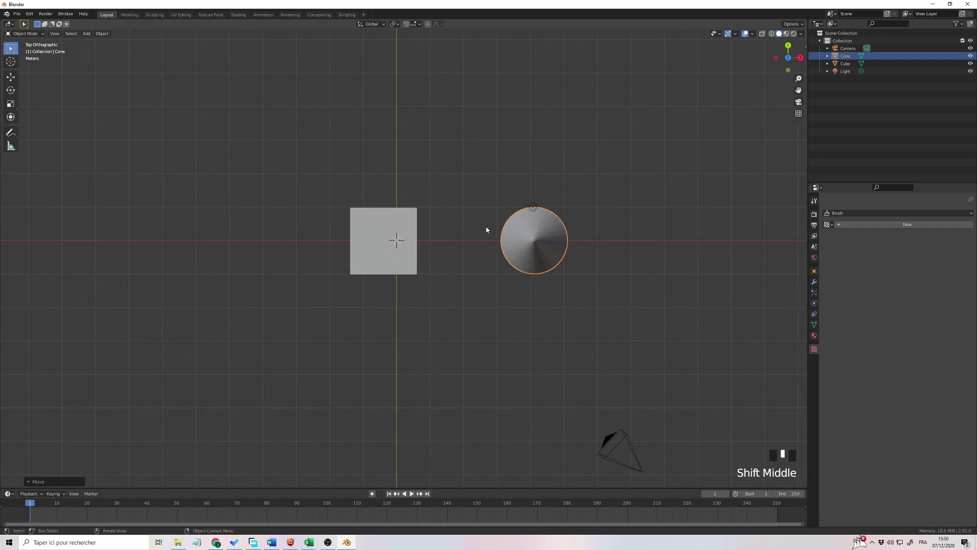
{"action": "scroll", "coordinate": [508, 242], "scroll_direction": "up", "scroll_amount": 1}
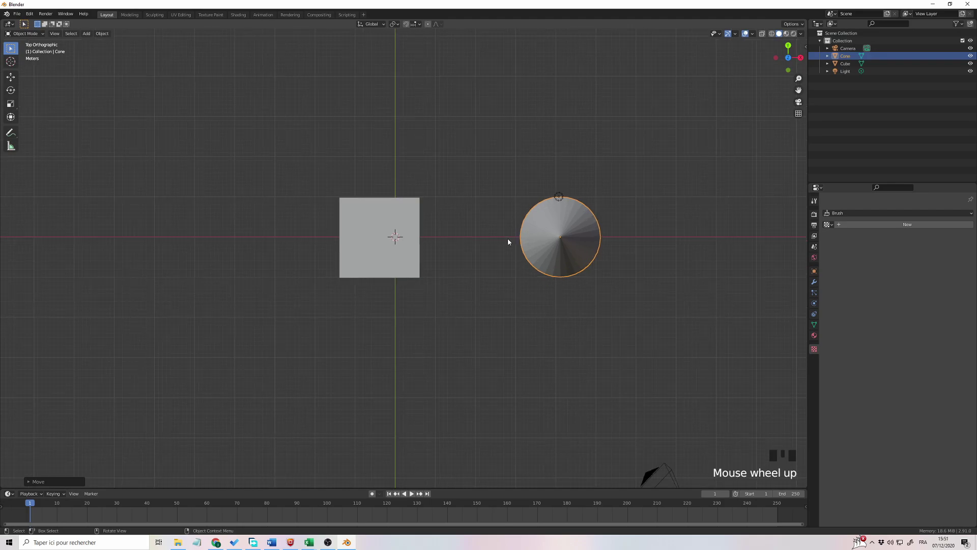
{"action": "key", "text": "g"}
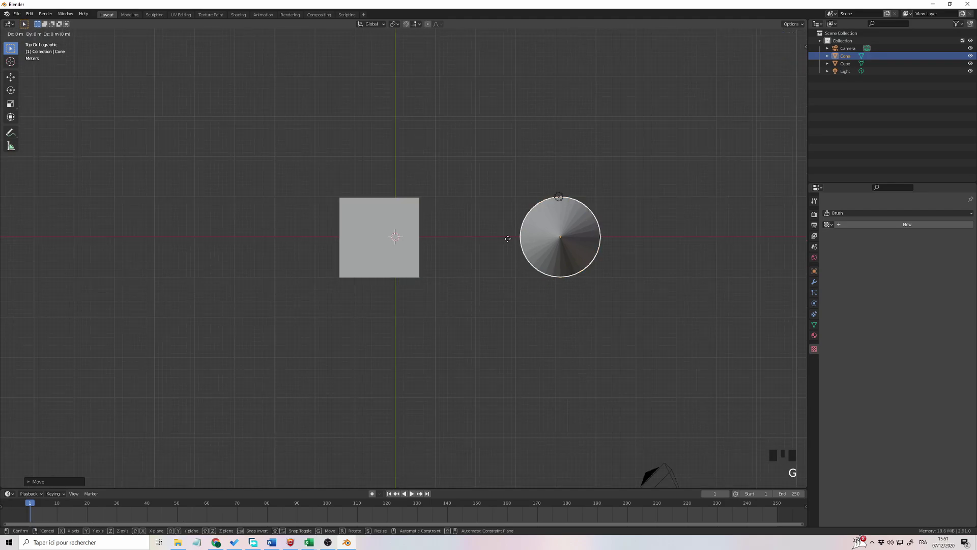
{"action": "key", "text": "x"}
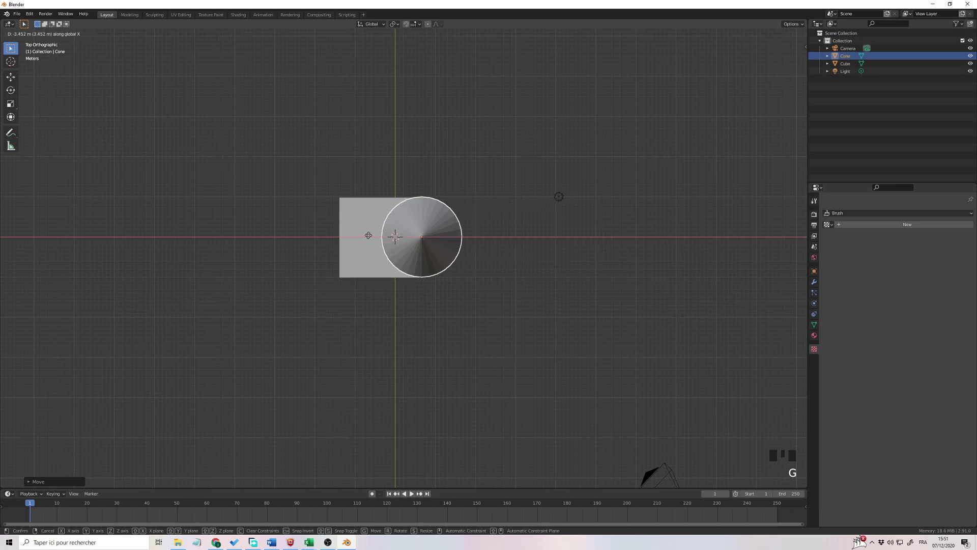
{"action": "left_click", "coordinate": [326, 232]}
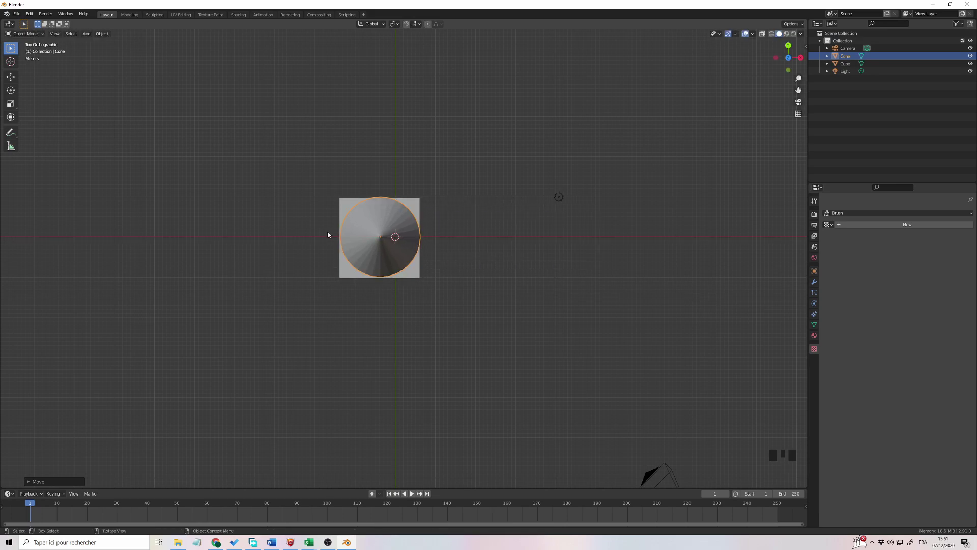
In right orthographic view, lower the cone about 0.59 m along the global Z axis onto the cube's top face.
{"action": "key", "text": "KP_3"}
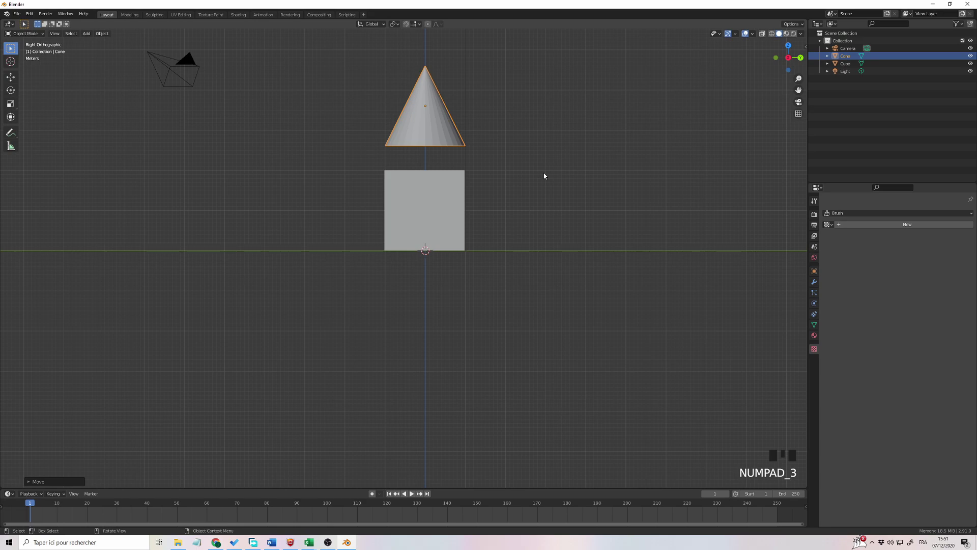
{"action": "key", "text": "g"}
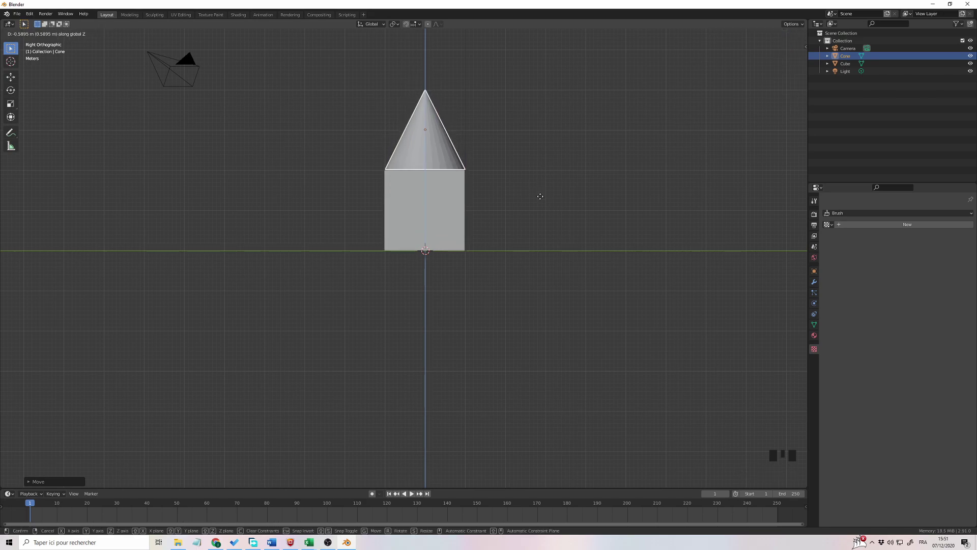
{"action": "left_click", "coordinate": [540, 200]}
{"action": "middle_click_drag", "start_coordinate": [541, 200], "coordinate": [508, 284]}
{"action": "scroll", "coordinate": [552, 273], "scroll_direction": "down", "scroll_amount": 4}
{"action": "scroll", "coordinate": [497, 300], "scroll_direction": "up", "scroll_amount": 3}
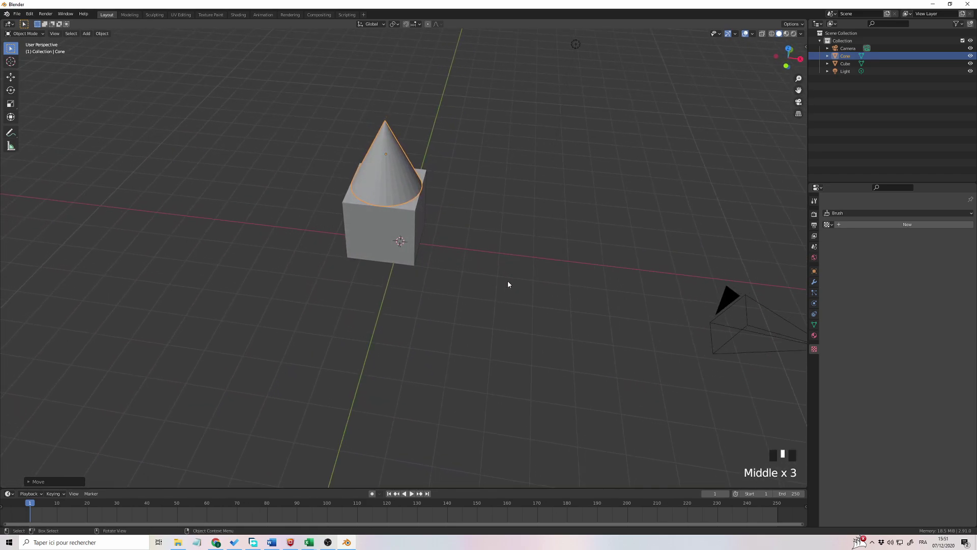
Undo the cone's moves over the cube, putting it back on the ground beside the cube.
{"action": "key", "text": "ctrl+z"}
{"action": "key", "text": "ctrl+z"}
{"action": "key", "text": "ctrl+z"}
{"action": "key", "text": "ctrl+z"}
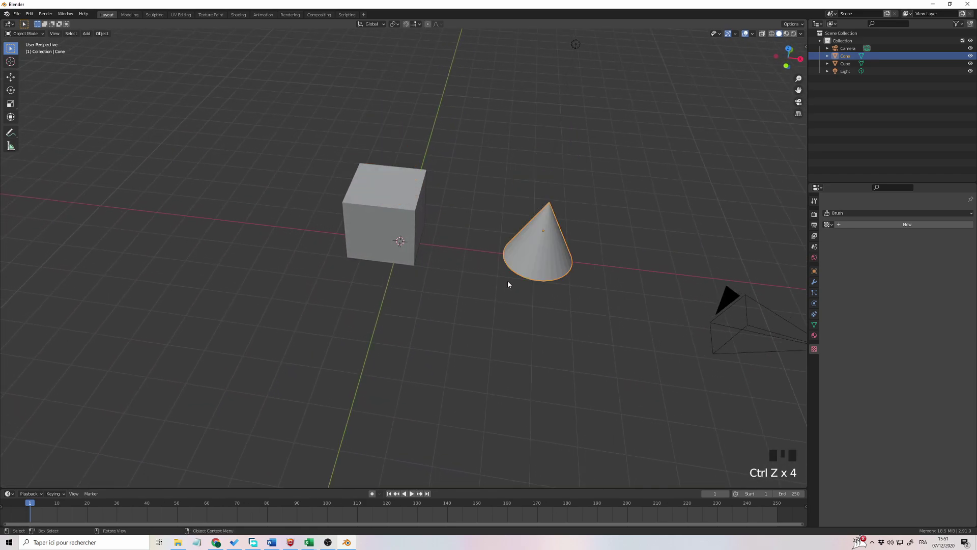
Select the cube and raise it along the global Z axis above the height of the cone.
{"action": "middle_click_drag", "start_coordinate": [508, 284], "coordinate": [512, 249]}
{"action": "scroll", "coordinate": [495, 259], "scroll_direction": "up", "scroll_amount": 1}
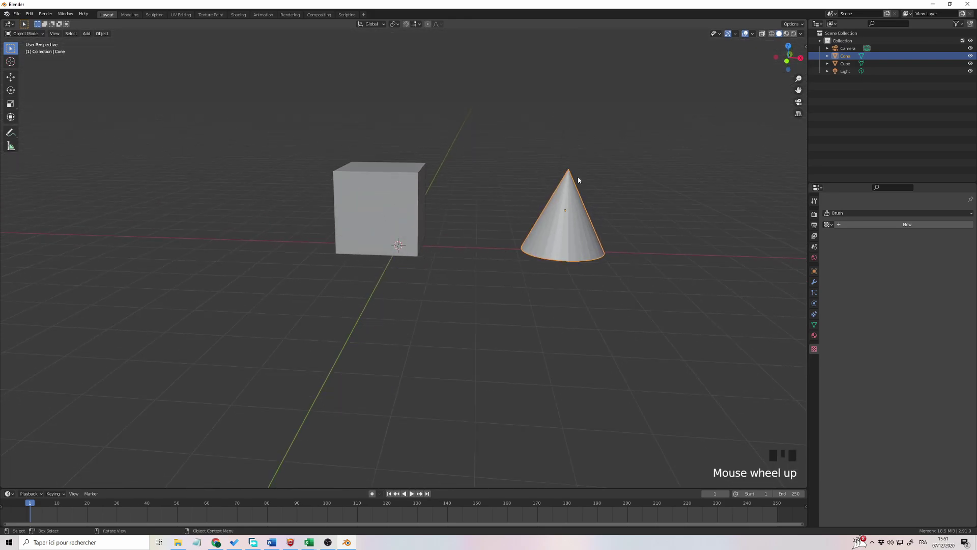
{"action": "mouse_move", "coordinate": [466, 265]}
{"action": "middle_mouse_down"}
{"action": "mouse_move", "coordinate": [457, 310]}
{"action": "mouse_move", "coordinate": [448, 299]}
{"action": "mouse_move", "coordinate": [460, 279]}
{"action": "mouse_move", "coordinate": [453, 272]}
{"action": "middle_mouse_up"}
{"action": "scroll", "coordinate": [447, 299], "scroll_direction": "up", "scroll_amount": 3}
{"action": "left_click", "coordinate": [376, 231]}
{"action": "left_click_drag", "start_coordinate": [376, 231], "coordinate": [371, 129]}
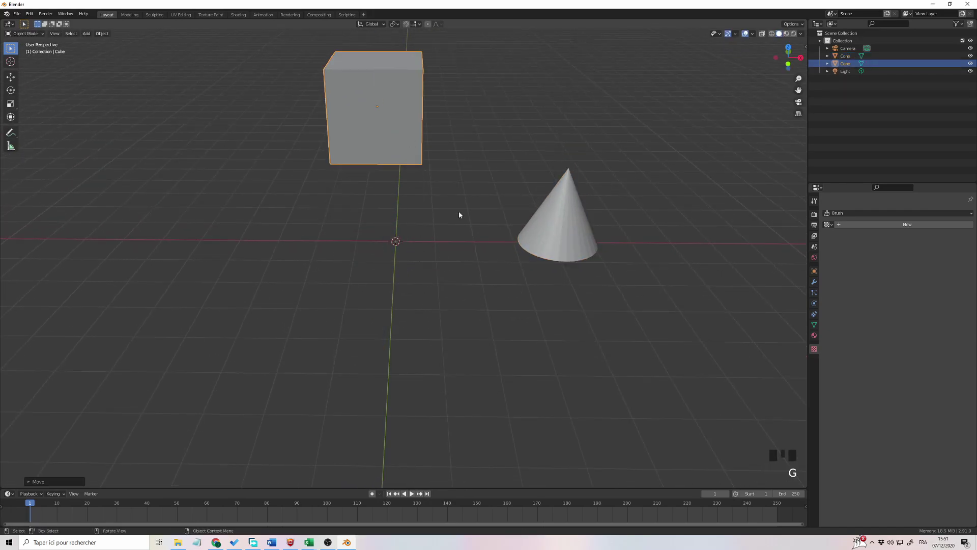
In top orthographic view, move the cube about 4.52 m along the global X axis until it is centred over the cone.
{"action": "middle_click_drag", "start_coordinate": [459, 214], "coordinate": [461, 224]}
{"action": "key", "text": "KP_7"}
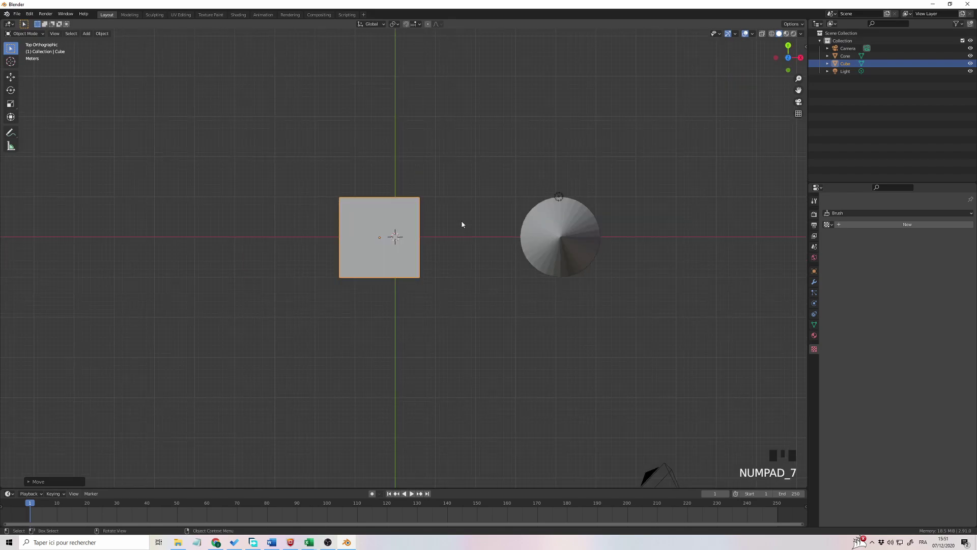
{"action": "key", "text": "g"}
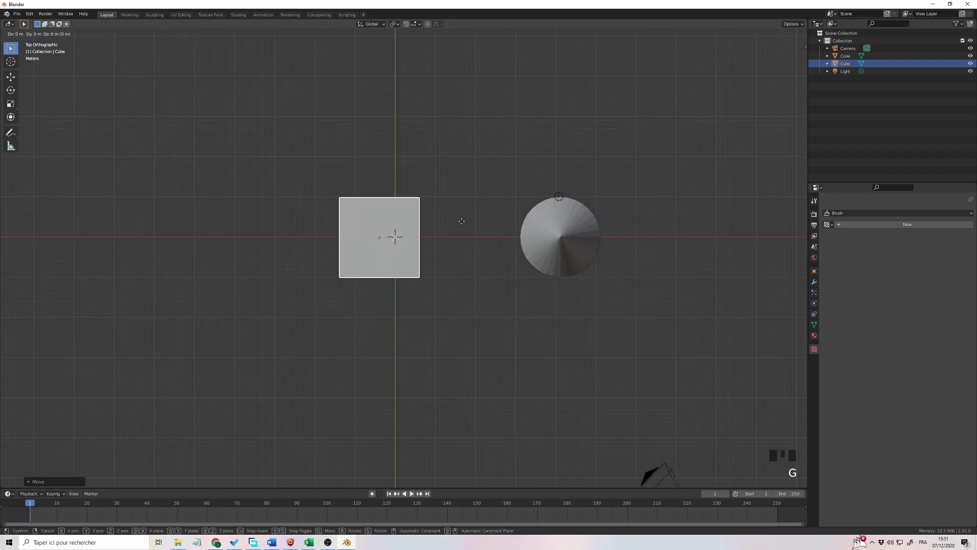
{"action": "key", "text": "x"}
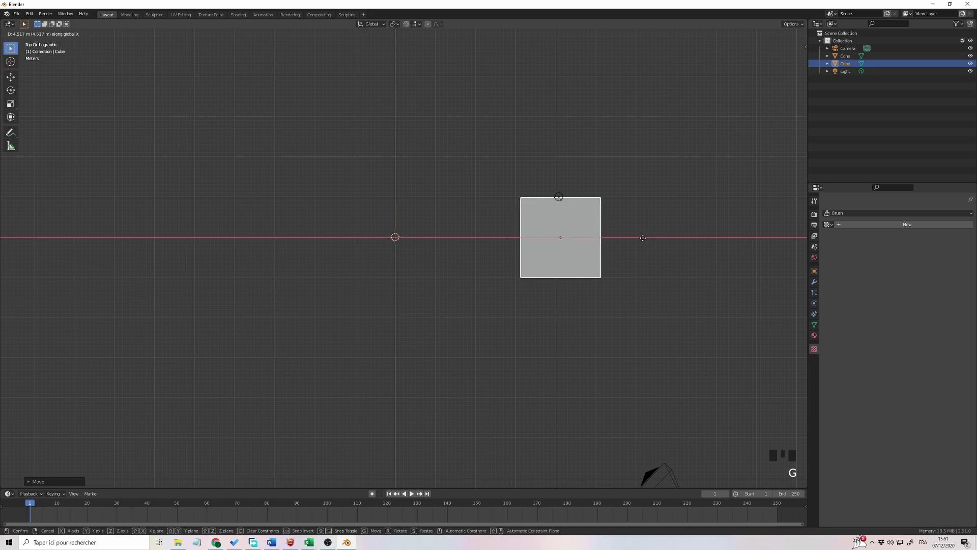
{"action": "left_click", "coordinate": [643, 237]}
In right orthographic view, lower the cube about 0.44 m along the global Z axis until it sits on the cone's tip.
{"action": "key", "text": "KP_3"}
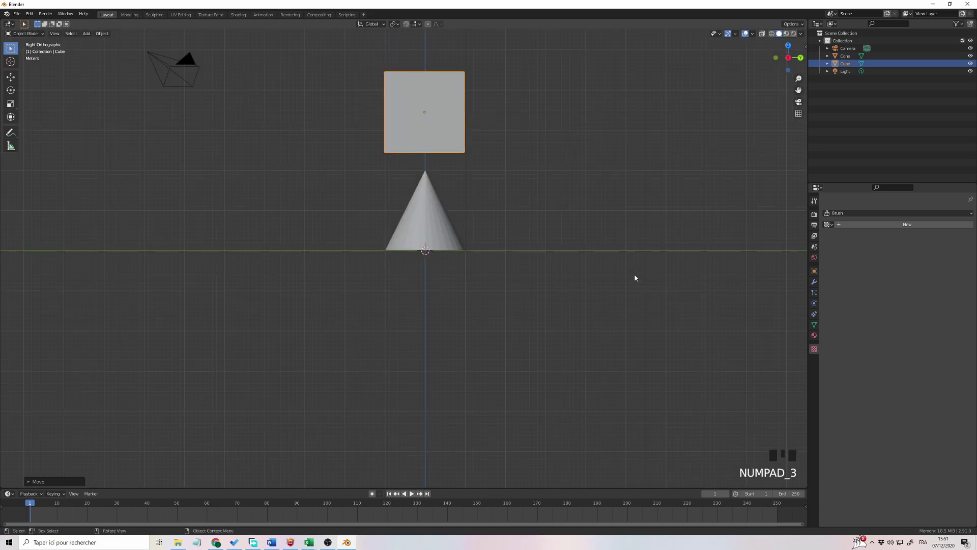
{"action": "key", "text": "g"}
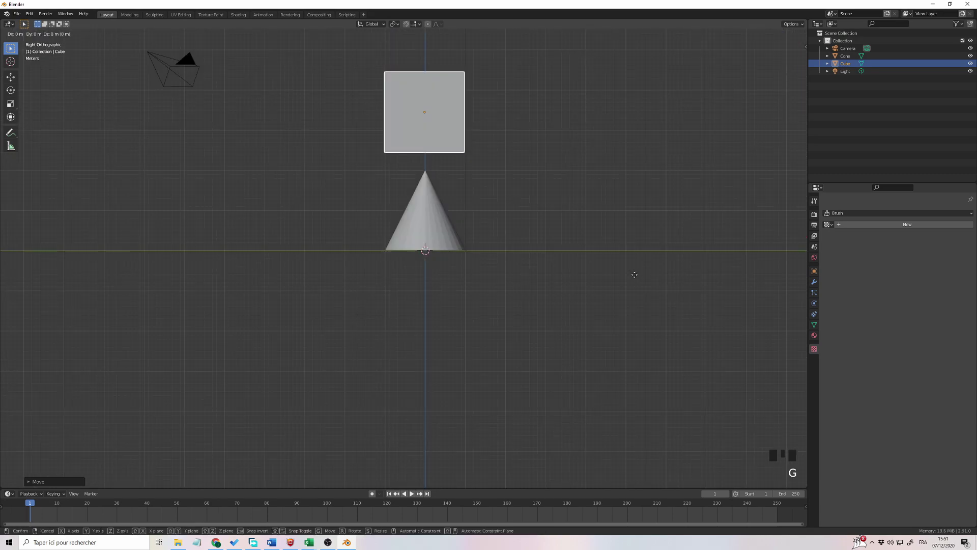
{"action": "key", "text": "z"}
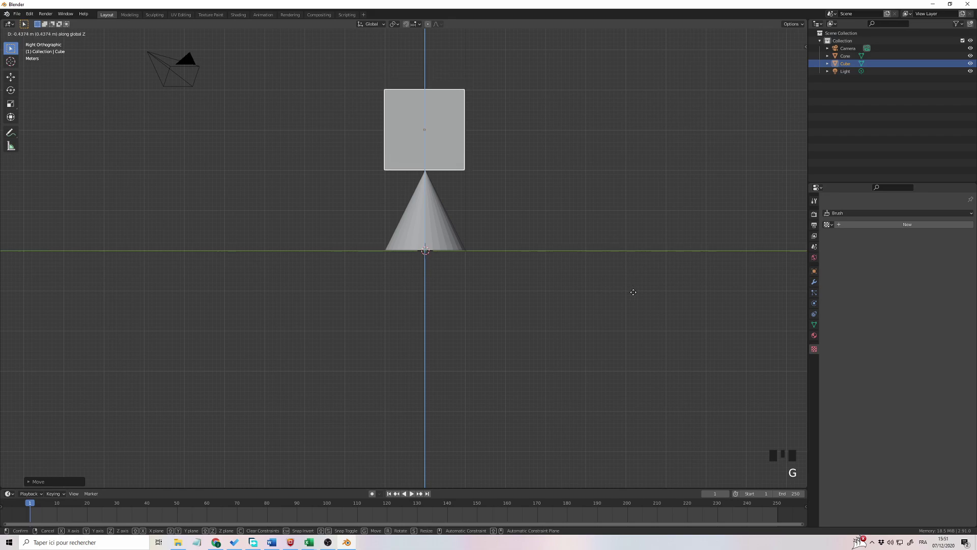
{"action": "left_click", "coordinate": [593, 308]}
Examine the contact between the cube and the cone's tip from several angles in perspective.
{"action": "scroll", "coordinate": [584, 307], "scroll_direction": "down", "scroll_amount": 3}
{"action": "middle_click_drag", "start_coordinate": [584, 306], "coordinate": [573, 333]}
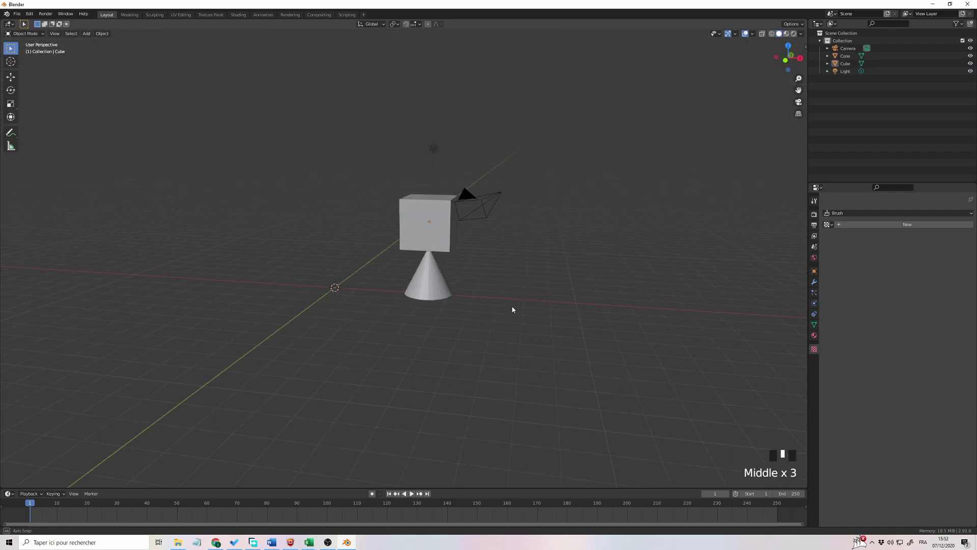
{"action": "middle_click_drag", "start_coordinate": [512, 306], "coordinate": [535, 282]}
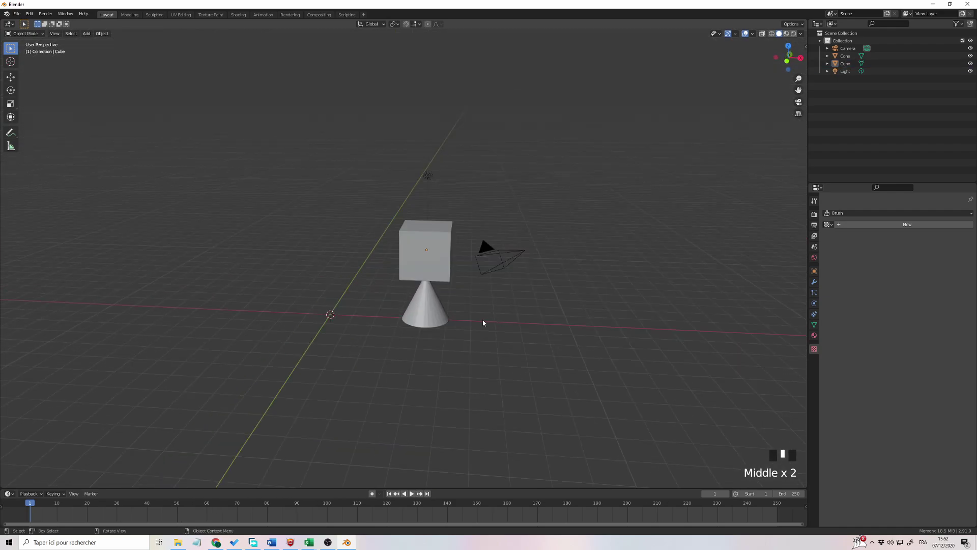
{"action": "mouse_move", "coordinate": [484, 322]}
{"action": "middle_mouse_down"}
{"action": "mouse_move", "coordinate": [465, 316]}
{"action": "mouse_move", "coordinate": [489, 309]}
{"action": "middle_mouse_up"}
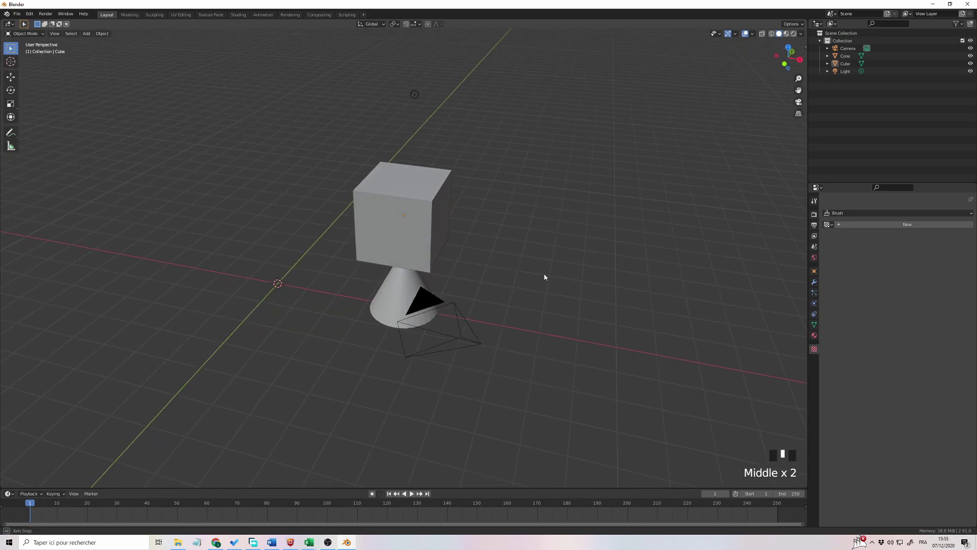
{"action": "middle_click_drag", "start_coordinate": [546, 277], "coordinate": [542, 254]}
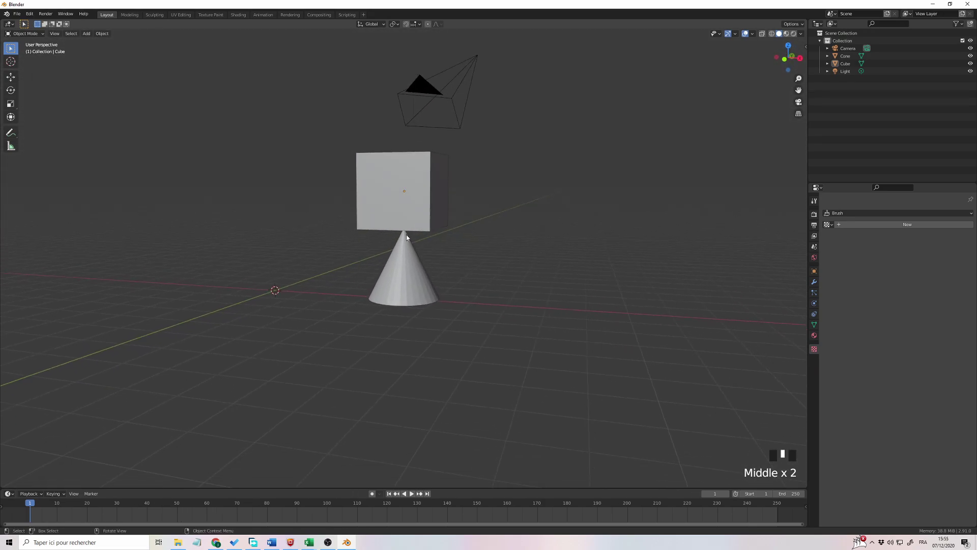
{"action": "scroll", "coordinate": [513, 301], "scroll_direction": "up", "scroll_amount": 2}
{"action": "mouse_move", "coordinate": [513, 301]}
{"action": "middle_mouse_down"}
{"action": "mouse_move", "coordinate": [571, 301]}
{"action": "mouse_move", "coordinate": [511, 306]}
{"action": "middle_mouse_up"}
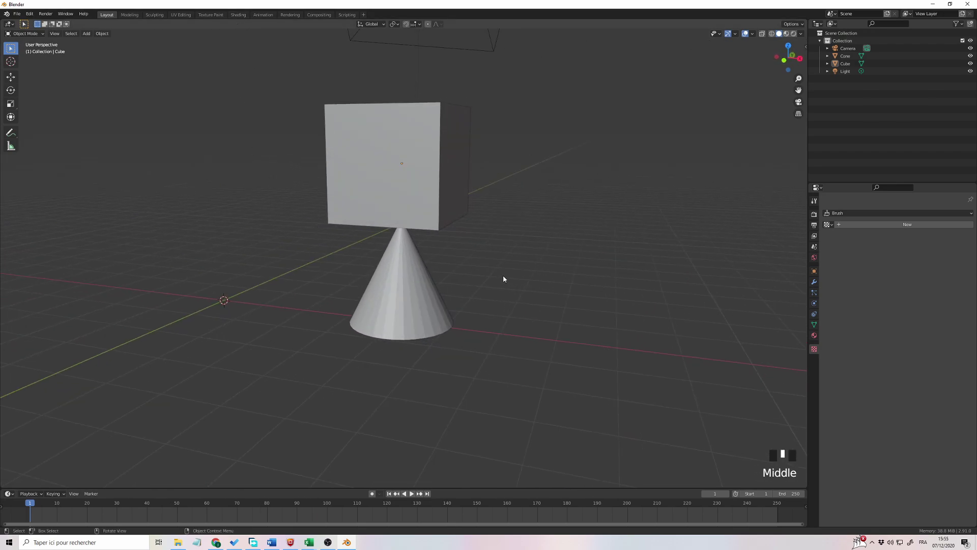
Select the cone beneath the cube and apply smooth shading to it.
{"action": "middle_click_drag", "start_coordinate": [511, 269], "coordinate": [511, 271]}
{"action": "scroll", "coordinate": [515, 279], "scroll_direction": "up", "scroll_amount": 3}
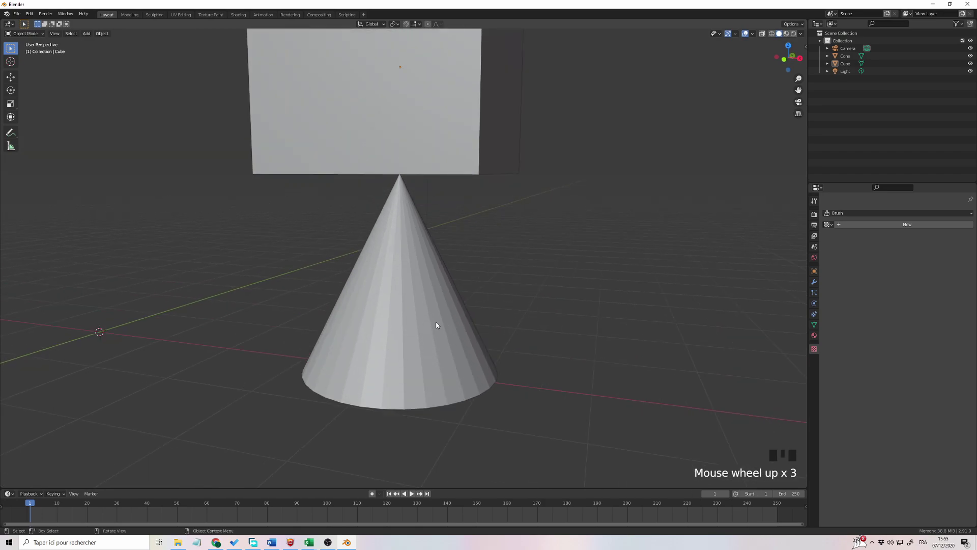
{"action": "middle_click_drag", "start_coordinate": [439, 323], "coordinate": [541, 304]}
{"action": "scroll", "coordinate": [288, 304], "scroll_direction": "down", "scroll_amount": 1}
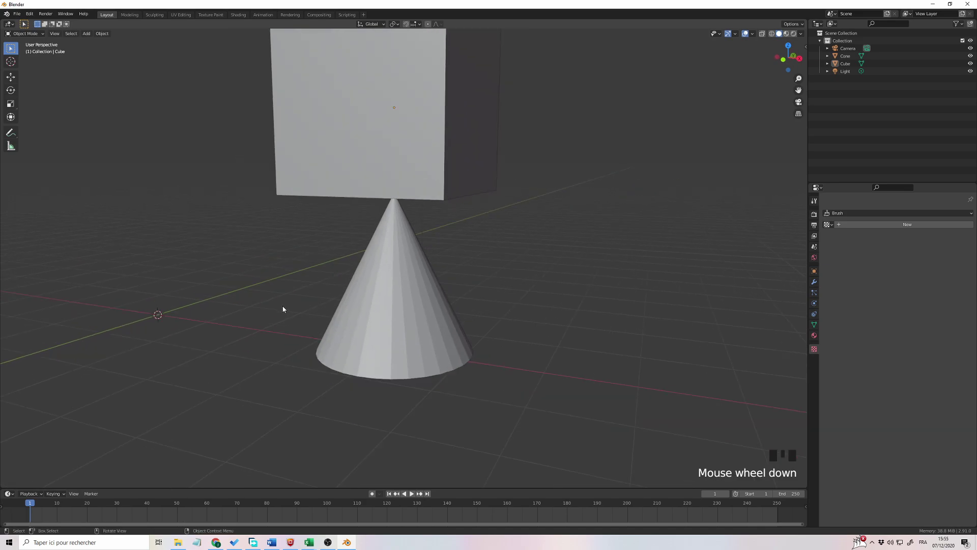
{"action": "mouse_move", "coordinate": [284, 307]}
{"action": "middle_mouse_down"}
{"action": "mouse_move", "coordinate": [275, 317]}
{"action": "mouse_move", "coordinate": [278, 292]}
{"action": "middle_mouse_up"}
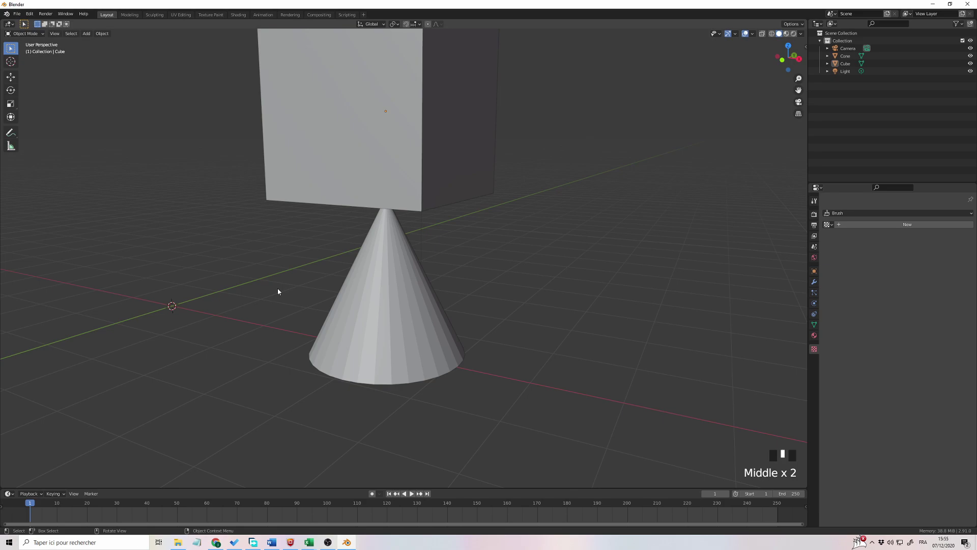
{"action": "left_click", "coordinate": [385, 288]}
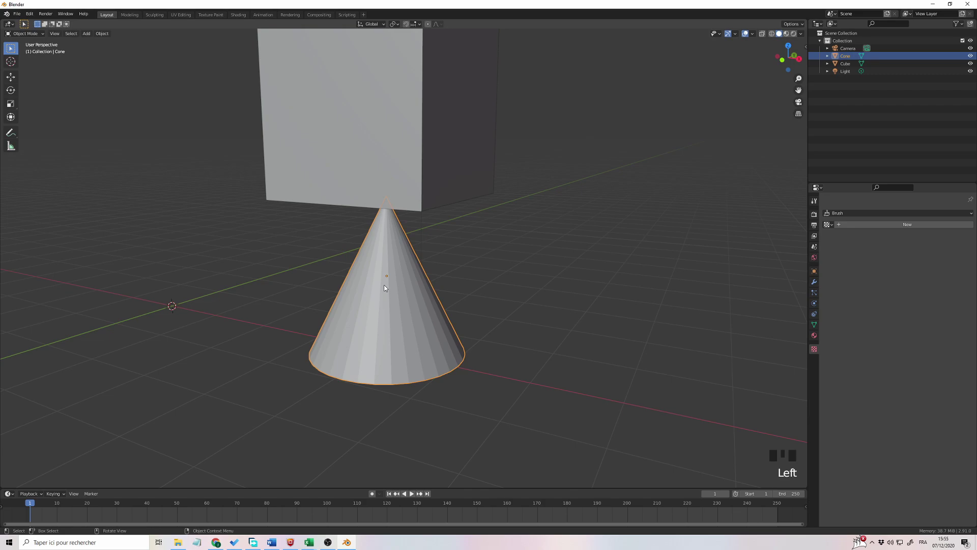
{"action": "right_click", "coordinate": [384, 288]}
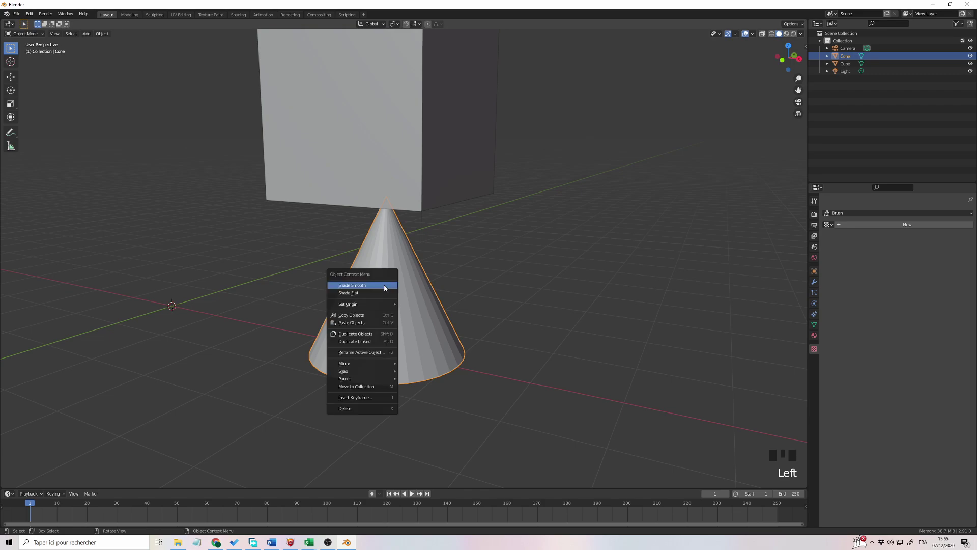
{"action": "left_click", "coordinate": [351, 286]}
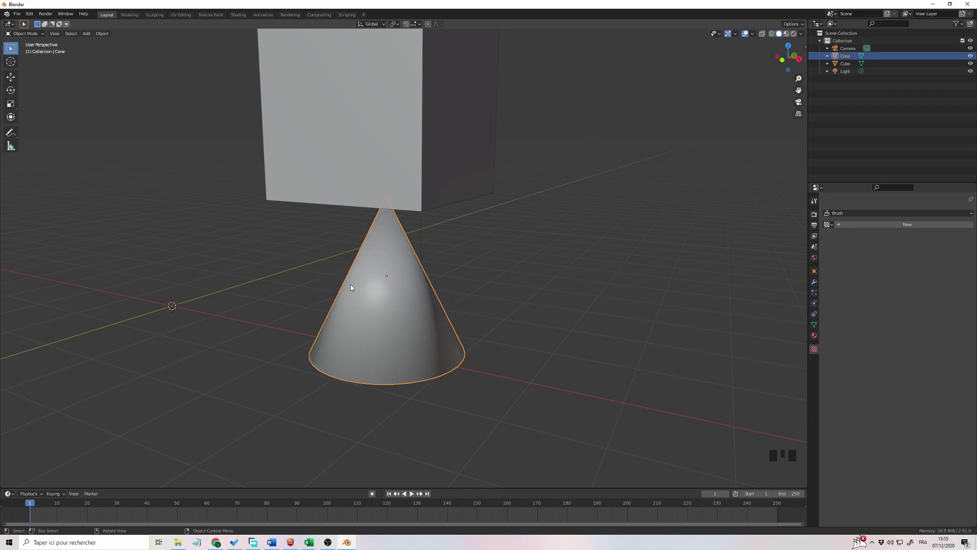
{"action": "middle_click_drag", "start_coordinate": [366, 292], "coordinate": [386, 326]}
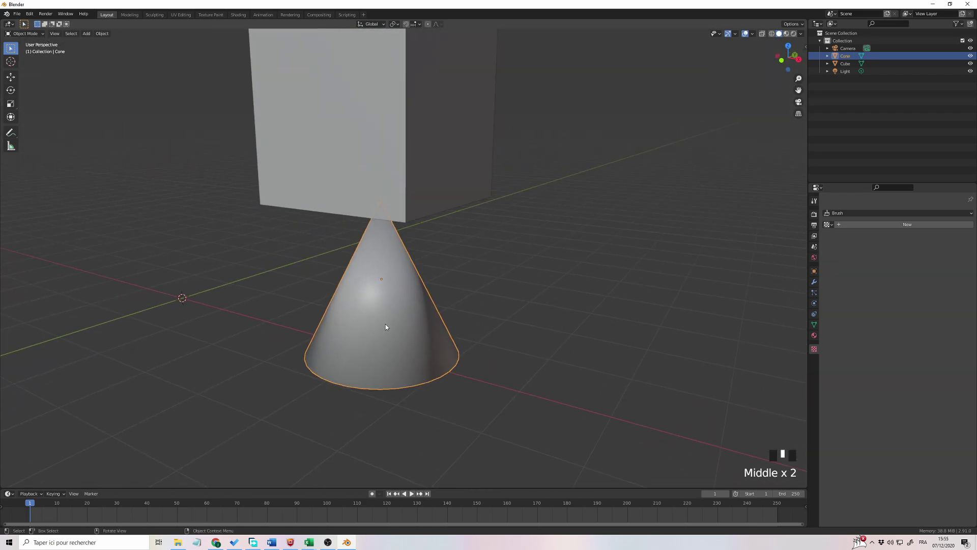
{"action": "middle_click_drag", "start_coordinate": [386, 326], "coordinate": [368, 347]}
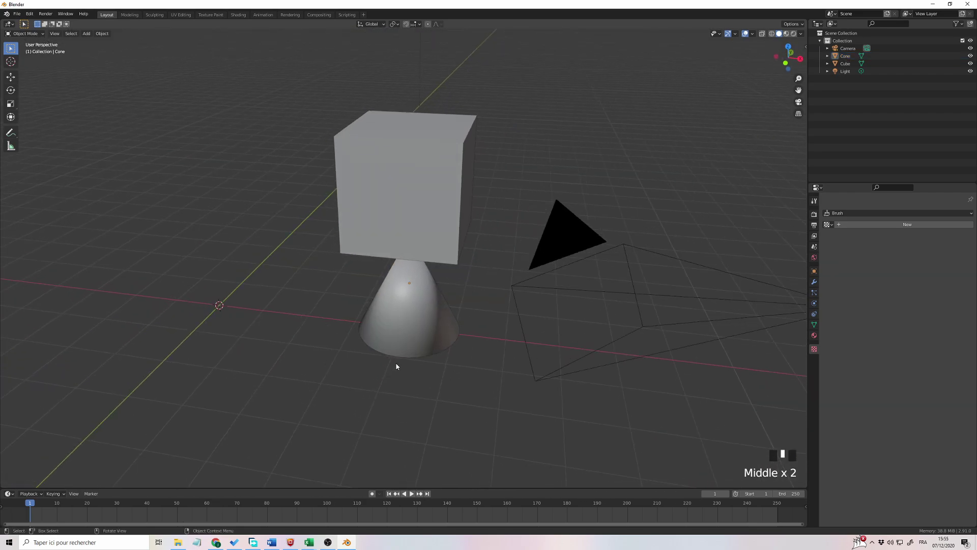
{"action": "scroll", "coordinate": [367, 357], "scroll_direction": "down", "scroll_amount": 2}
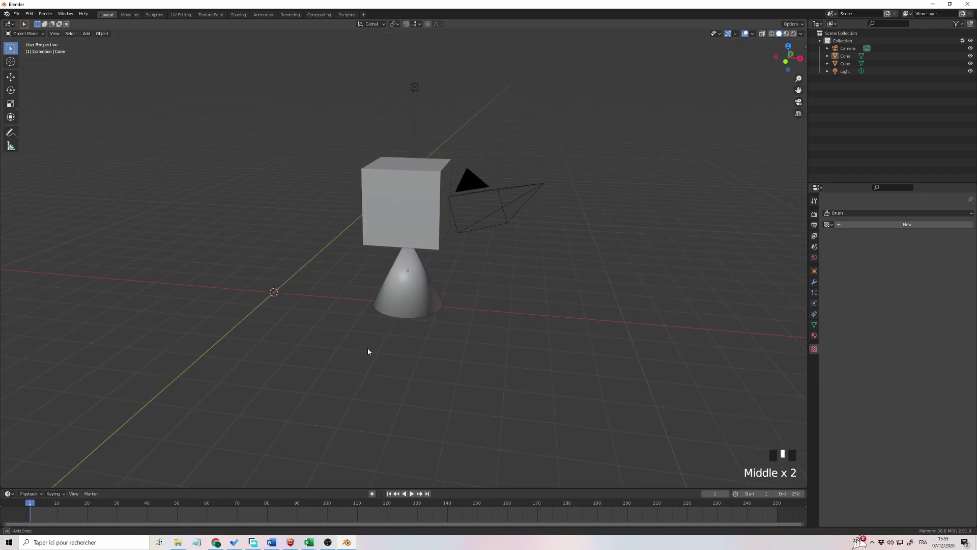
Open the Shading workspace and enlarge its 3D viewport by lowering the border with the node editor.
{"action": "left_click", "coordinate": [239, 14]}
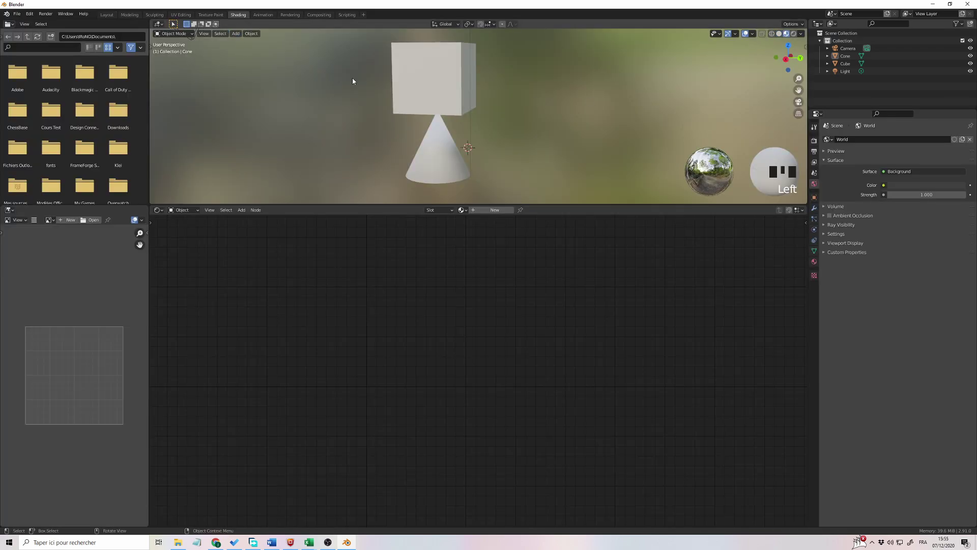
{"action": "left_click_drag", "start_coordinate": [395, 206], "coordinate": [387, 283]}
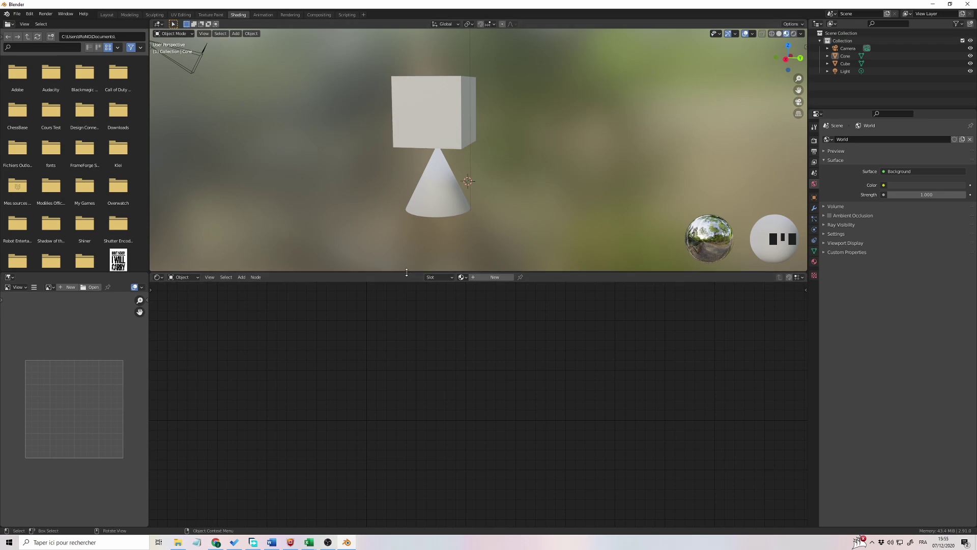
{"action": "left_click_drag", "start_coordinate": [407, 273], "coordinate": [323, 349]}
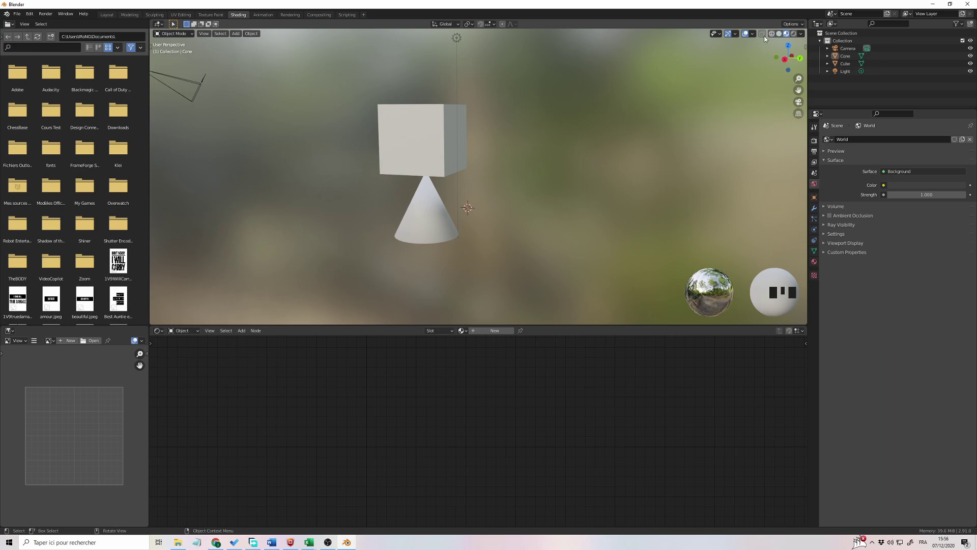
Return to the Layout workspace and preview the cube and cone in wireframe before restoring solid shading.
{"action": "left_click", "coordinate": [107, 15]}
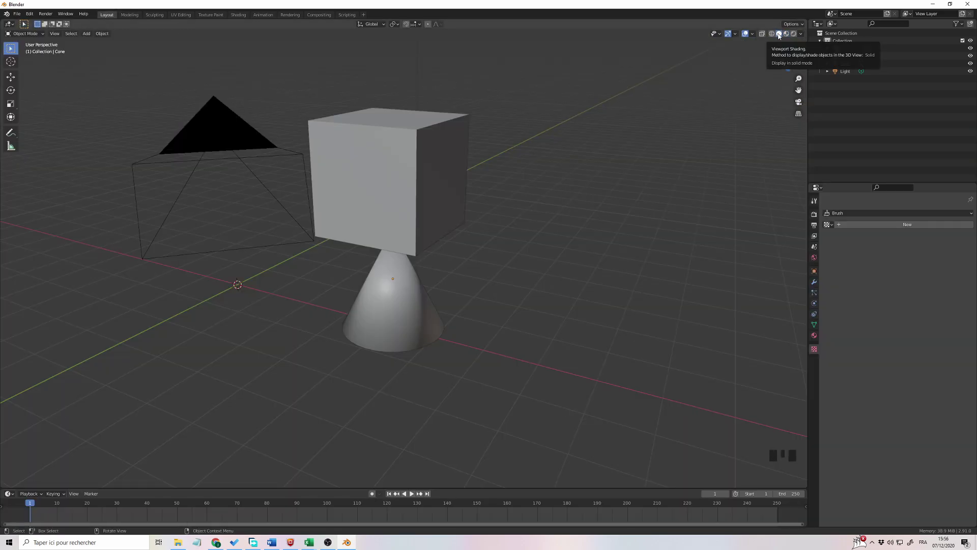
{"action": "scroll", "coordinate": [554, 189], "scroll_direction": "down", "scroll_amount": 2}
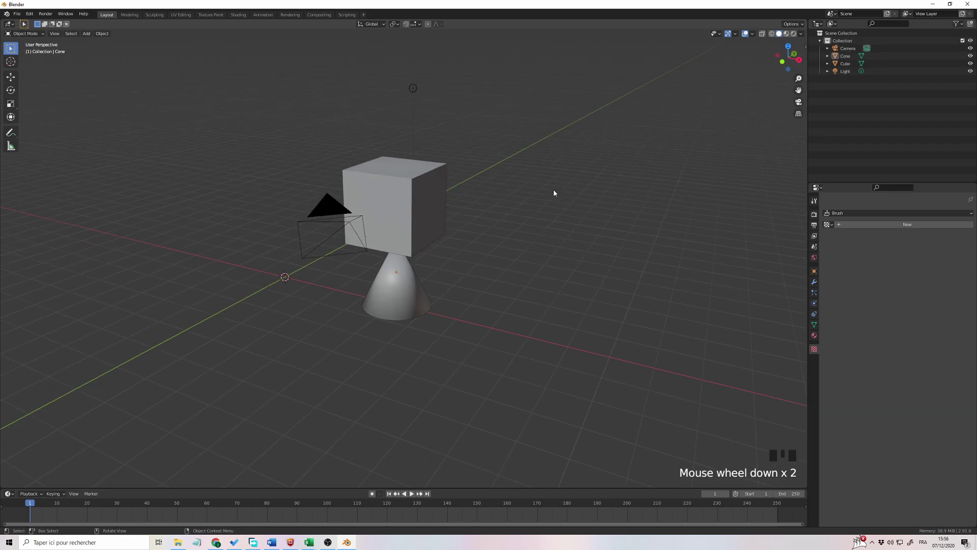
{"action": "mouse_move", "coordinate": [554, 189]}
{"action": "middle_mouse_down"}
{"action": "mouse_move", "coordinate": [566, 191]}
{"action": "mouse_move", "coordinate": [555, 206]}
{"action": "mouse_move", "coordinate": [563, 192]}
{"action": "middle_mouse_up"}
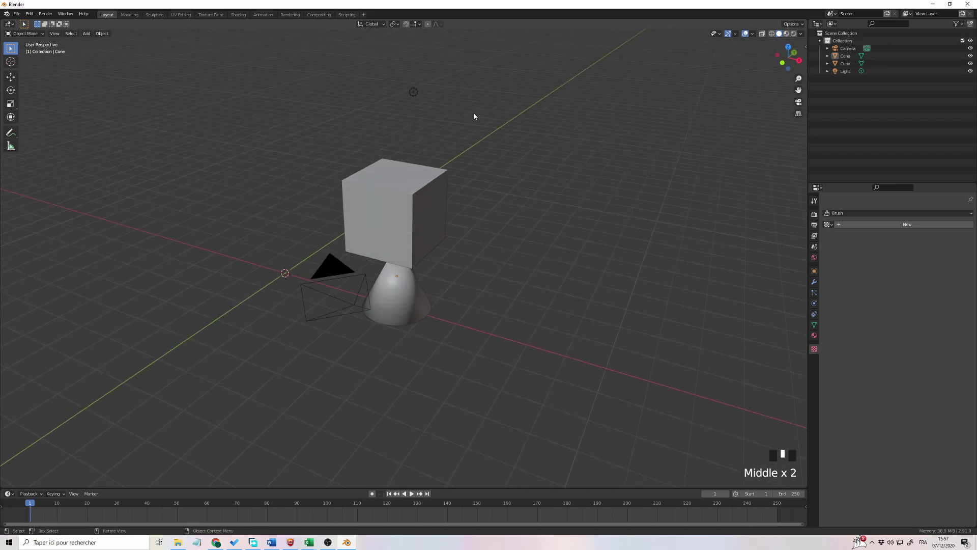
{"action": "middle_click_drag", "start_coordinate": [504, 197], "coordinate": [301, 206]}
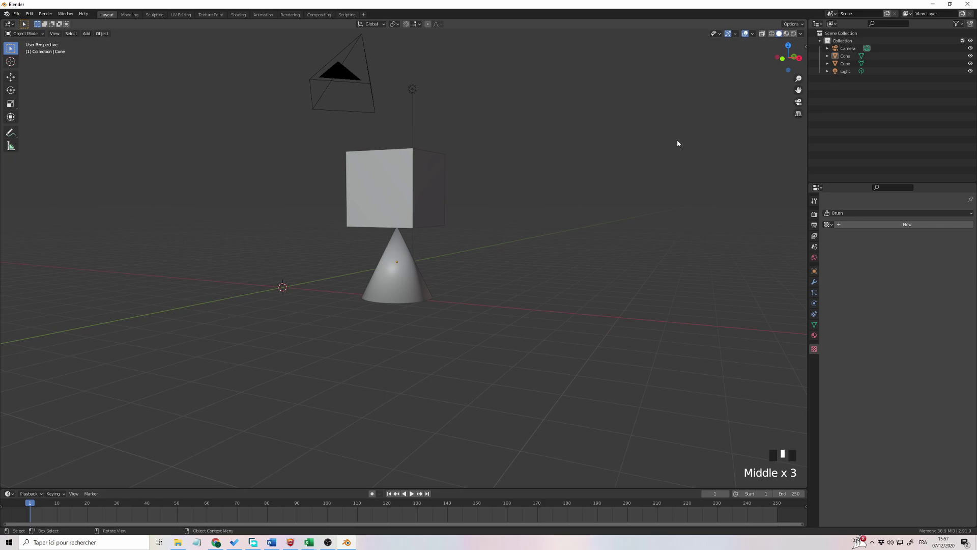
{"action": "left_click", "coordinate": [772, 34]}
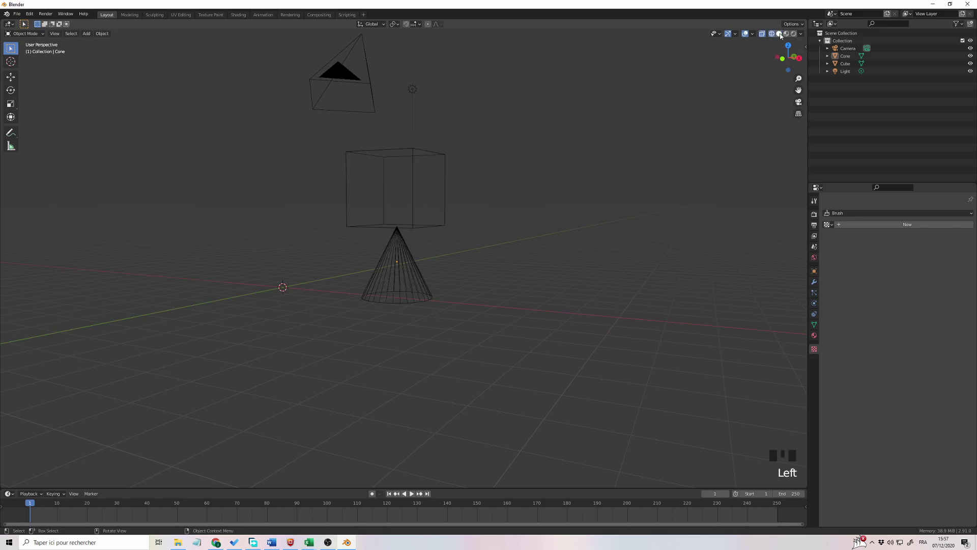
{"action": "left_click", "coordinate": [780, 35]}
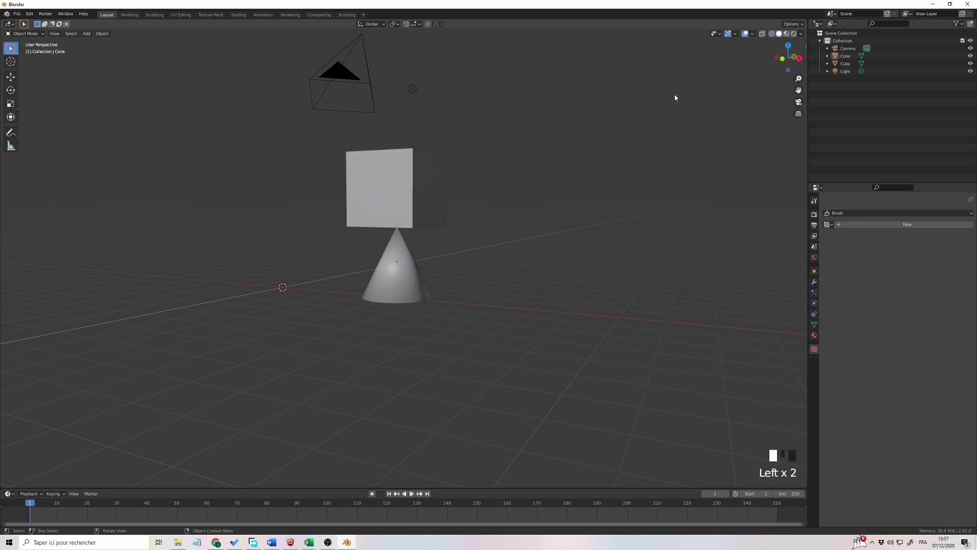
Inspect the cube and cone in Material Preview shading from several angles, and switch back to solid shading.
{"action": "middle_click_drag", "start_coordinate": [675, 98], "coordinate": [643, 125]}
{"action": "left_click", "coordinate": [787, 36]}
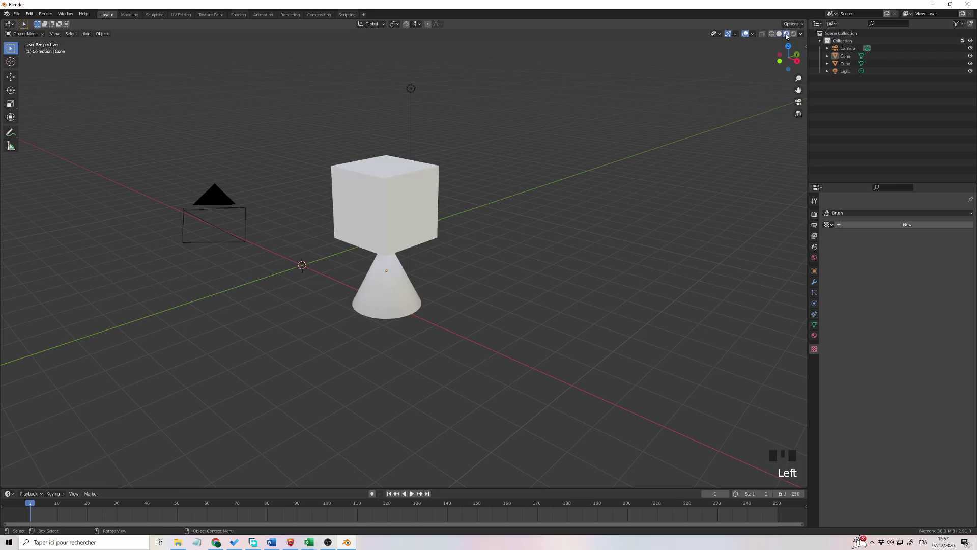
{"action": "middle_click_drag", "start_coordinate": [545, 186], "coordinate": [633, 183]}
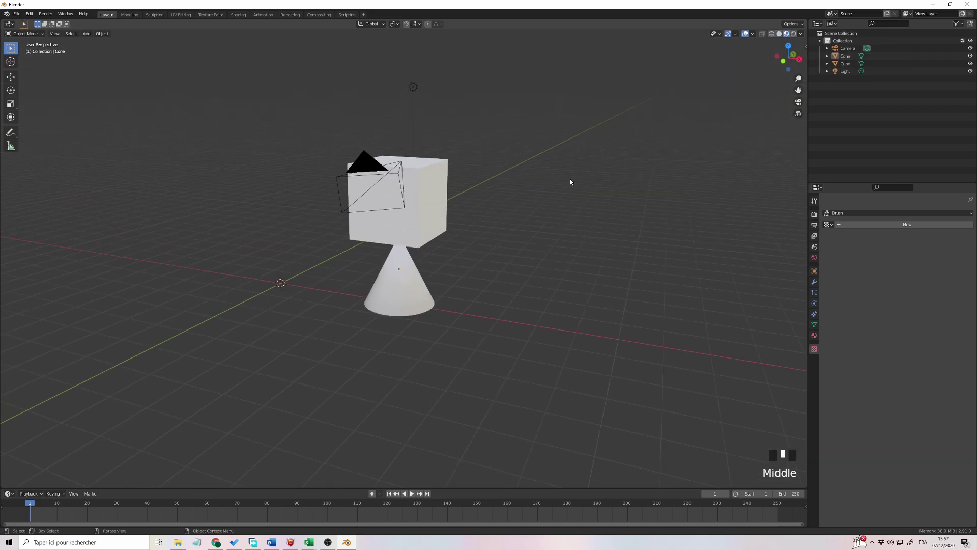
{"action": "scroll", "coordinate": [571, 182], "scroll_direction": "up", "scroll_amount": 2}
{"action": "middle_click_drag", "start_coordinate": [569, 181], "coordinate": [545, 186]}
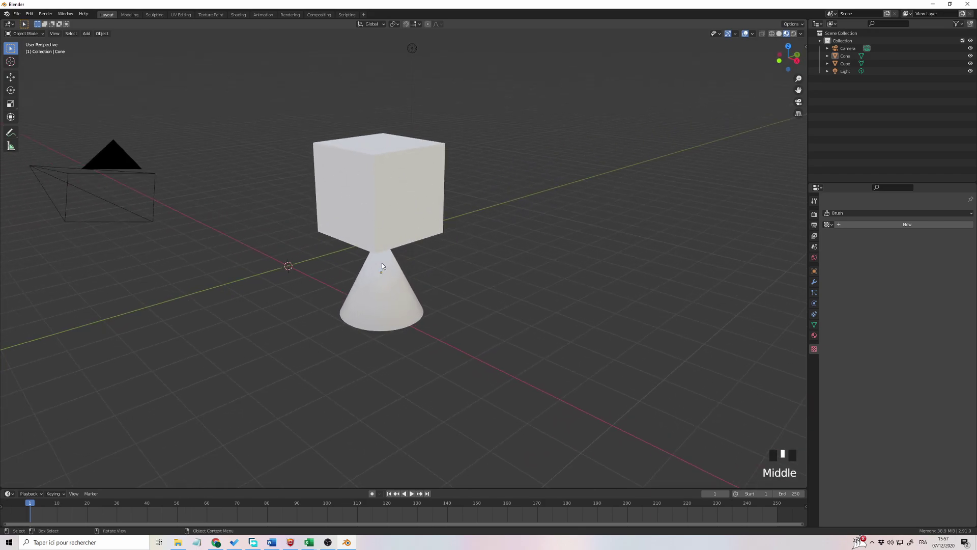
{"action": "left_click", "coordinate": [779, 34]}
{"action": "mouse_move", "coordinate": [561, 115]}
{"action": "middle_mouse_down"}
{"action": "mouse_move", "coordinate": [594, 102]}
{"action": "mouse_move", "coordinate": [567, 122]}
{"action": "middle_mouse_up"}
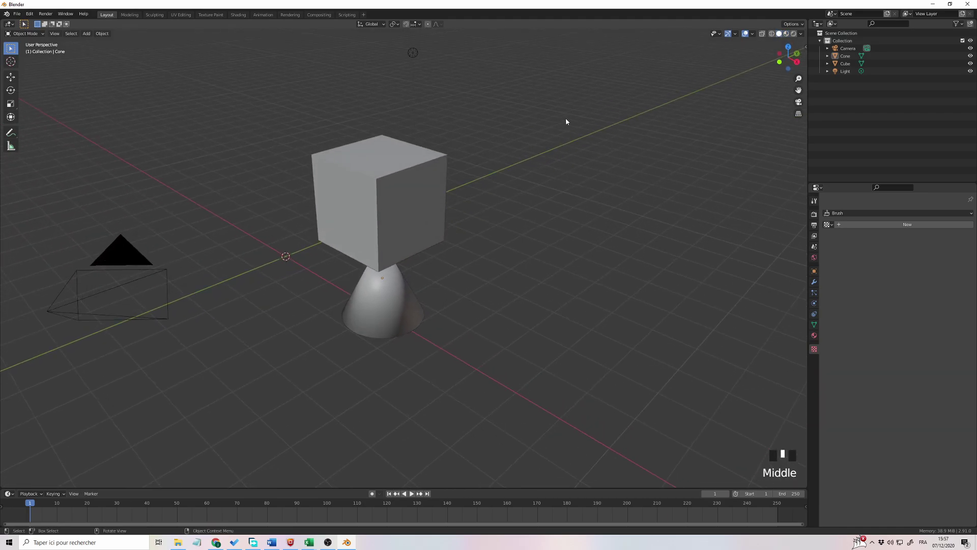
Examine the cube and cone lit by the scene in Rendered shading, and set the viewport to Material Preview.
{"action": "left_click", "coordinate": [794, 33]}
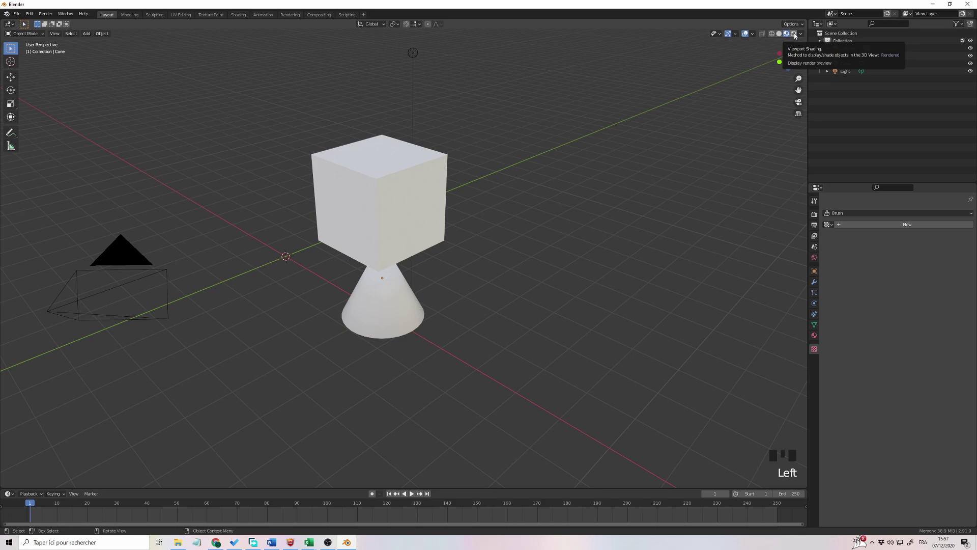
{"action": "left_click", "coordinate": [794, 34]}
{"action": "mouse_move", "coordinate": [545, 131]}
{"action": "middle_mouse_down"}
{"action": "mouse_move", "coordinate": [608, 113]}
{"action": "mouse_move", "coordinate": [567, 117]}
{"action": "middle_mouse_up"}
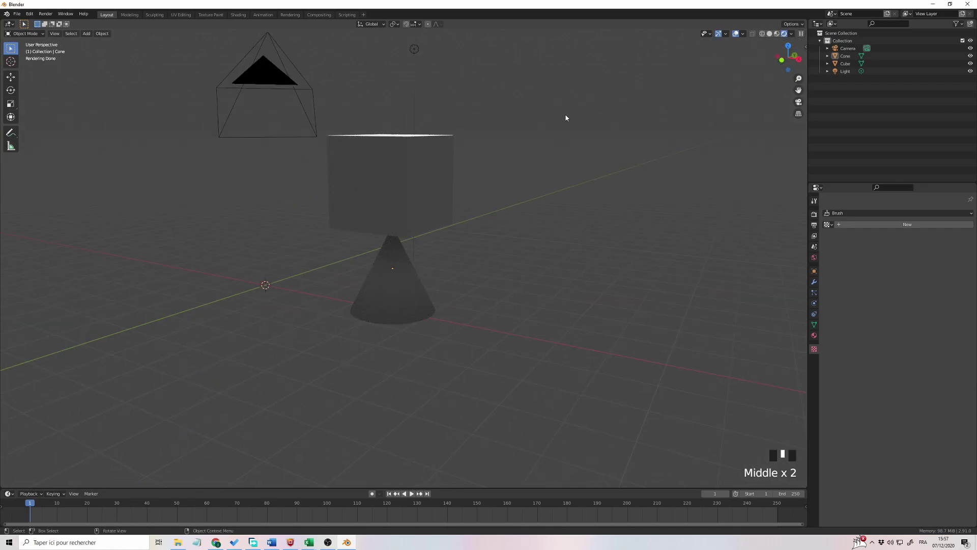
{"action": "mouse_move", "coordinate": [566, 118]}
{"action": "middle_mouse_down"}
{"action": "mouse_move", "coordinate": [569, 130]}
{"action": "mouse_move", "coordinate": [611, 116]}
{"action": "mouse_move", "coordinate": [551, 120]}
{"action": "mouse_move", "coordinate": [499, 155]}
{"action": "mouse_move", "coordinate": [429, 154]}
{"action": "mouse_move", "coordinate": [575, 139]}
{"action": "mouse_move", "coordinate": [536, 138]}
{"action": "mouse_move", "coordinate": [529, 173]}
{"action": "middle_mouse_up"}
{"action": "scroll", "coordinate": [533, 157], "scroll_direction": "down", "scroll_amount": 2}
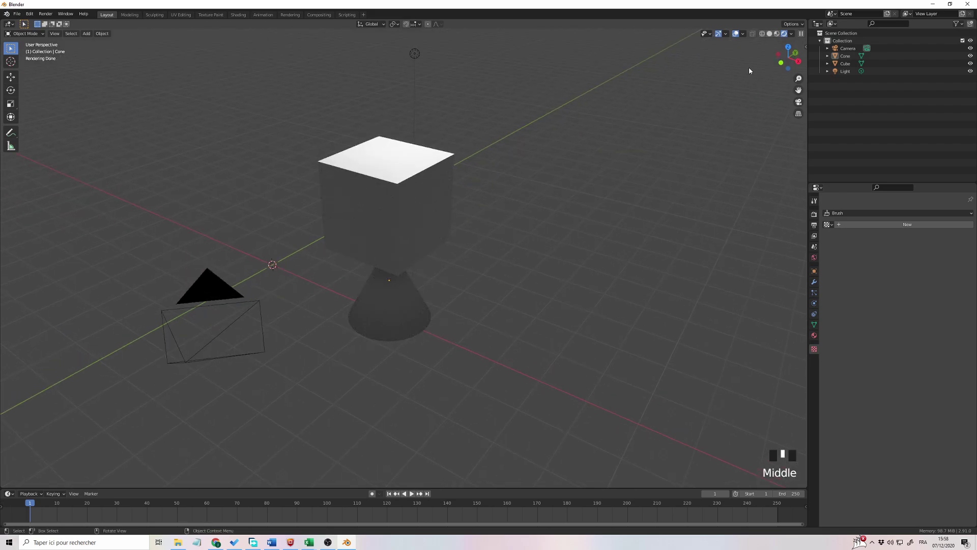
{"action": "left_click", "coordinate": [777, 34]}
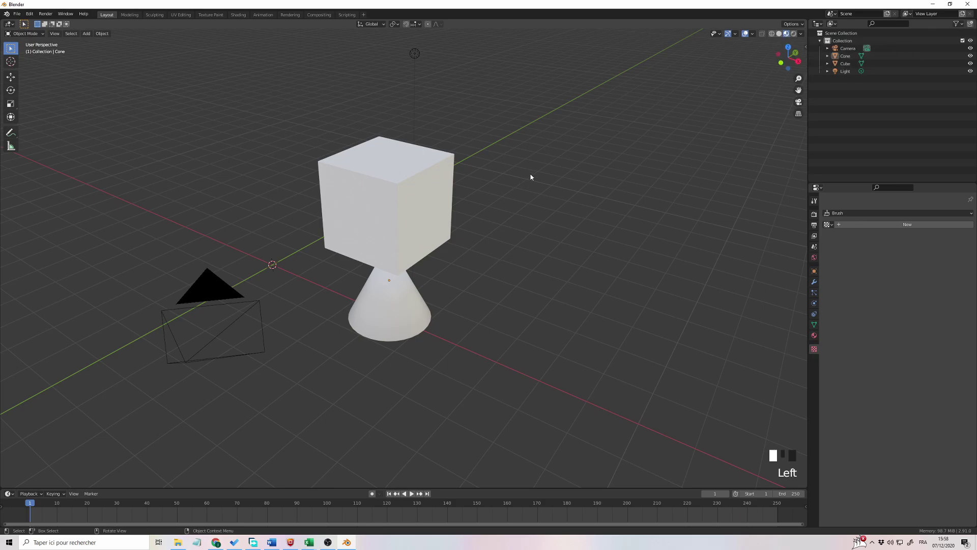
{"action": "middle_click_drag", "start_coordinate": [530, 174], "coordinate": [224, 35]}
In the Shading workspace, select the cone and create a new material for it.
{"action": "left_click", "coordinate": [238, 14]}
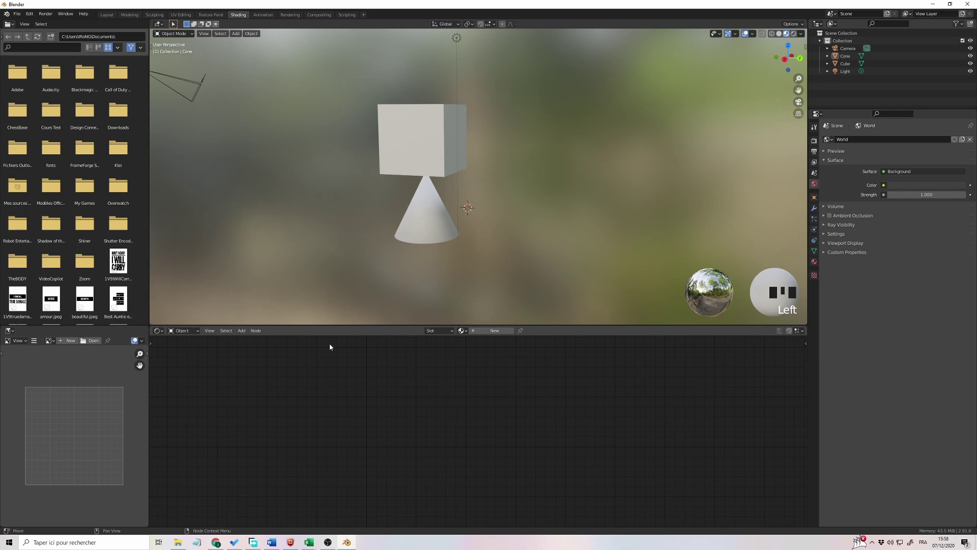
{"action": "left_click", "coordinate": [426, 229]}
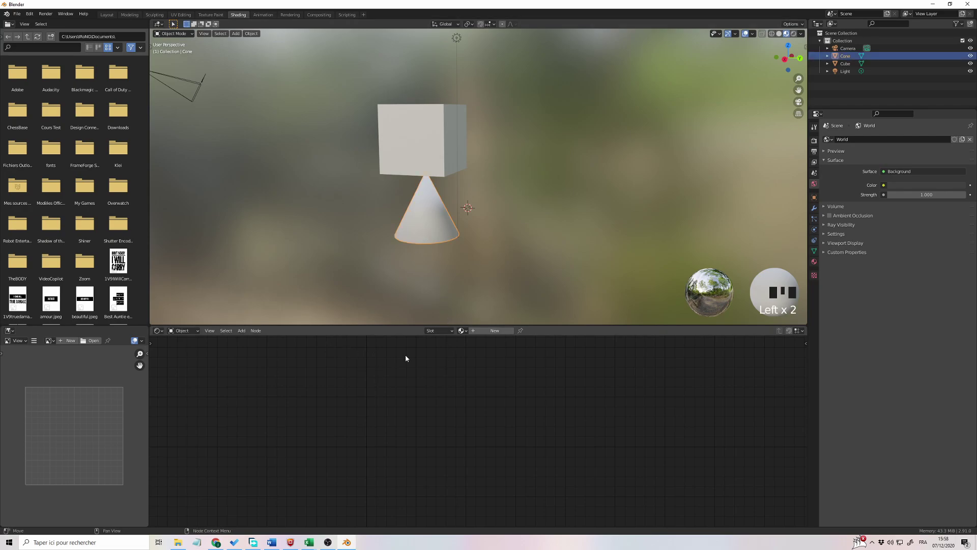
{"action": "left_click", "coordinate": [494, 331]}
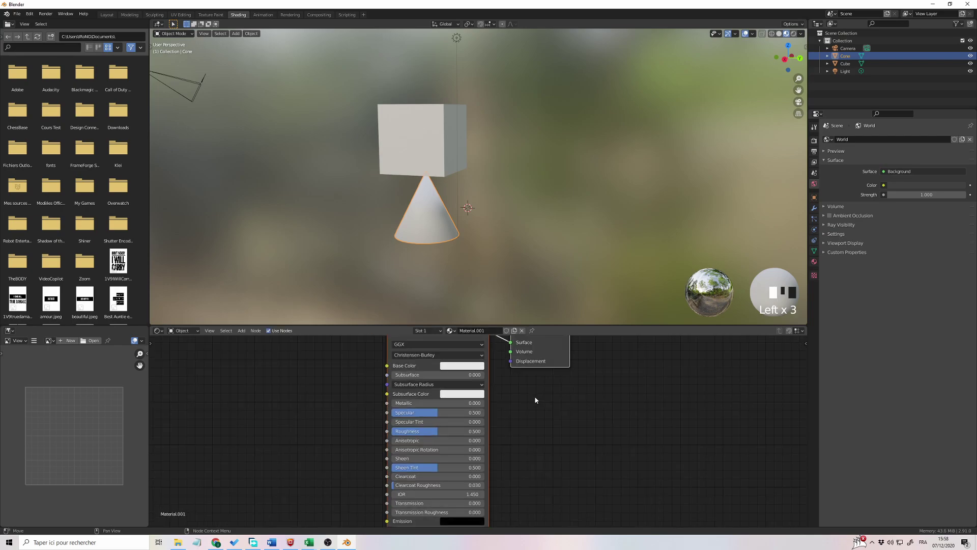
{"action": "scroll", "coordinate": [540, 396], "scroll_direction": "down", "scroll_amount": 2}
{"action": "scroll", "coordinate": [541, 394], "scroll_direction": "up", "scroll_amount": 2}
Enlarge the node editor and move the Principled BSDF and Material Output nodes farther apart.
{"action": "left_click_drag", "start_coordinate": [565, 325], "coordinate": [576, 260]}
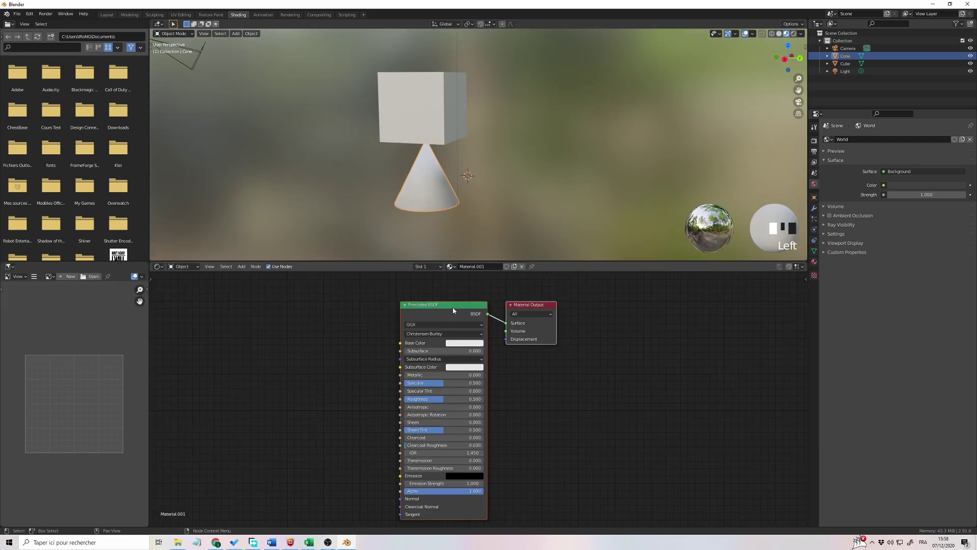
{"action": "left_click_drag", "start_coordinate": [452, 307], "coordinate": [420, 300]}
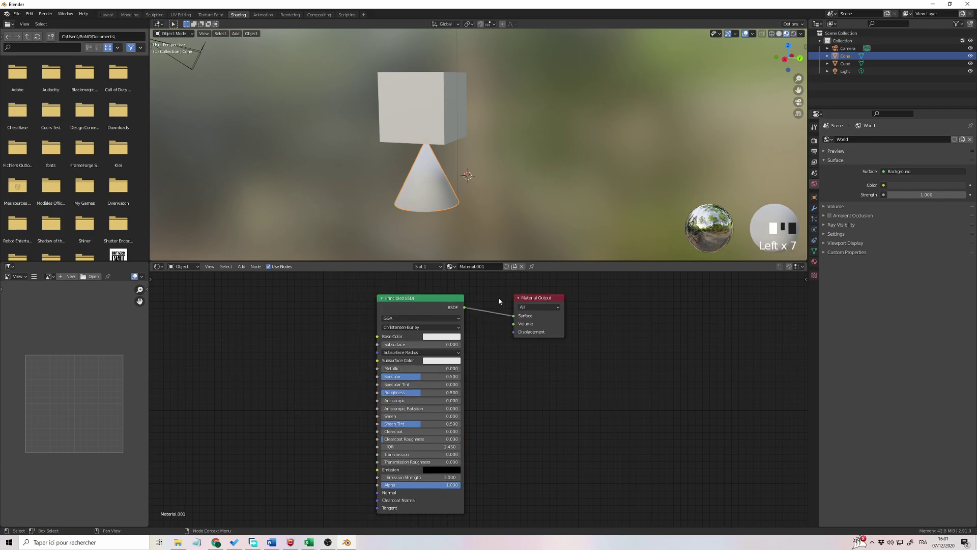
{"action": "left_click_drag", "start_coordinate": [544, 302], "coordinate": [583, 302]}
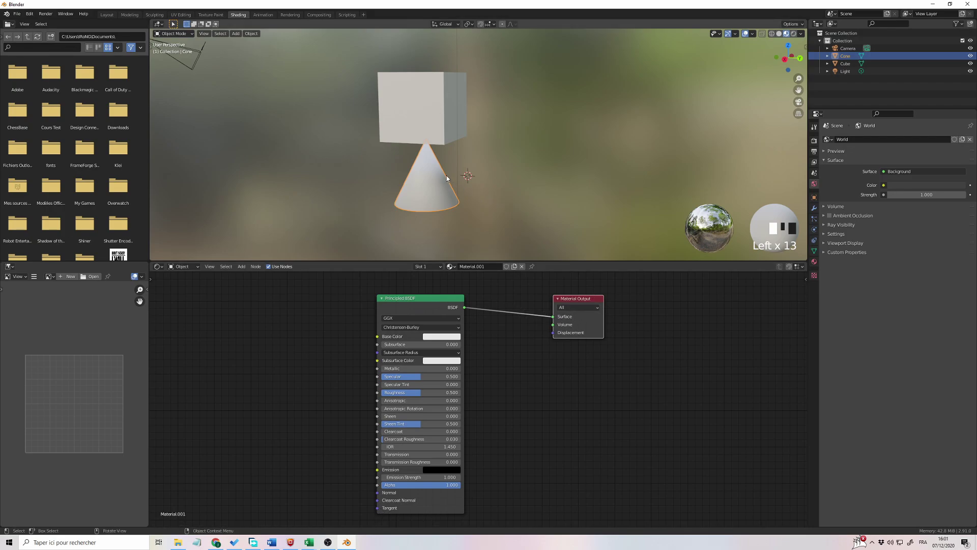
{"action": "mouse_move", "coordinate": [485, 213]}
{"action": "middle_mouse_down"}
{"action": "mouse_move", "coordinate": [533, 203]}
{"action": "mouse_move", "coordinate": [503, 219]}
{"action": "mouse_move", "coordinate": [491, 208]}
{"action": "middle_mouse_up"}
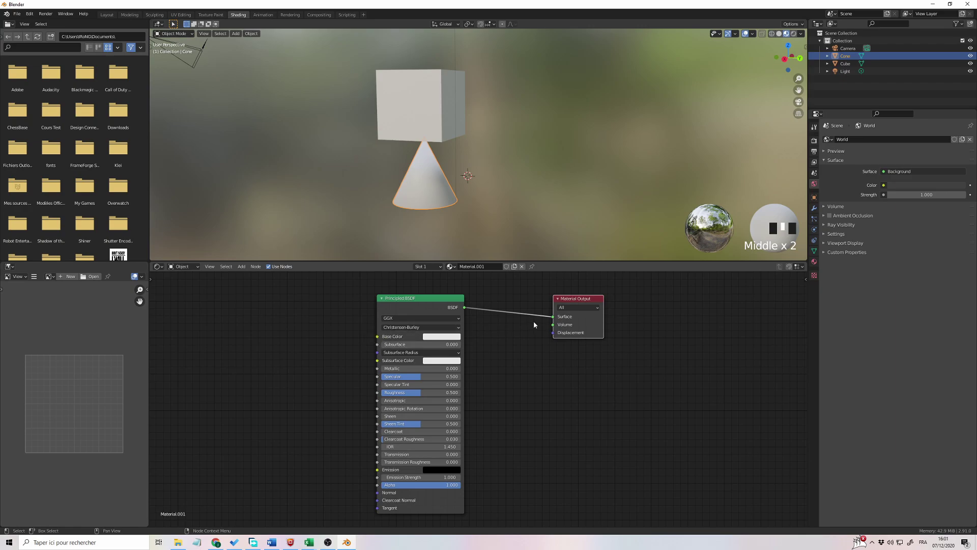
{"action": "left_click_drag", "start_coordinate": [573, 301], "coordinate": [576, 307]}
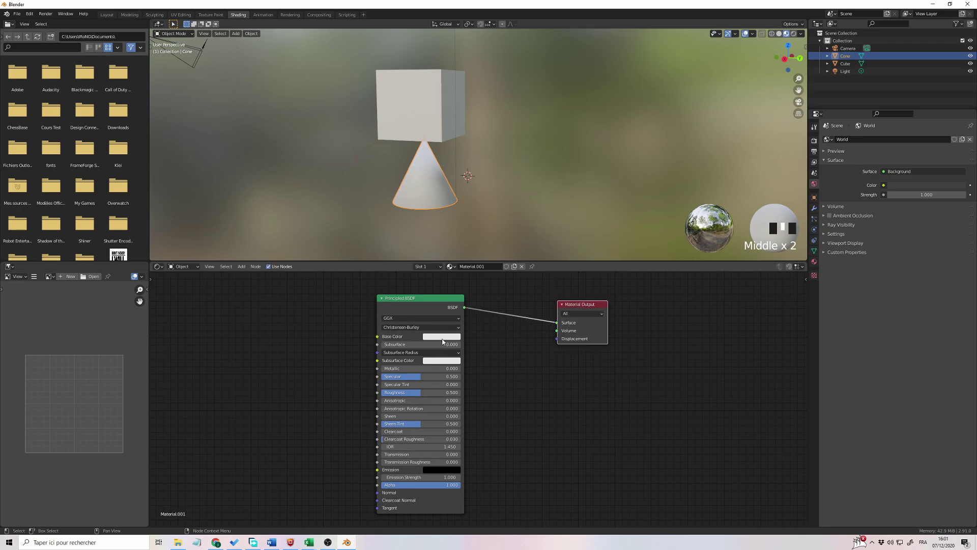
Set the base colour of the cone's material to blue and of the cube's material to red.
{"action": "left_click", "coordinate": [443, 337]}
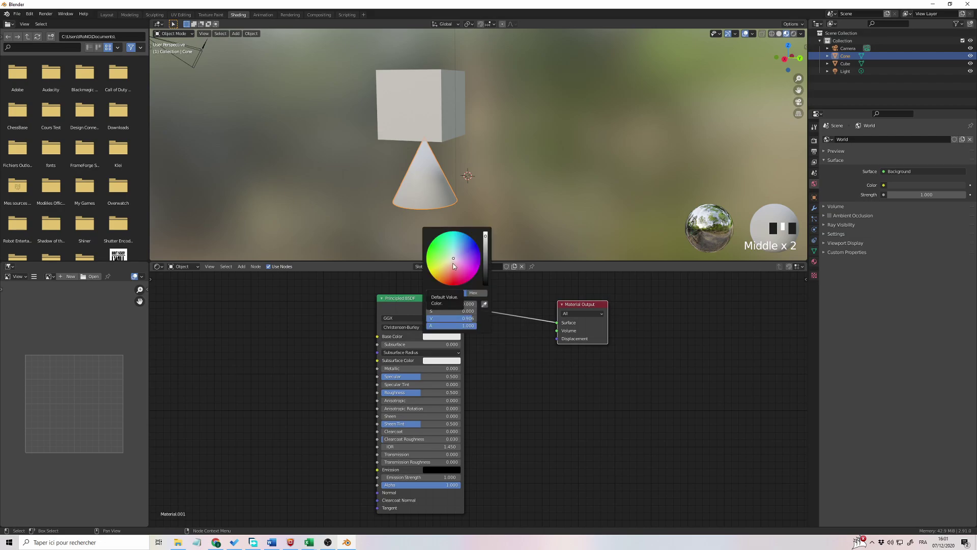
{"action": "left_click_drag", "start_coordinate": [459, 260], "coordinate": [472, 247]}
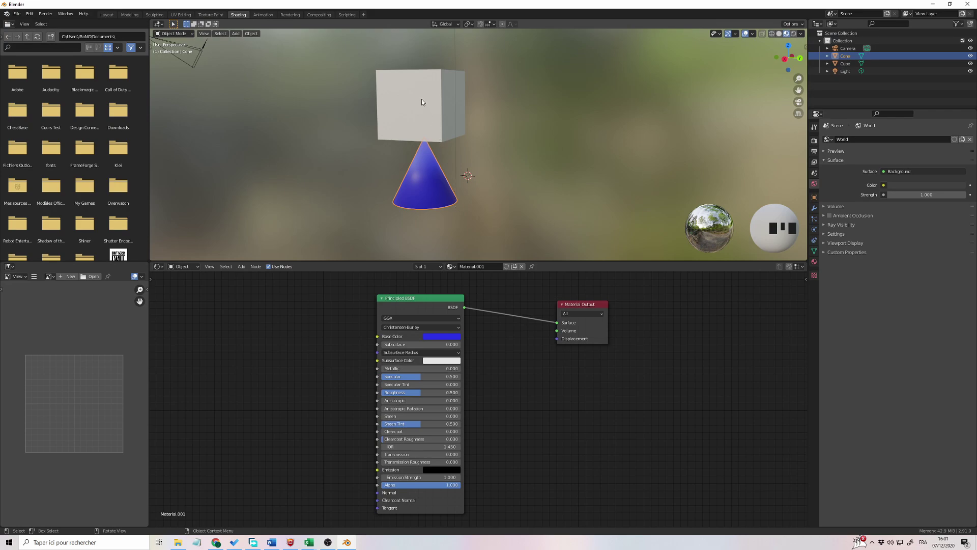
{"action": "left_click", "coordinate": [460, 102]}
{"action": "left_click_drag", "start_coordinate": [427, 308], "coordinate": [428, 299]}
{"action": "left_click", "coordinate": [419, 336]}
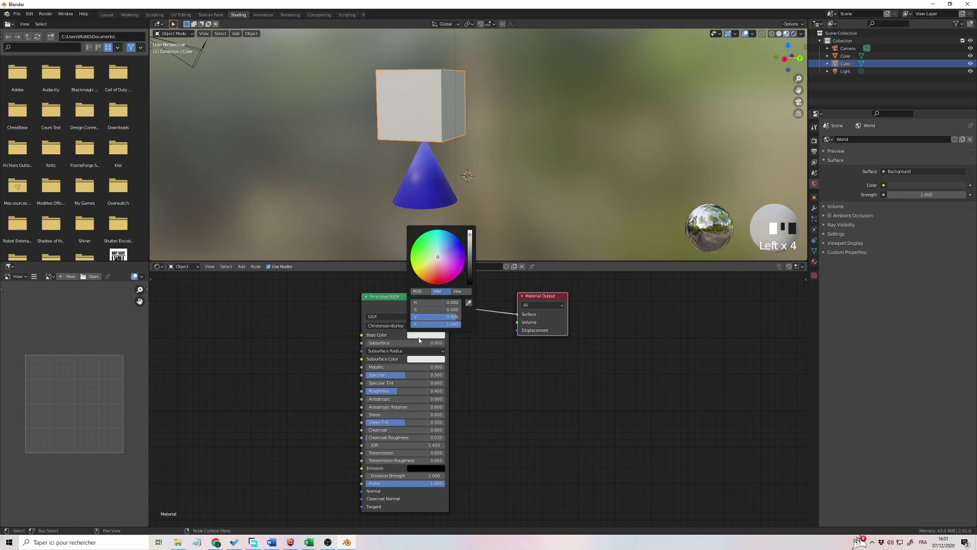
{"action": "left_click", "coordinate": [438, 283]}
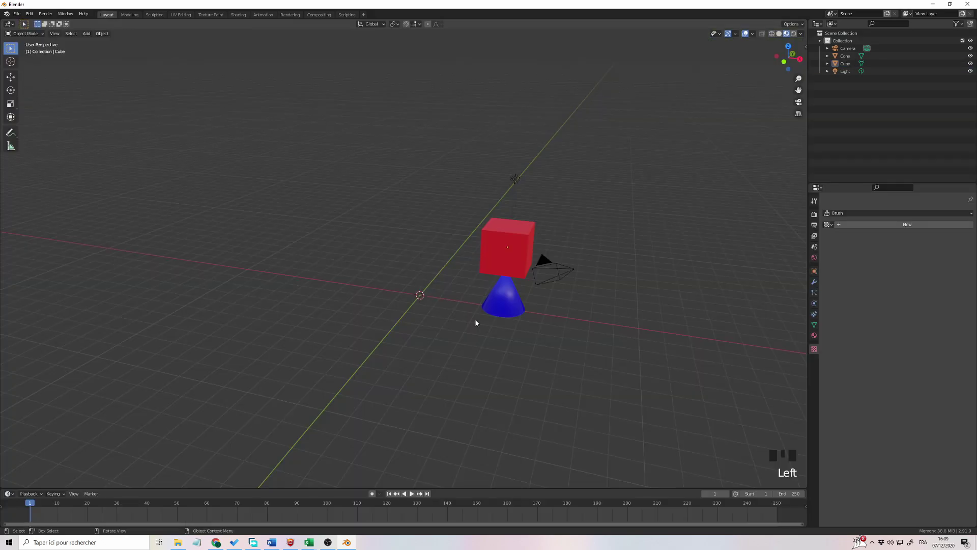
In the Layout workspace, select the cone and add the cube to the selection.
{"action": "middle_click_drag", "start_coordinate": [487, 318], "coordinate": [460, 336]}
{"action": "scroll", "coordinate": [463, 339], "scroll_direction": "up", "scroll_amount": 2}
{"action": "middle_click_drag", "start_coordinate": [568, 332], "coordinate": [540, 336], "text": "shift"}
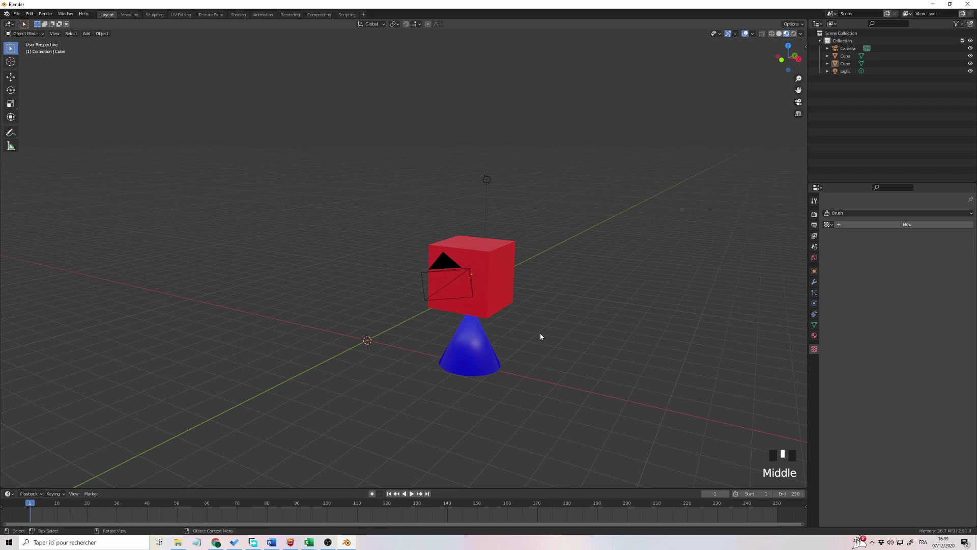
{"action": "middle_click_drag", "start_coordinate": [536, 339], "coordinate": [575, 348]}
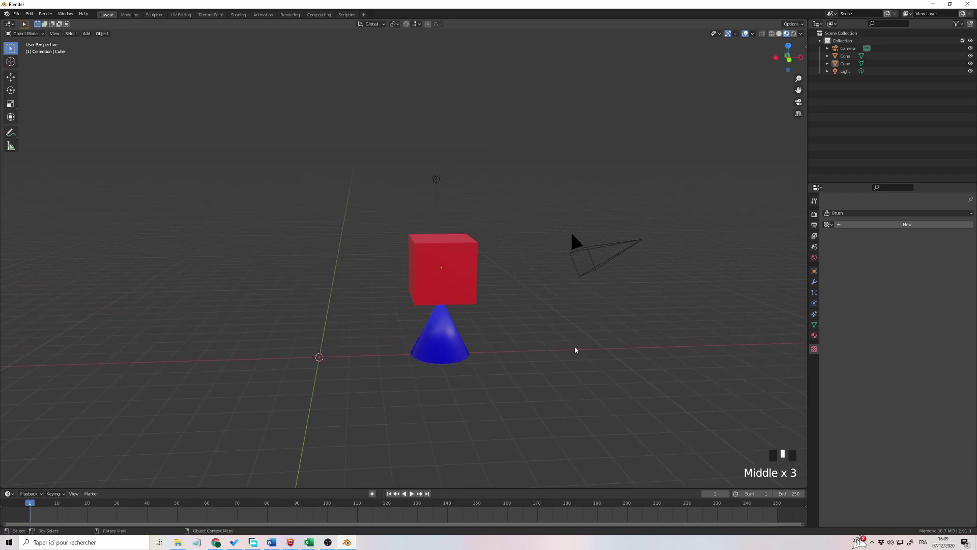
{"action": "left_click", "coordinate": [454, 361]}
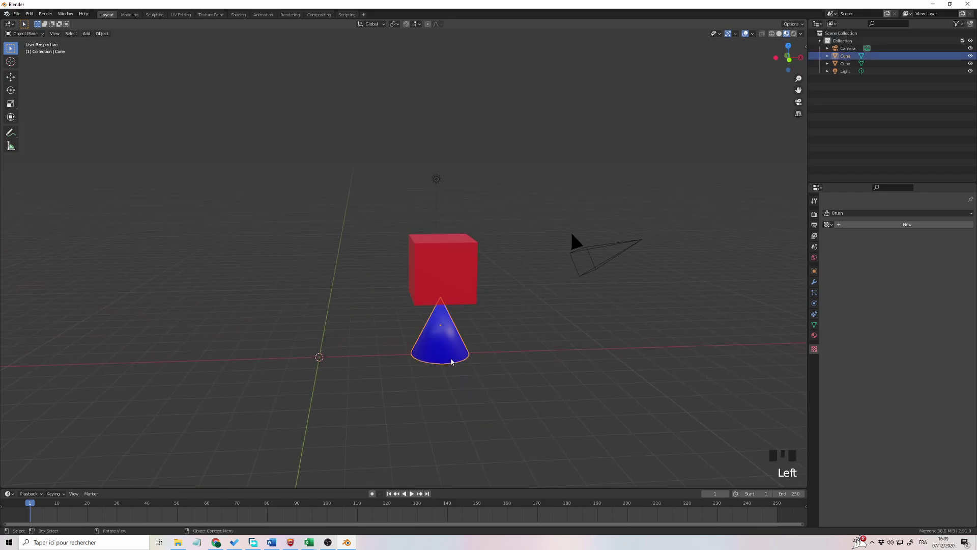
{"action": "left_click", "coordinate": [469, 280], "text": "shift"}
{"action": "middle_click_drag", "start_coordinate": [532, 327], "coordinate": [482, 330]}
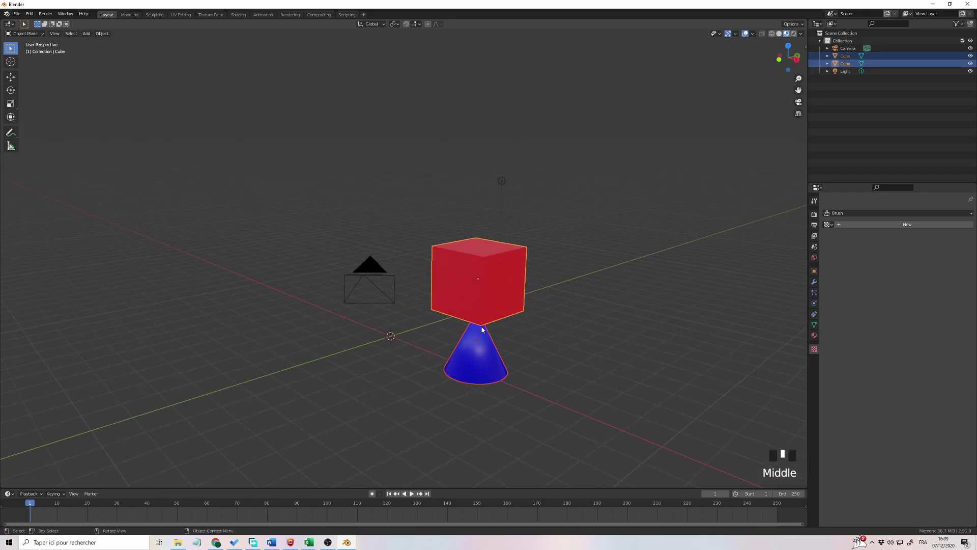
{"action": "double_click", "coordinate": [475, 367]}
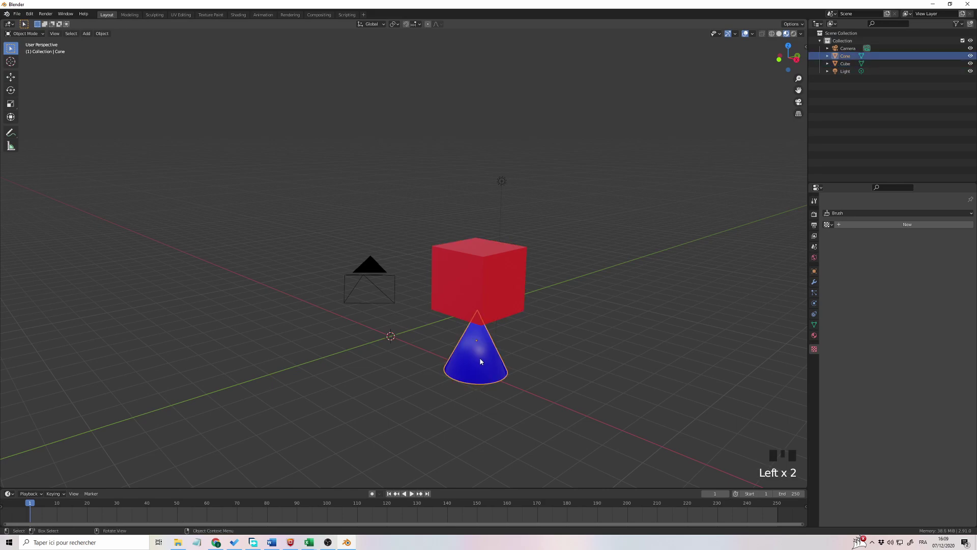
{"action": "left_click", "coordinate": [465, 274], "text": "shift"}
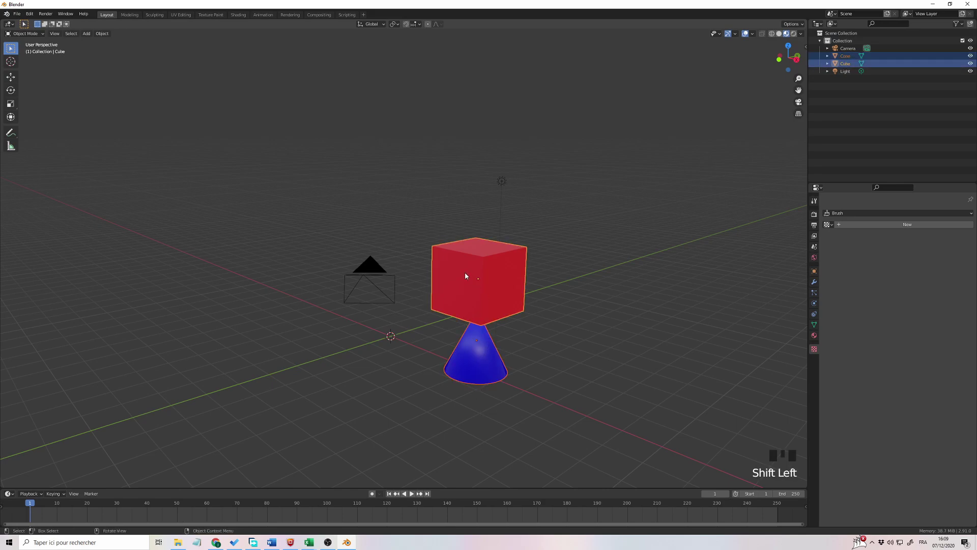
Box-select the cube and cone together and delete them both.
{"action": "left_click", "coordinate": [426, 389]}
{"action": "left_click_drag", "start_coordinate": [426, 213], "coordinate": [479, 398]}
{"action": "key", "text": "Delete"}
{"action": "middle_click_drag", "start_coordinate": [478, 391], "coordinate": [404, 385]}
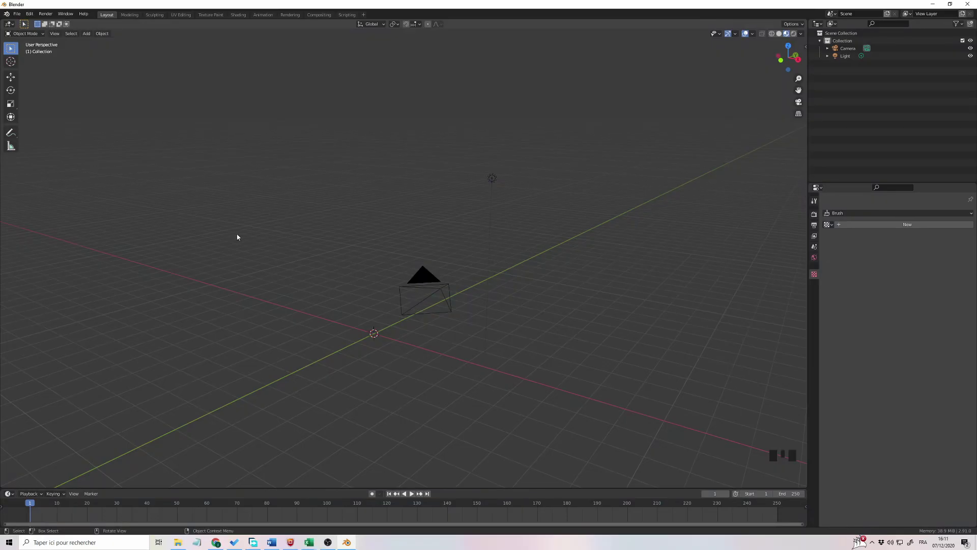
Start an Append from Mercedes C63-AMG-ReadyV2.blend in the Models favourite, under SuperCars Package and Mercedes C63-AMG C.JYB.
{"action": "left_click", "coordinate": [16, 14]}
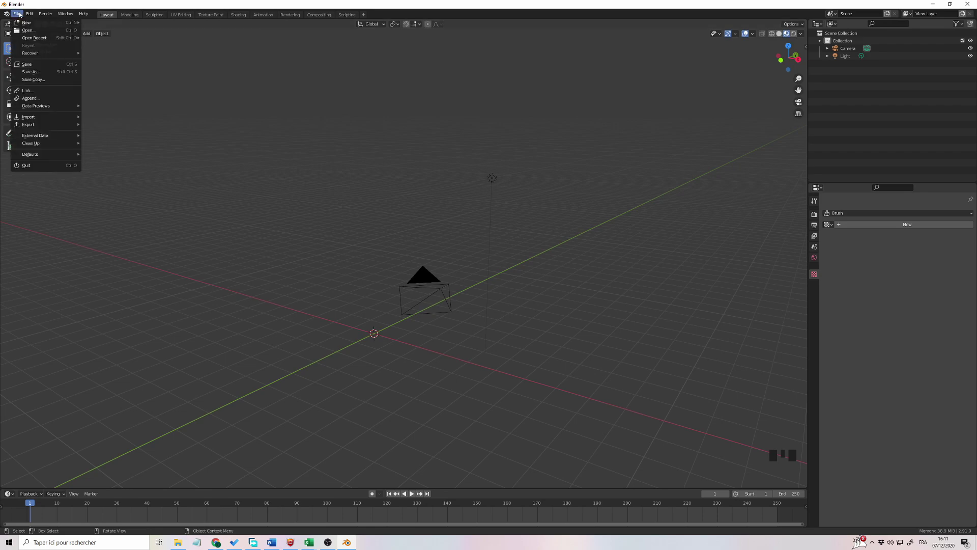
{"action": "left_click", "coordinate": [31, 98]}
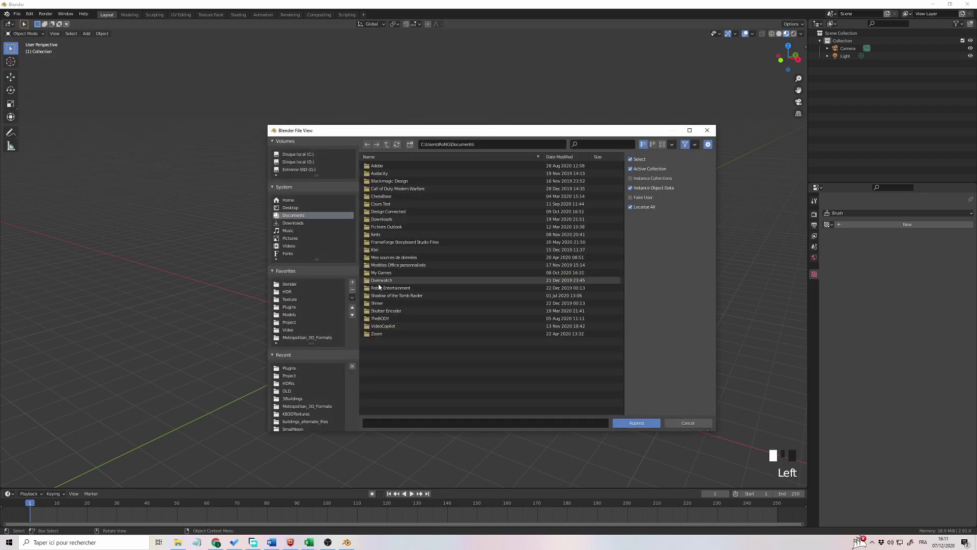
{"action": "left_click", "coordinate": [289, 314]}
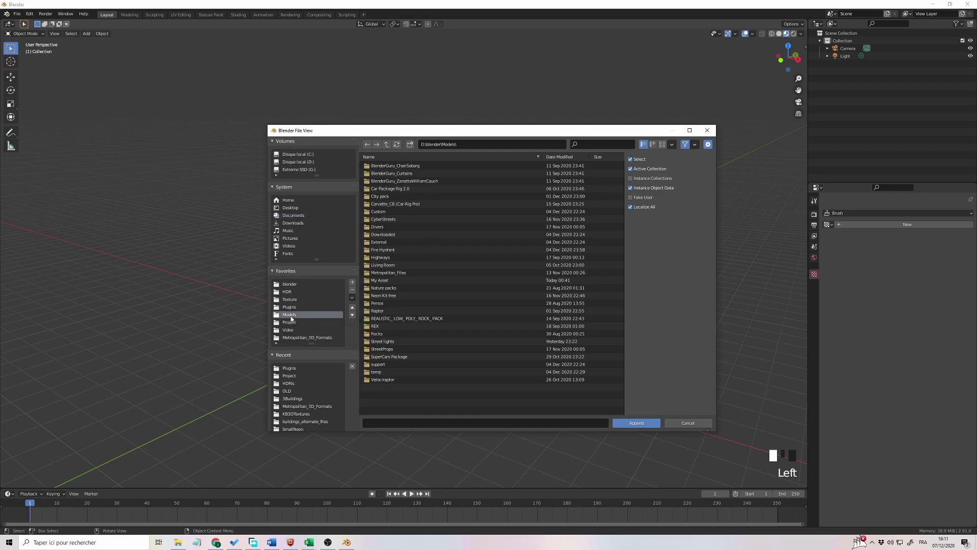
{"action": "double_click", "coordinate": [399, 357]}
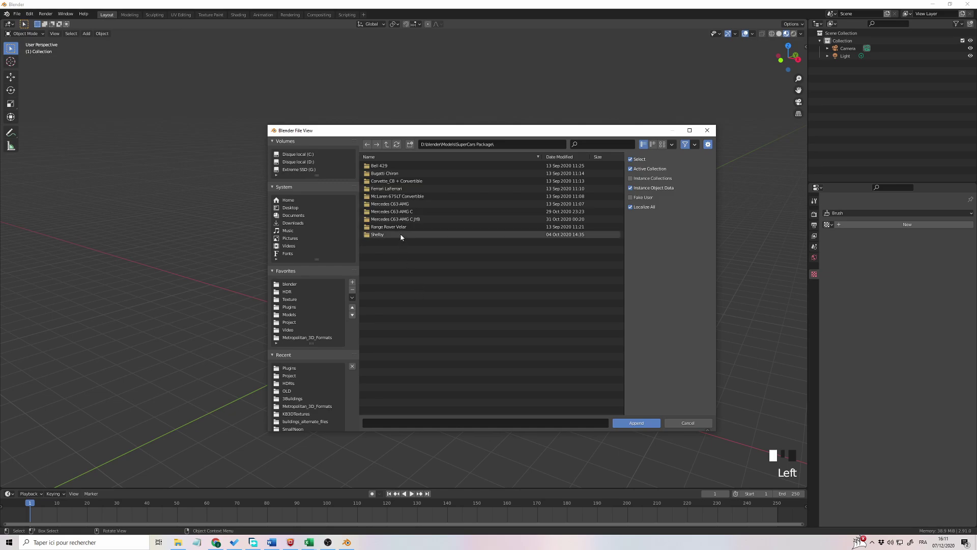
{"action": "double_click", "coordinate": [402, 218]}
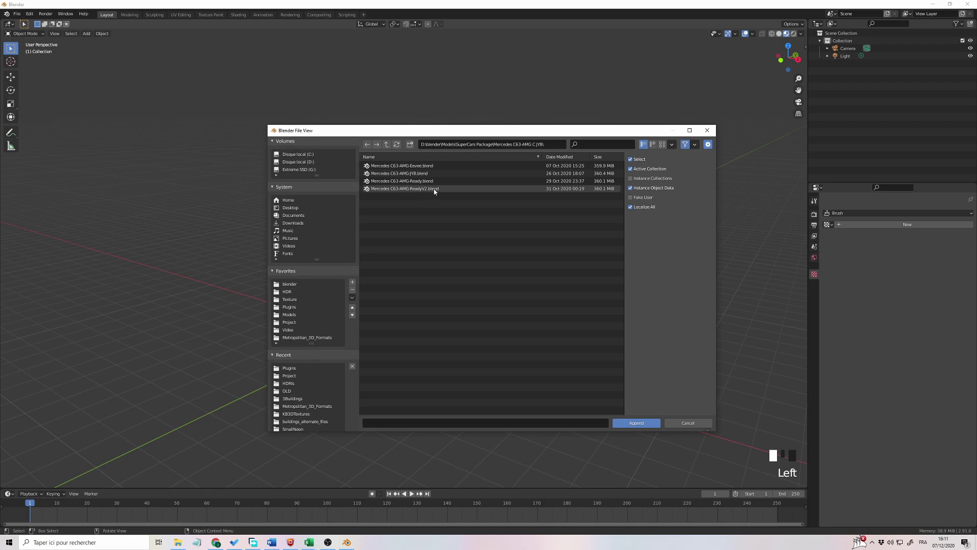
{"action": "left_click", "coordinate": [399, 190]}
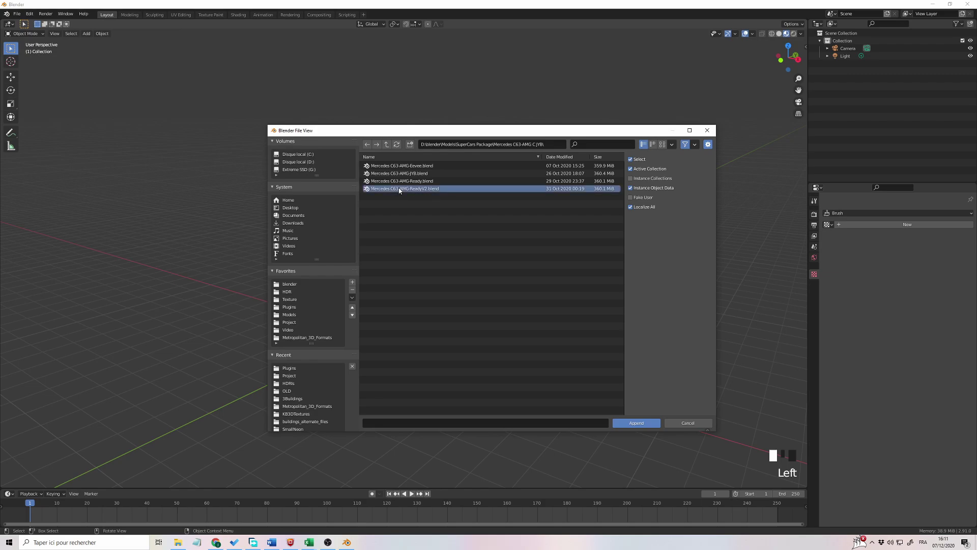
{"action": "left_click", "coordinate": [629, 425]}
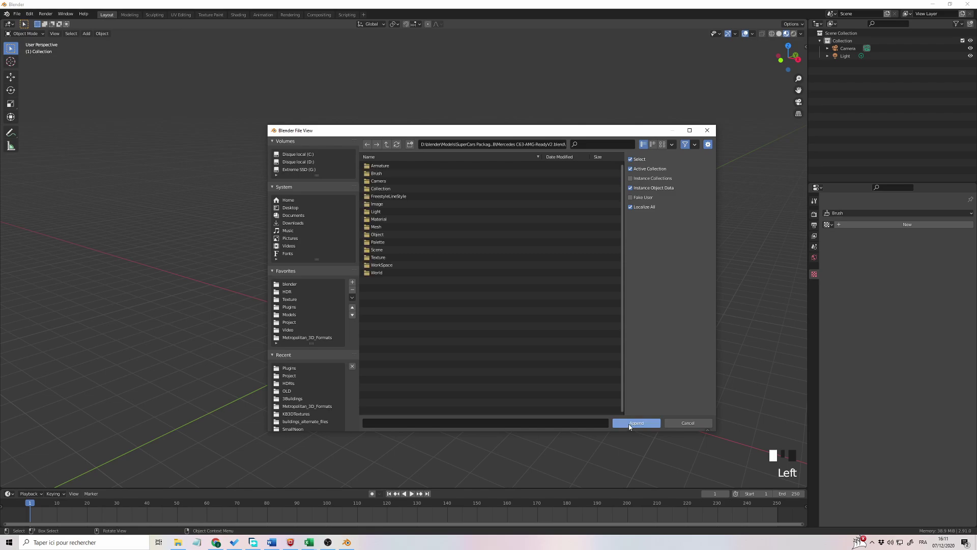
Append every object from the car file's Object category to the scene.
{"action": "left_click", "coordinate": [378, 236]}
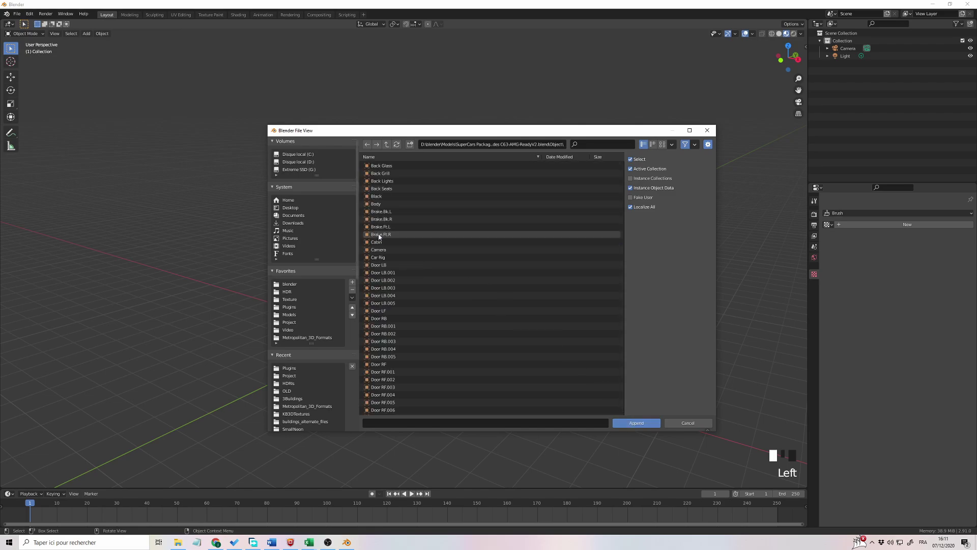
{"action": "left_click", "coordinate": [480, 236]}
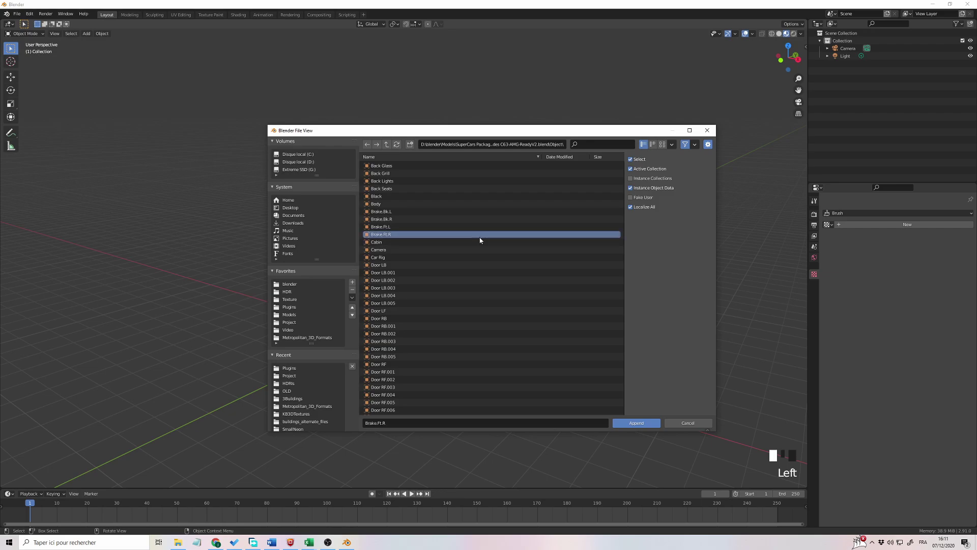
{"action": "key", "text": "a"}
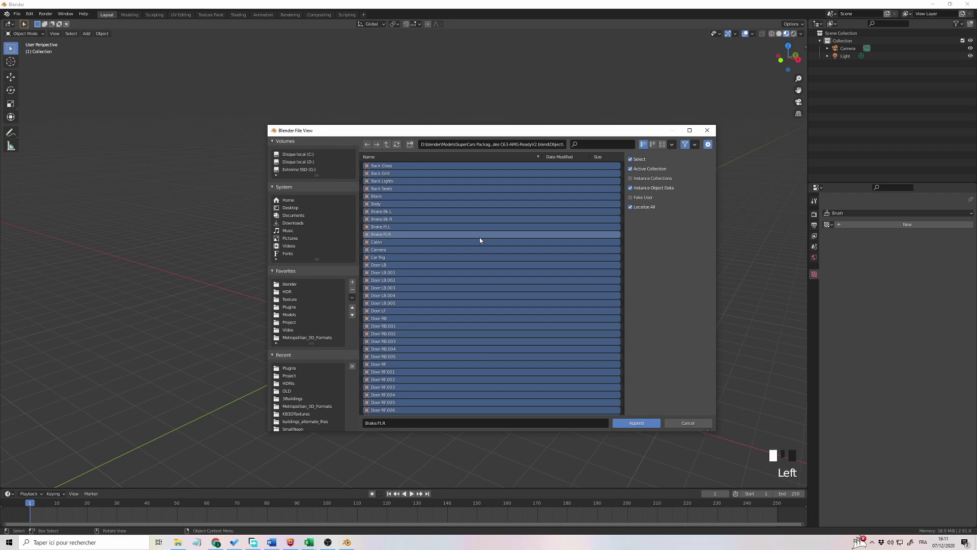
{"action": "left_click", "coordinate": [643, 423]}
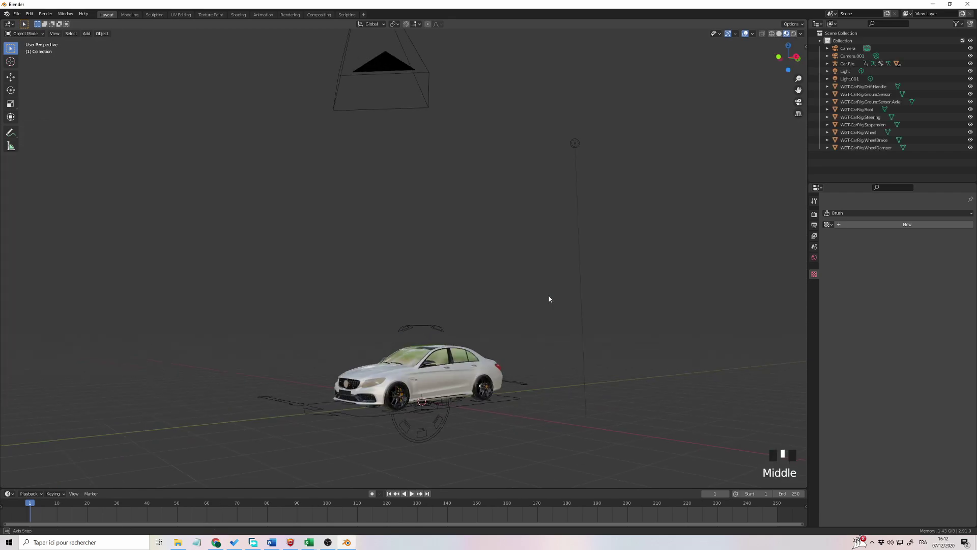
Hide all the WGT-CarRig objects, from DriftHandle through WheelDamper.
{"action": "middle_click_drag", "start_coordinate": [548, 296], "coordinate": [479, 230]}
{"action": "scroll", "coordinate": [595, 350], "scroll_direction": "up", "scroll_amount": 3}
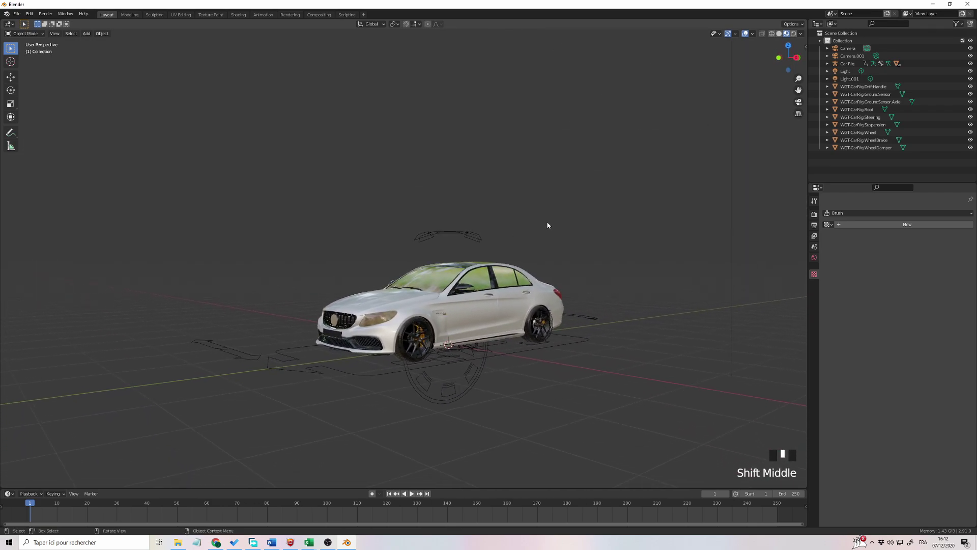
{"action": "middle_click_drag", "start_coordinate": [559, 220], "coordinate": [526, 266]}
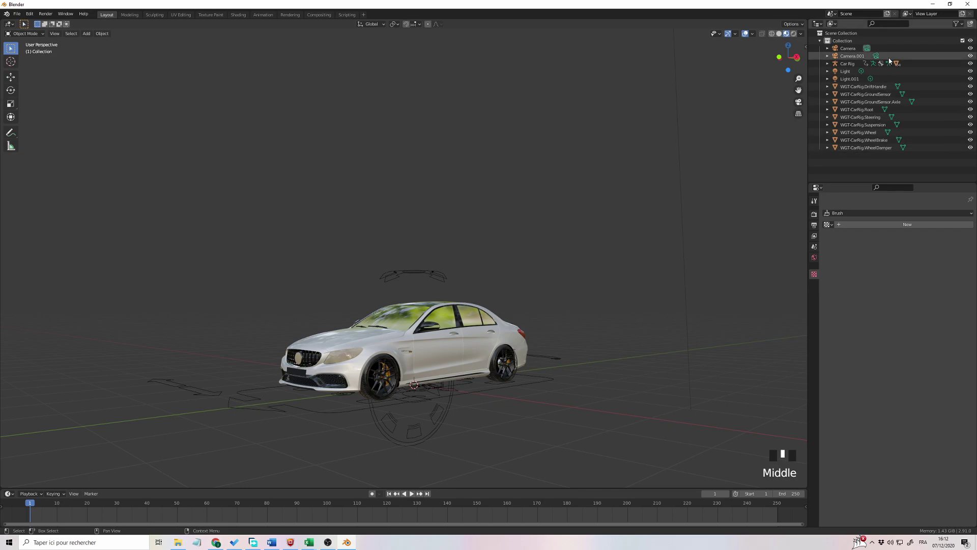
{"action": "left_click", "coordinate": [869, 148]}
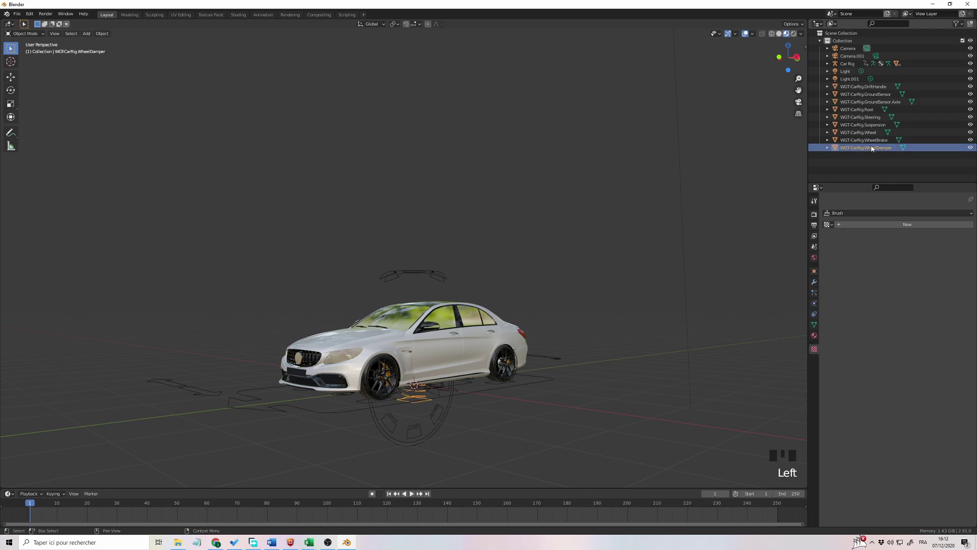
{"action": "left_click", "coordinate": [862, 88], "text": "shift"}
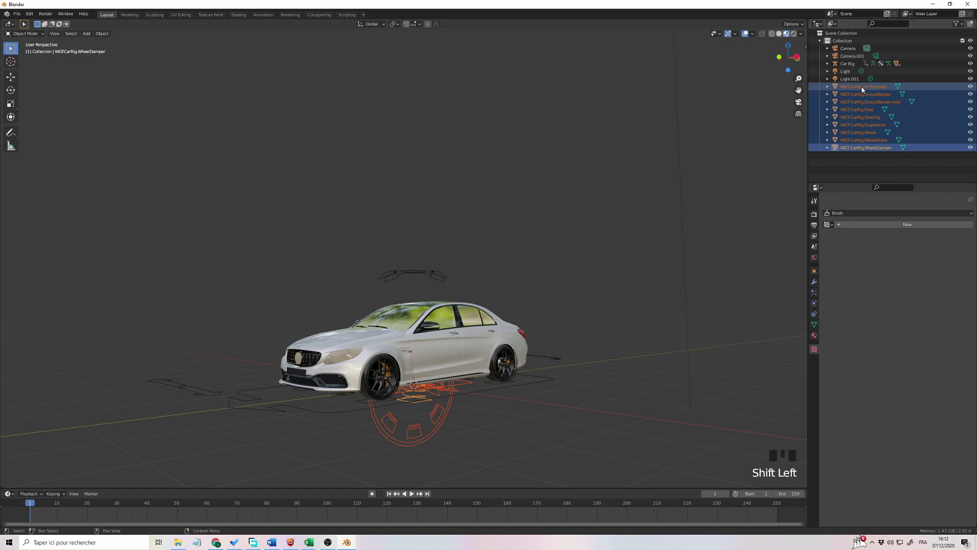
{"action": "key", "text": "h"}
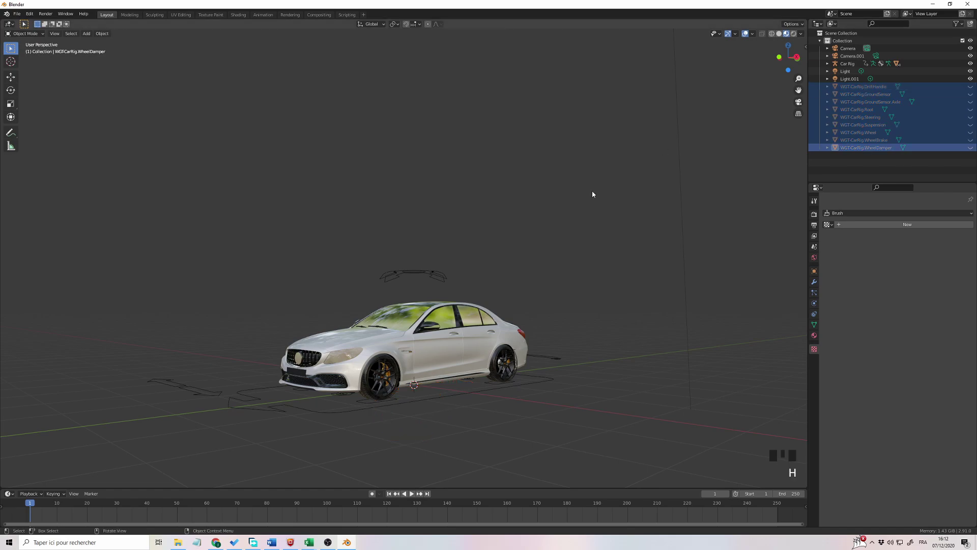
Delete the appended duplicate camera, Camera.001, from the scene.
{"action": "middle_click_drag", "start_coordinate": [587, 194], "coordinate": [626, 214]}
{"action": "scroll", "coordinate": [550, 239], "scroll_direction": "down", "scroll_amount": 2}
{"action": "scroll", "coordinate": [551, 237], "scroll_direction": "down", "scroll_amount": 4}
{"action": "left_click", "coordinate": [612, 186]}
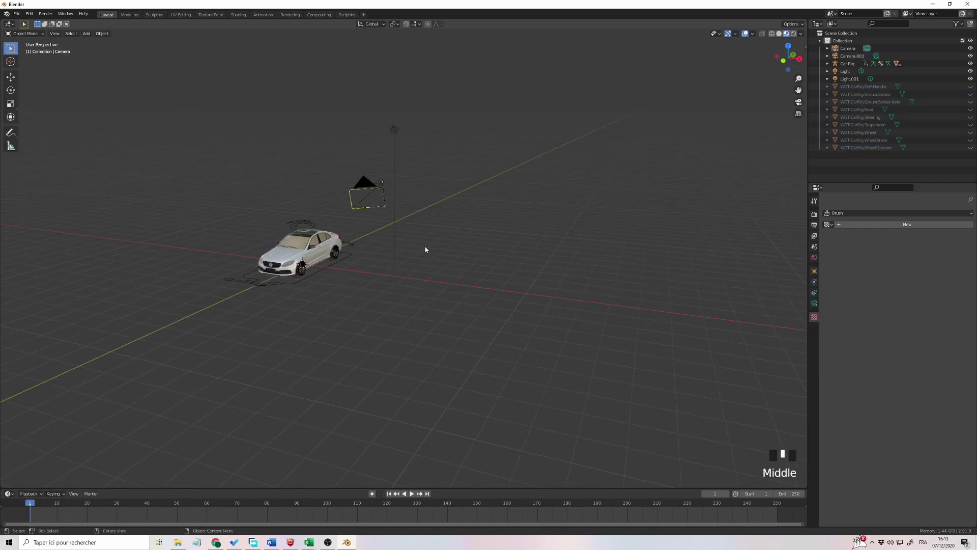
{"action": "left_click", "coordinate": [854, 58]}
{"action": "left_click", "coordinate": [849, 49]}
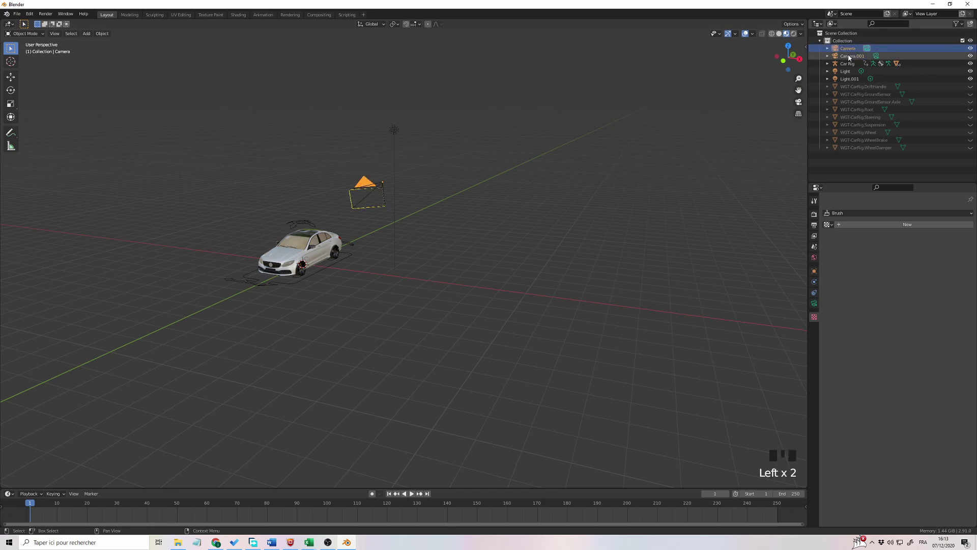
{"action": "left_click", "coordinate": [849, 57]}
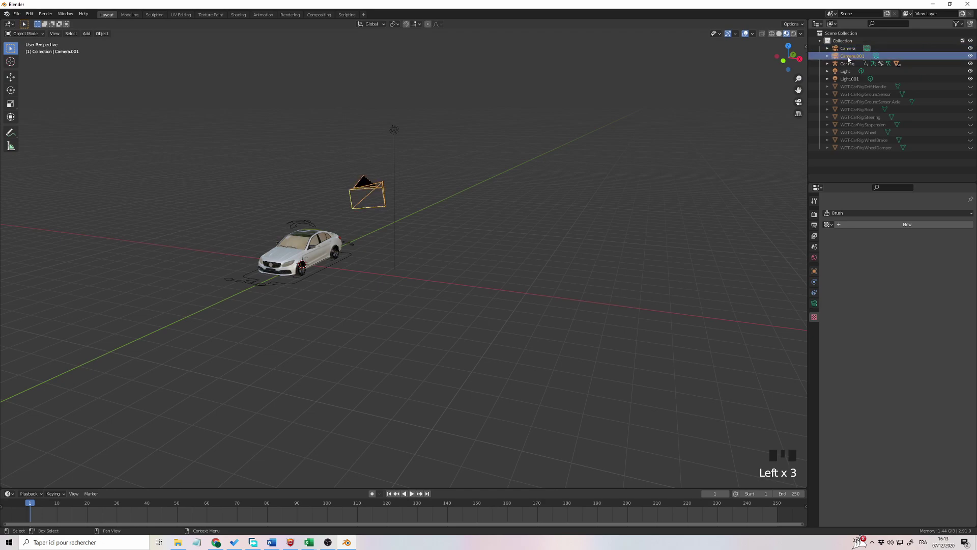
{"action": "key", "text": "Delete"}
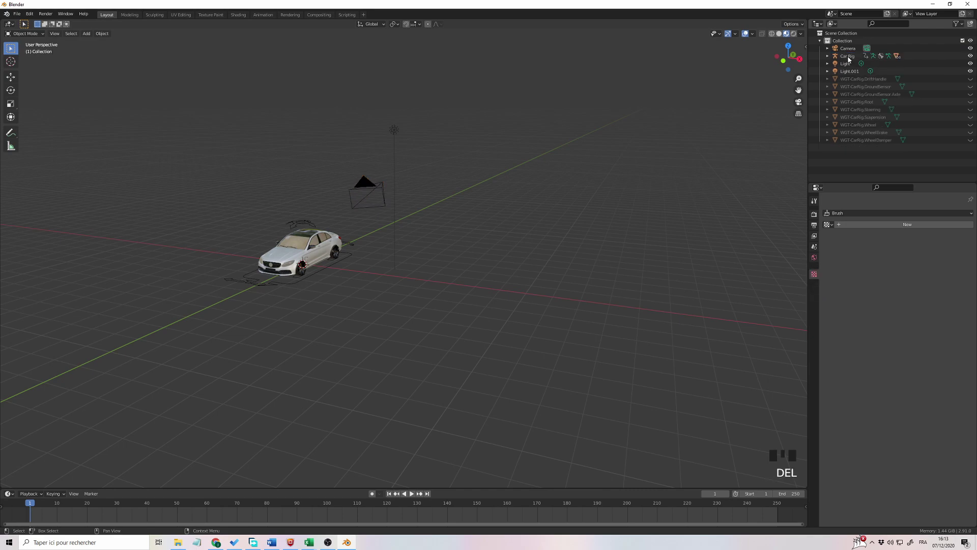
Select the scene's remaining camera and view it together with the car.
{"action": "left_click", "coordinate": [848, 48]}
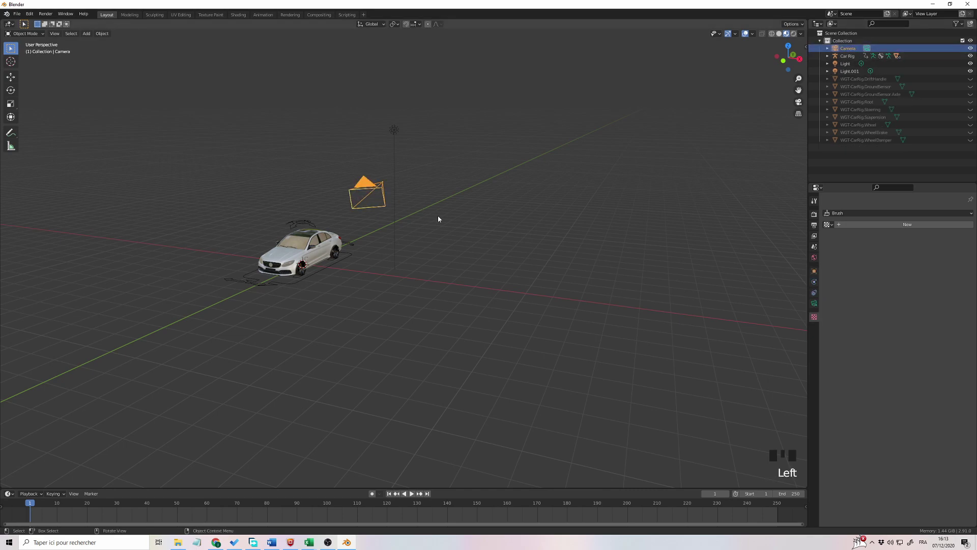
{"action": "middle_click_drag", "start_coordinate": [439, 217], "coordinate": [450, 232]}
{"action": "scroll", "coordinate": [458, 234], "scroll_direction": "up", "scroll_amount": 3}
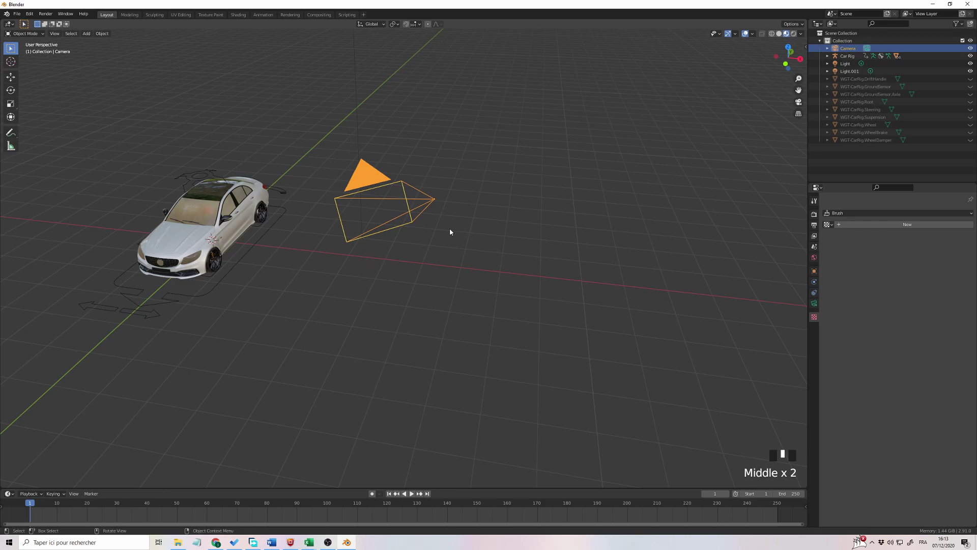
{"action": "middle_click_drag", "start_coordinate": [460, 224], "coordinate": [550, 208]}
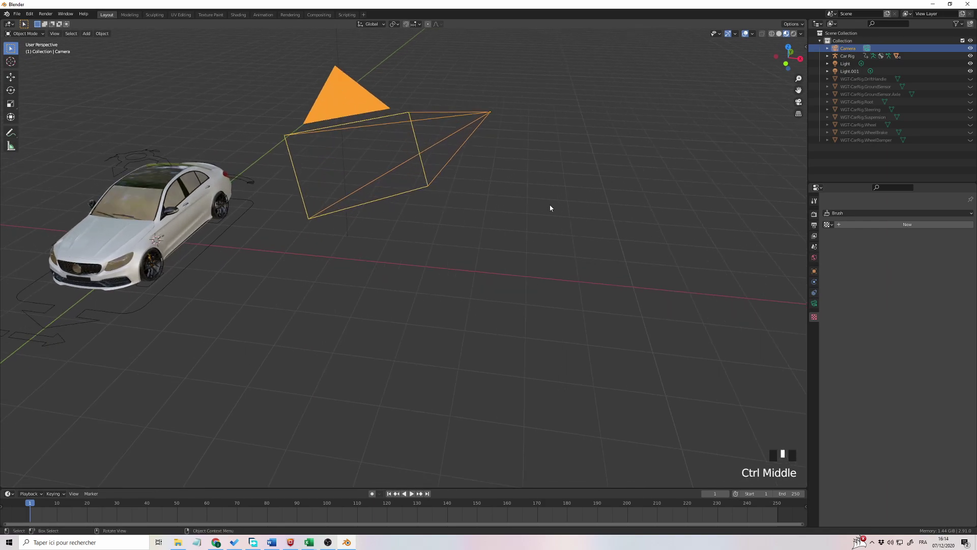
{"action": "scroll", "coordinate": [532, 210], "scroll_direction": "down", "scroll_amount": 7}
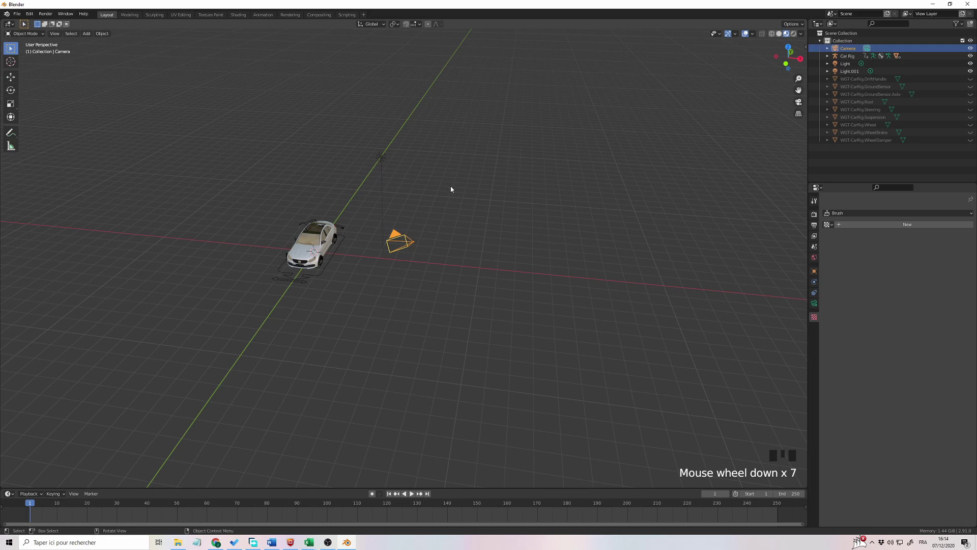
Examine how the camera frames the car by switching between the camera view and the free perspective view.
{"action": "scroll", "coordinate": [393, 227], "scroll_direction": "up", "scroll_amount": 4}
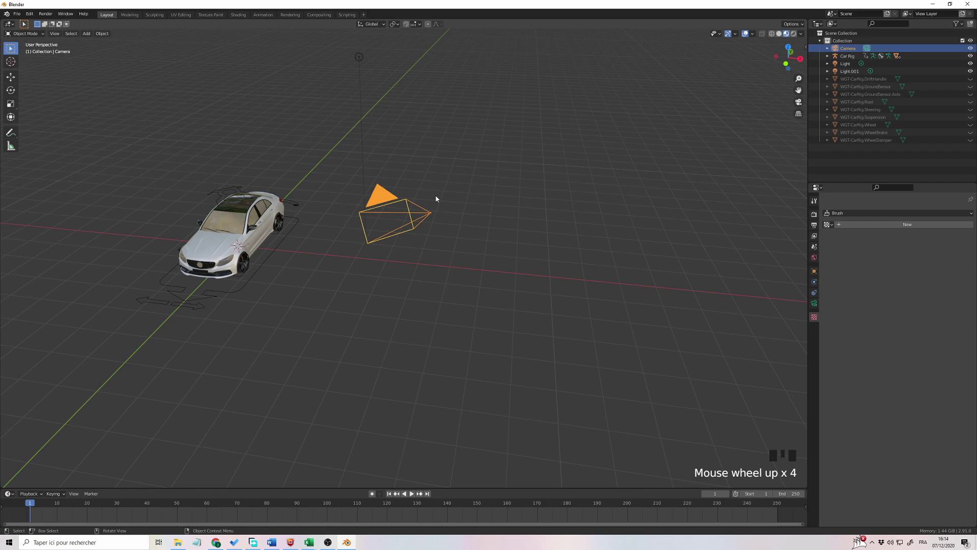
{"action": "key", "text": "KP_0"}
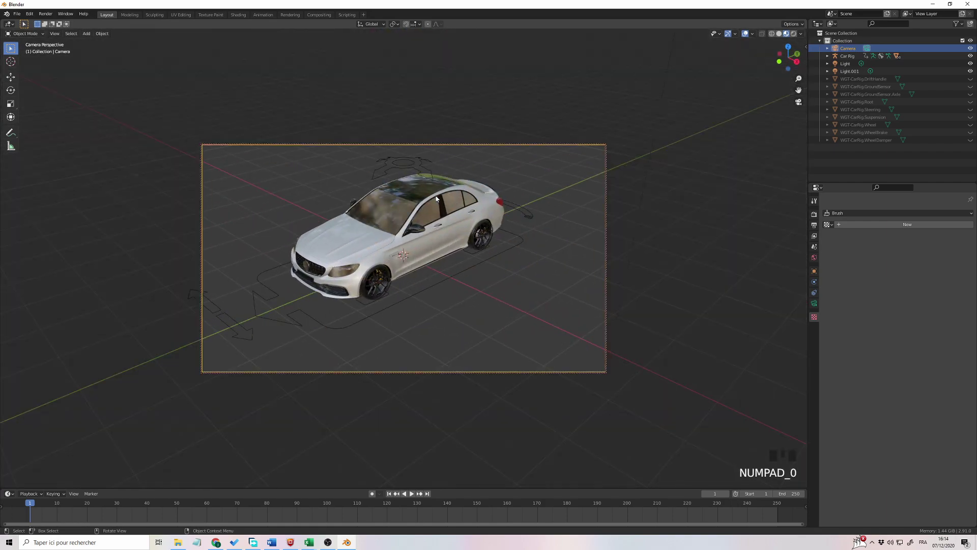
{"action": "key", "text": "KP_0"}
{"action": "key", "text": "KP_0"}
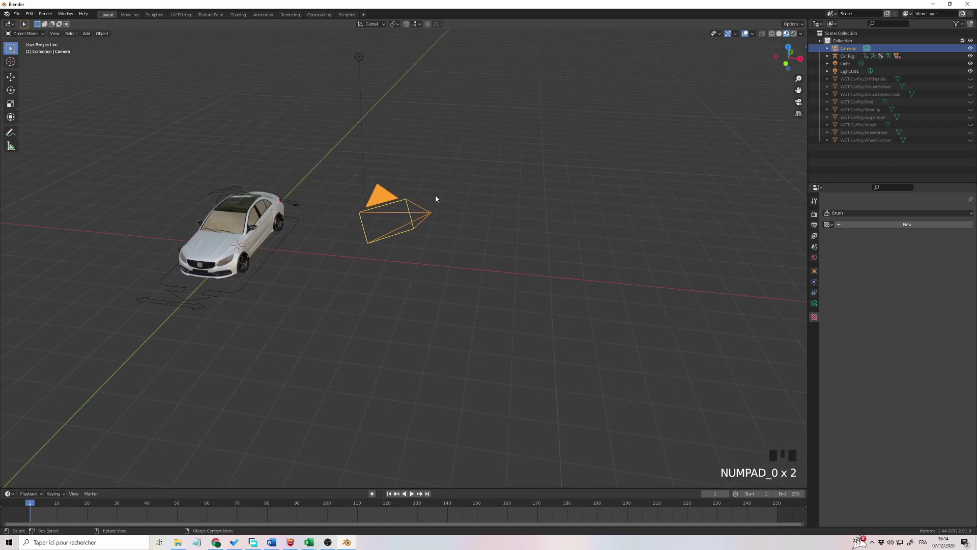
{"action": "left_click", "coordinate": [45, 14]}
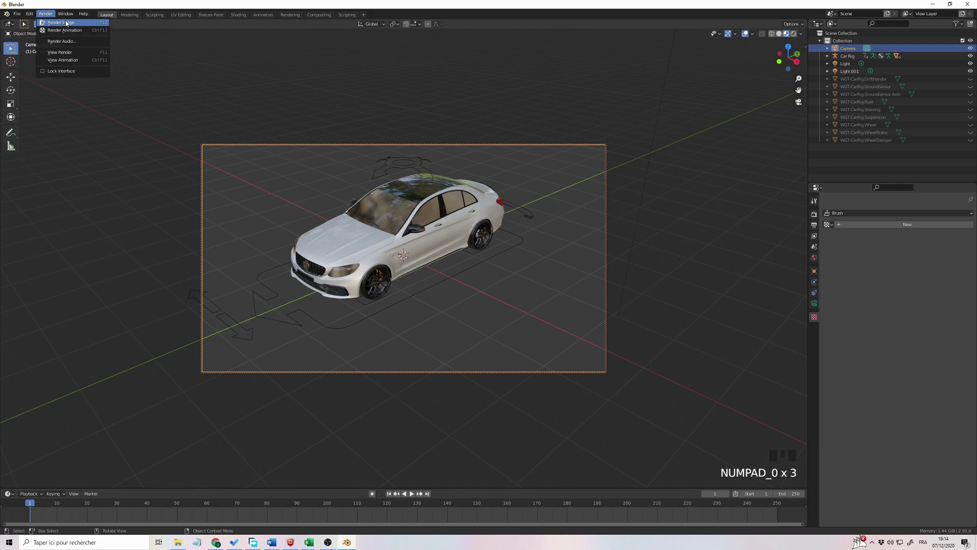
{"action": "left_click", "coordinate": [278, 58]}
{"action": "left_click", "coordinate": [280, 199]}
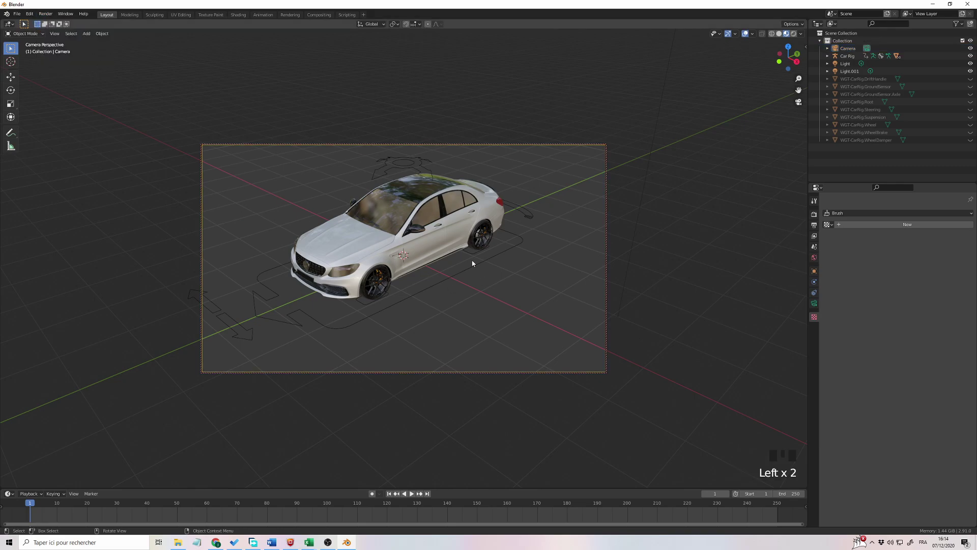
{"action": "key", "text": "KP_0"}
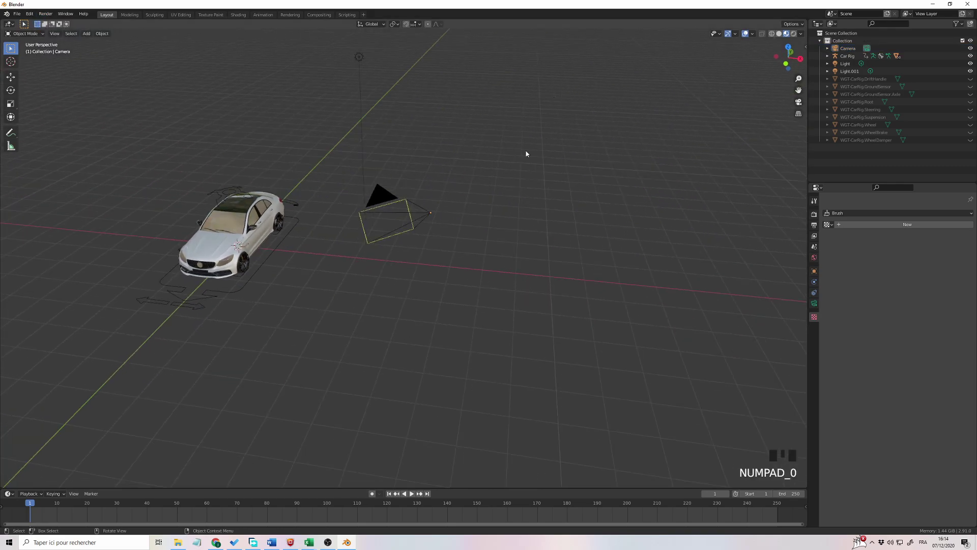
{"action": "key", "text": "KP_0"}
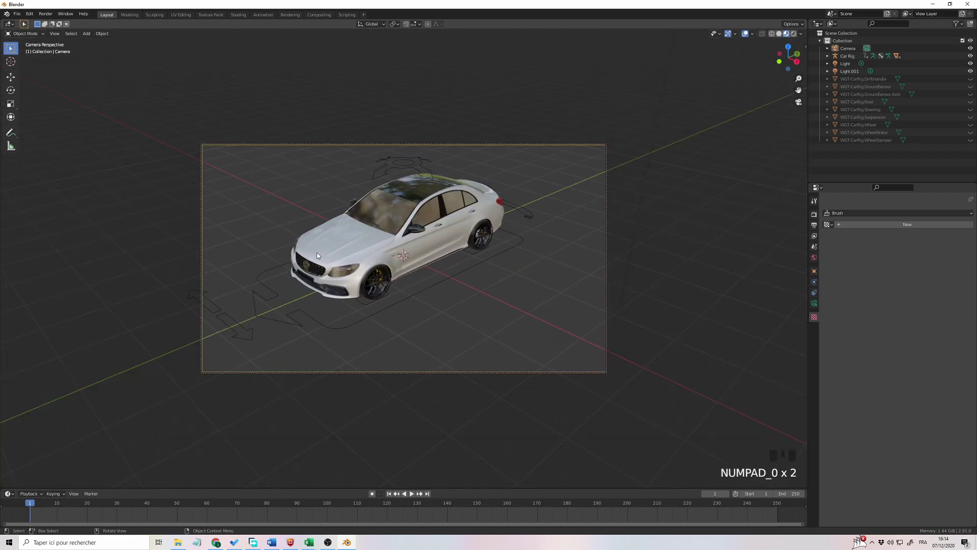
{"action": "key", "text": "KP_0"}
Set up a low three-quarter front view of the car and align the camera to that view.
{"action": "middle_click_drag", "start_coordinate": [270, 238], "coordinate": [388, 242]}
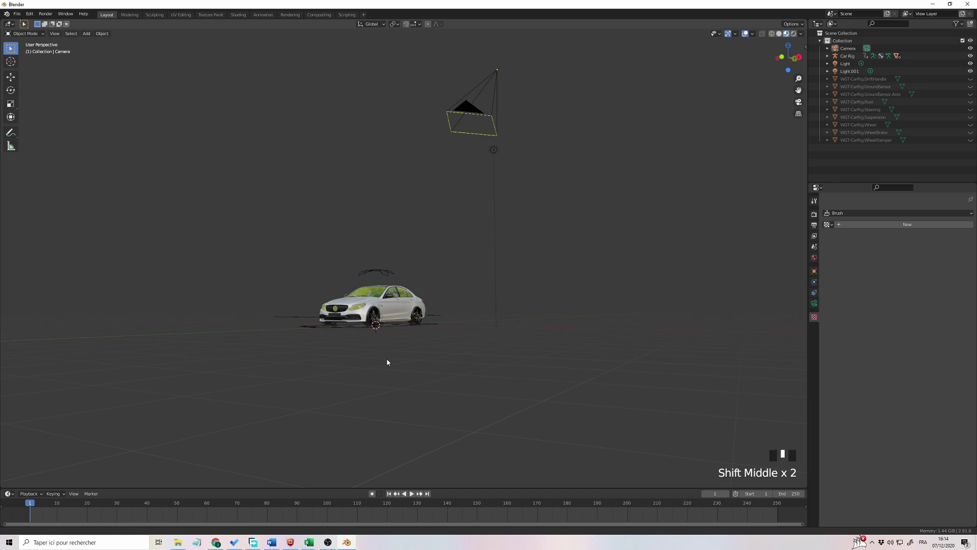
{"action": "middle_click_drag", "start_coordinate": [387, 359], "coordinate": [395, 210], "text": "ctrl"}
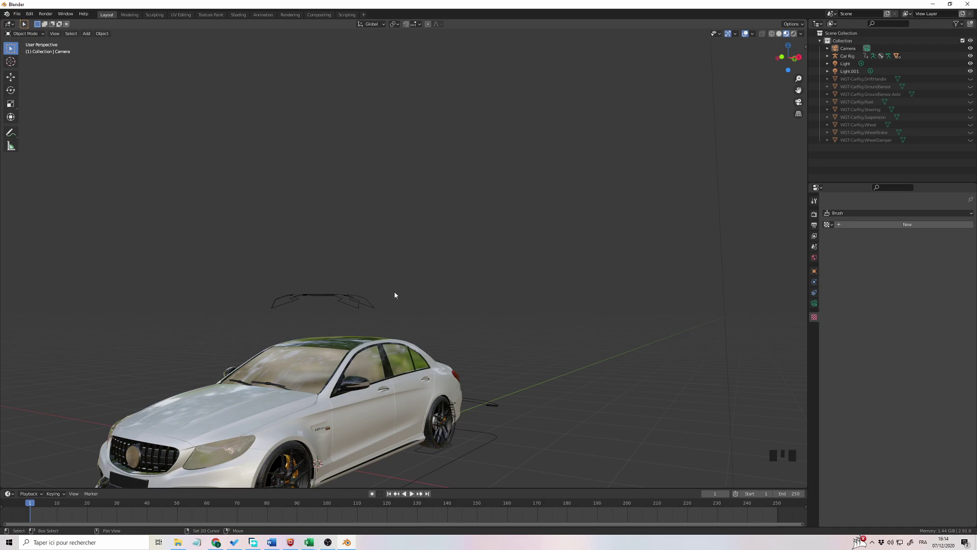
{"action": "middle_click_drag", "start_coordinate": [382, 312], "coordinate": [466, 143], "text": "shift"}
{"action": "middle_click_drag", "start_coordinate": [398, 268], "coordinate": [500, 126], "text": "shift"}
{"action": "middle_click_drag", "start_coordinate": [400, 242], "coordinate": [479, 123], "text": "shift"}
{"action": "middle_click_drag", "start_coordinate": [431, 233], "coordinate": [450, 183], "text": "shift"}
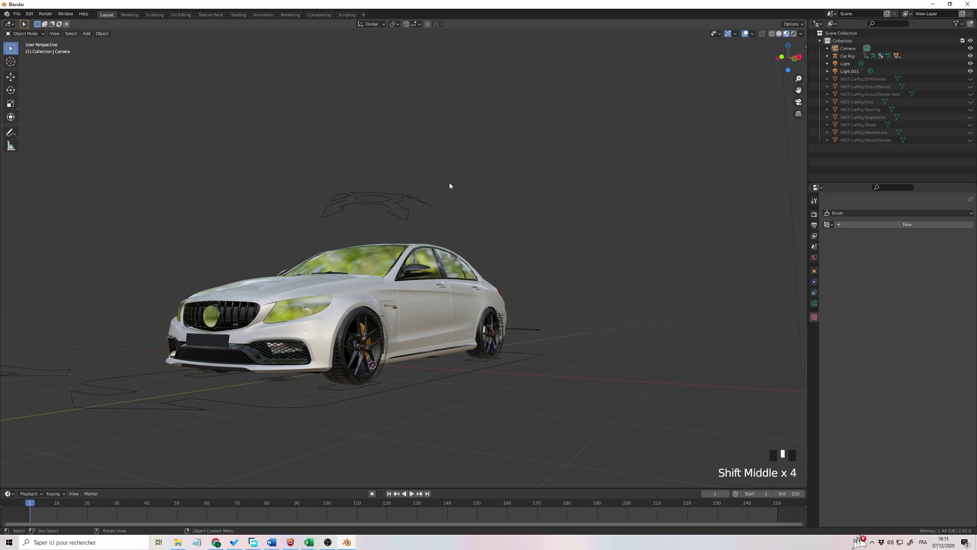
{"action": "key", "text": "ctrl"}
{"action": "key", "text": "ctrl+alt+KP_0"}
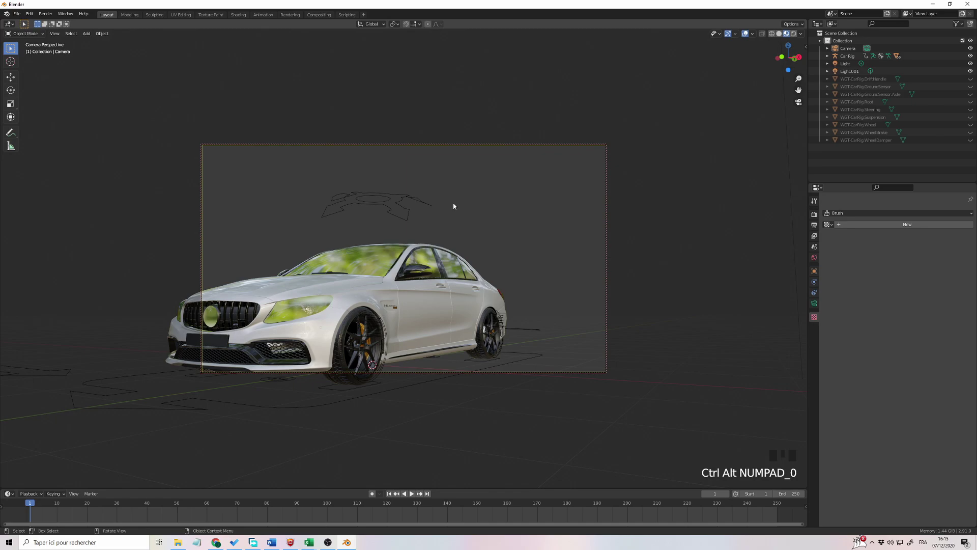
{"action": "middle_click_drag", "start_coordinate": [454, 206], "coordinate": [580, 181]}
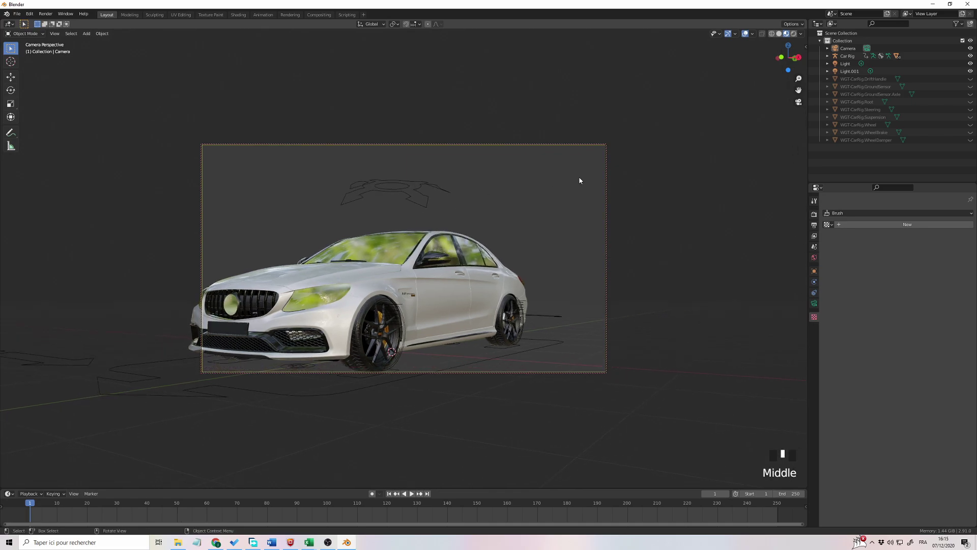
Turn off the Camera to View lock so the camera no longer follows viewport navigation.
{"action": "key", "text": "b"}
{"action": "key", "text": "Escape"}
{"action": "key", "text": "n"}
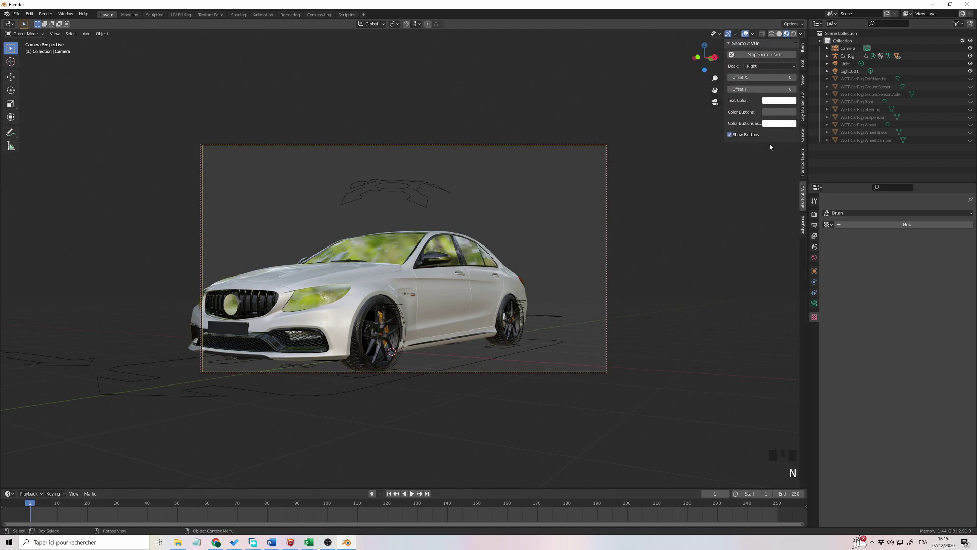
{"action": "left_click", "coordinate": [802, 81]}
{"action": "left_click", "coordinate": [761, 137]}
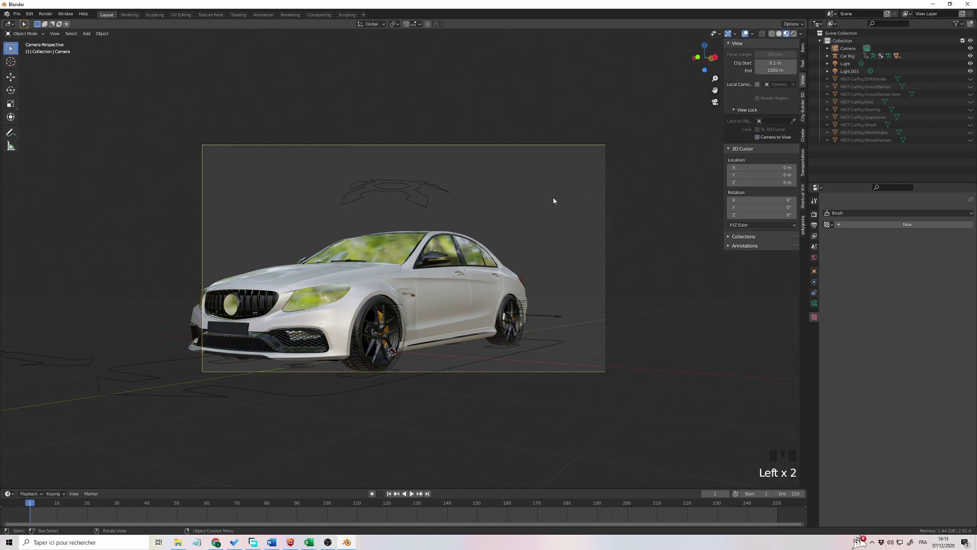
Check how orbiting, zooming and panning behave with the camera unlocked, and return to the camera view.
{"action": "middle_click_drag", "start_coordinate": [554, 201], "coordinate": [545, 218]}
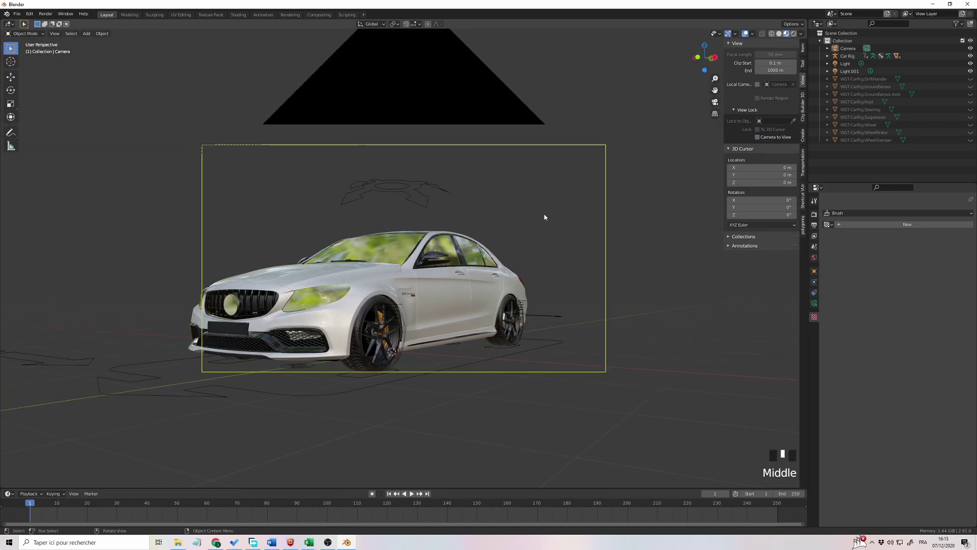
{"action": "scroll", "coordinate": [545, 218], "scroll_direction": "up", "scroll_amount": 2}
{"action": "scroll", "coordinate": [544, 218], "scroll_direction": "down", "scroll_amount": 1}
{"action": "key", "text": "KP_0"}
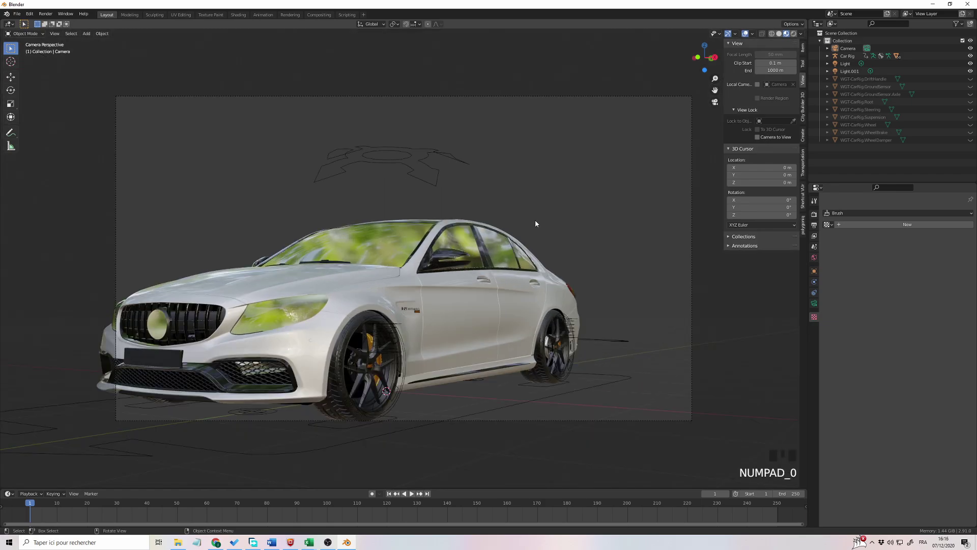
{"action": "middle_click_drag", "start_coordinate": [526, 212], "coordinate": [705, 226], "text": "shift"}
{"action": "middle_click_drag", "start_coordinate": [557, 231], "coordinate": [662, 226], "text": "shift"}
{"action": "mouse_move", "coordinate": [555, 229]}
{"action": "middle_mouse_down", "text": "shift"}
{"action": "mouse_move", "coordinate": [633, 223]}
{"action": "mouse_move", "coordinate": [412, 220]}
{"action": "mouse_move", "coordinate": [483, 224]}
{"action": "mouse_move", "coordinate": [519, 212]}
{"action": "middle_mouse_up", "text": "shift"}
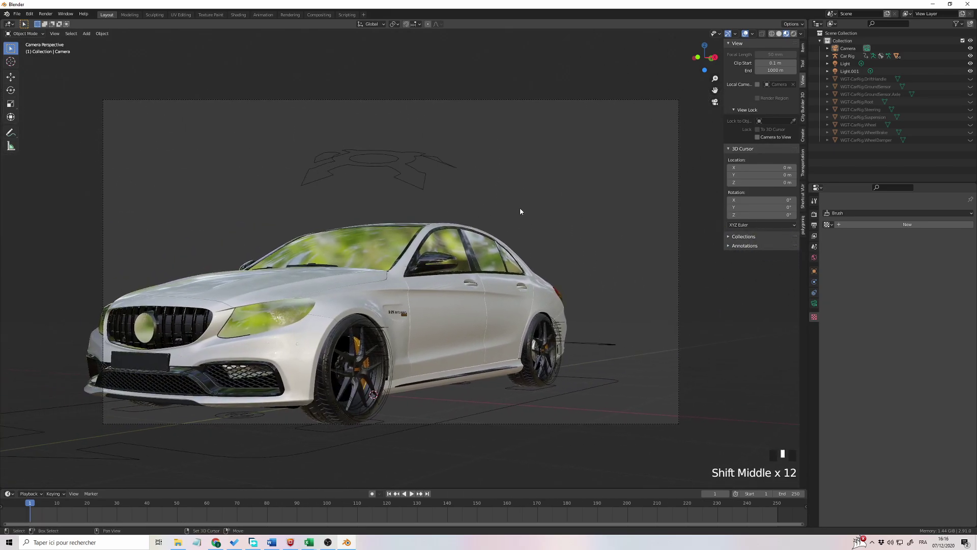
{"action": "key", "text": "KP_0"}
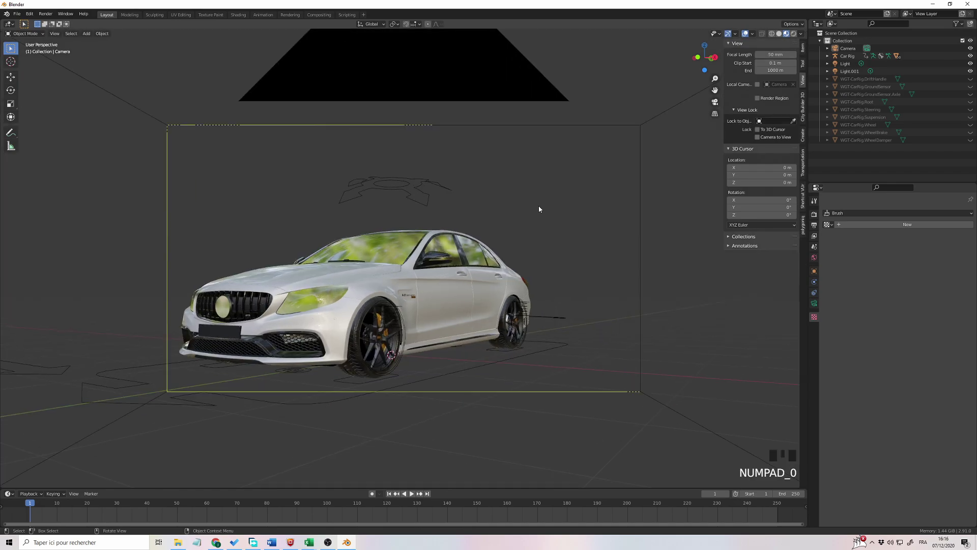
{"action": "key", "text": "KP_0"}
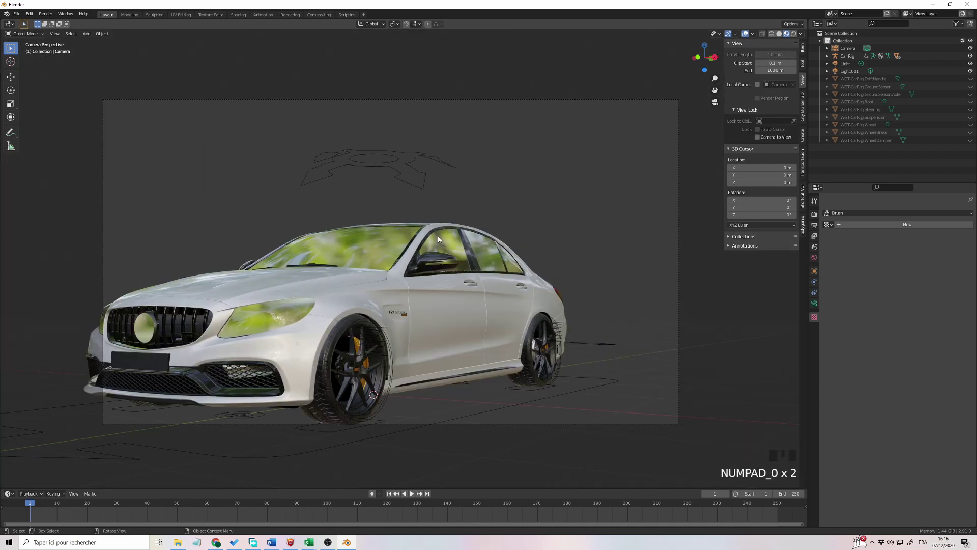
Turn on the Camera to View lock so the camera follows viewport navigation.
{"action": "key", "text": "n"}
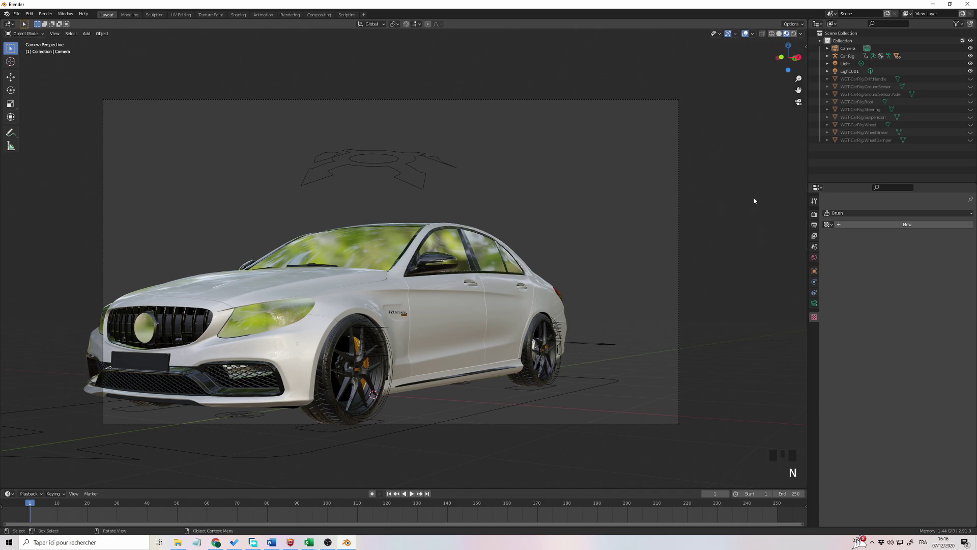
{"action": "key", "text": "n"}
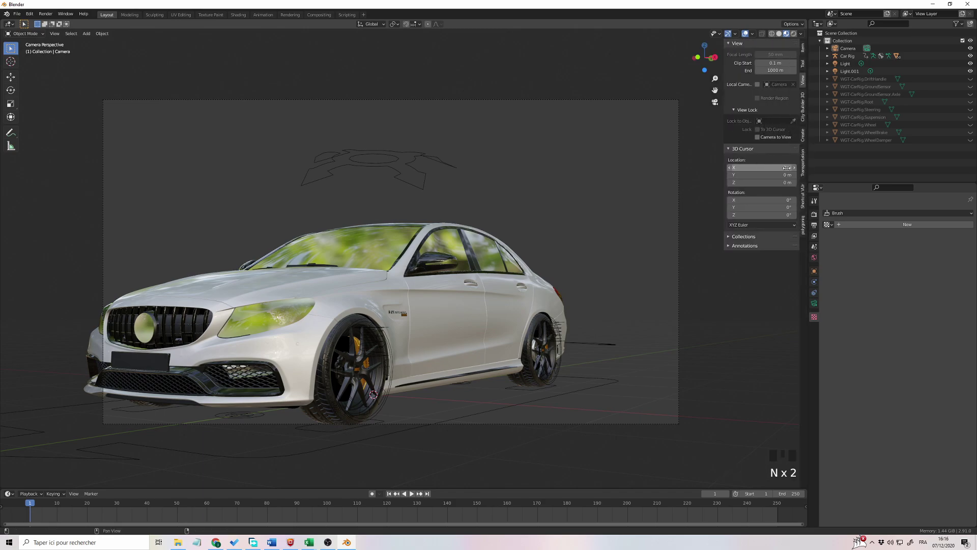
{"action": "left_click", "coordinate": [802, 64]}
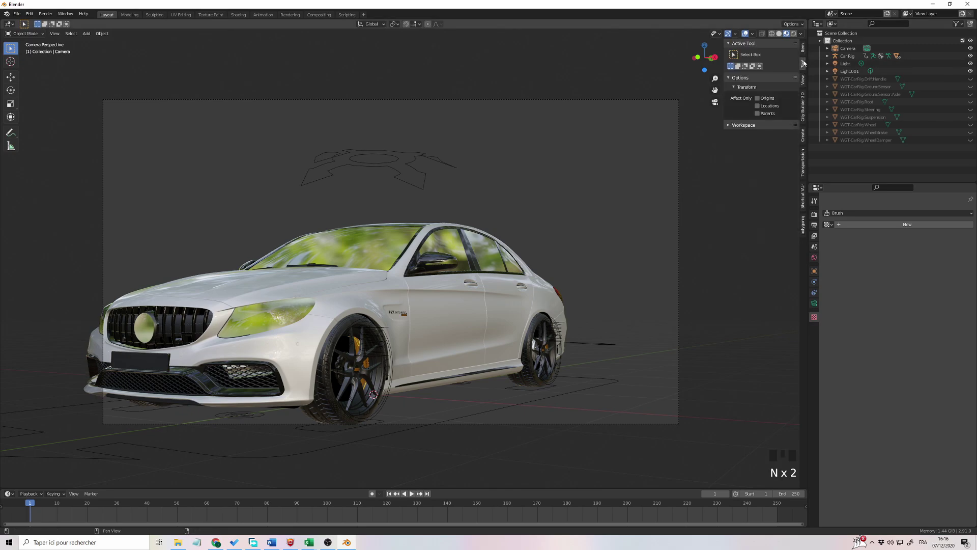
{"action": "left_click", "coordinate": [803, 81]}
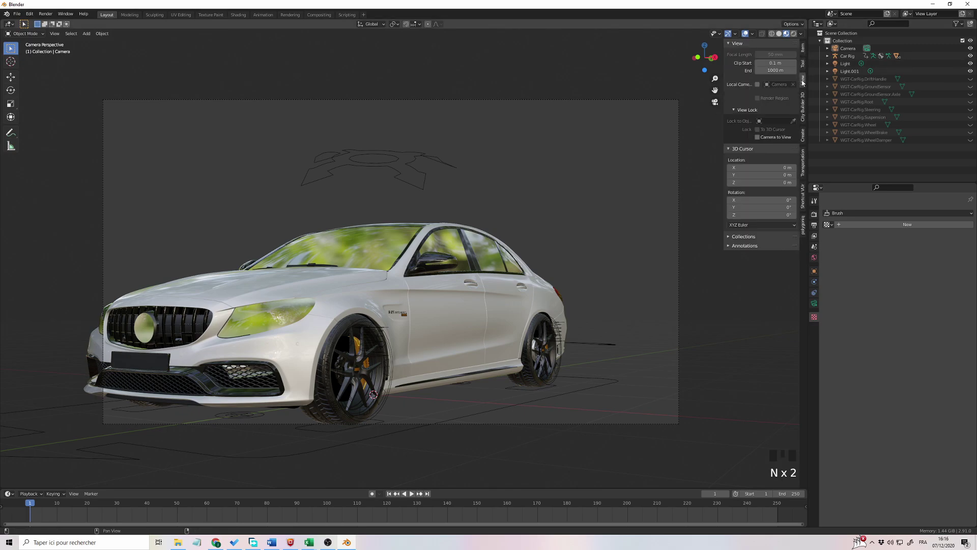
{"action": "left_click", "coordinate": [758, 137]}
Reposition the locked camera until the whole car sits inside the frame from a low front three-quarter angle.
{"action": "mouse_move", "coordinate": [383, 263]}
{"action": "middle_mouse_down"}
{"action": "mouse_move", "coordinate": [372, 266]}
{"action": "mouse_move", "coordinate": [394, 263]}
{"action": "mouse_move", "coordinate": [379, 263]}
{"action": "middle_mouse_up"}
{"action": "mouse_move", "coordinate": [476, 220]}
{"action": "middle_mouse_down"}
{"action": "mouse_move", "coordinate": [487, 217]}
{"action": "mouse_move", "coordinate": [464, 218]}
{"action": "mouse_move", "coordinate": [491, 219]}
{"action": "middle_mouse_up"}
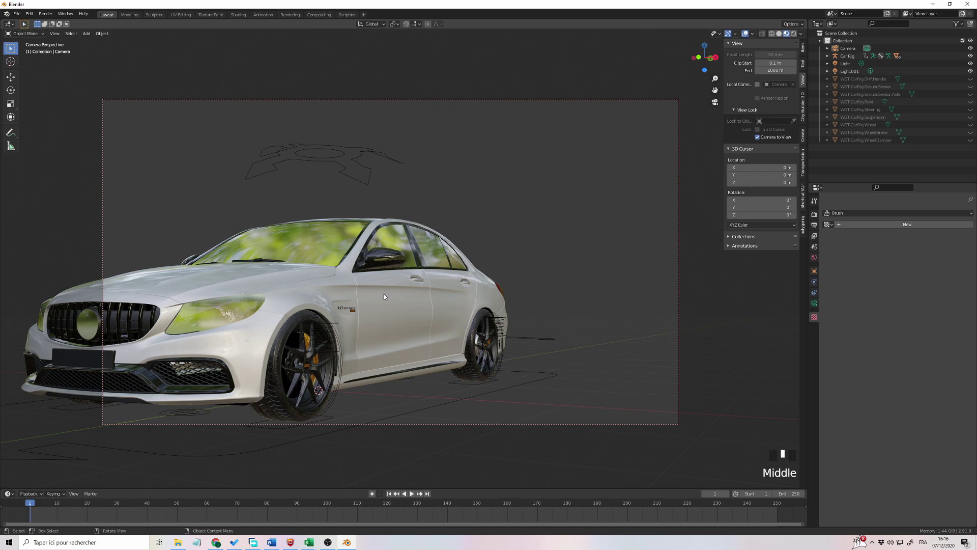
{"action": "middle_click_drag", "start_coordinate": [331, 310], "coordinate": [556, 305], "text": "shift"}
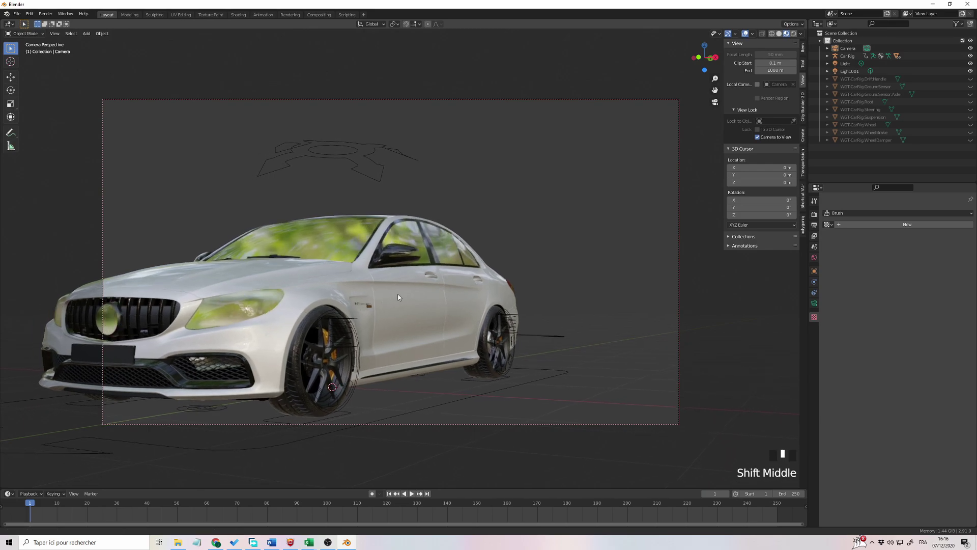
{"action": "middle_click_drag", "start_coordinate": [407, 301], "coordinate": [576, 289], "text": "shift"}
{"action": "middle_click_drag", "start_coordinate": [441, 318], "coordinate": [454, 200], "text": "shift"}
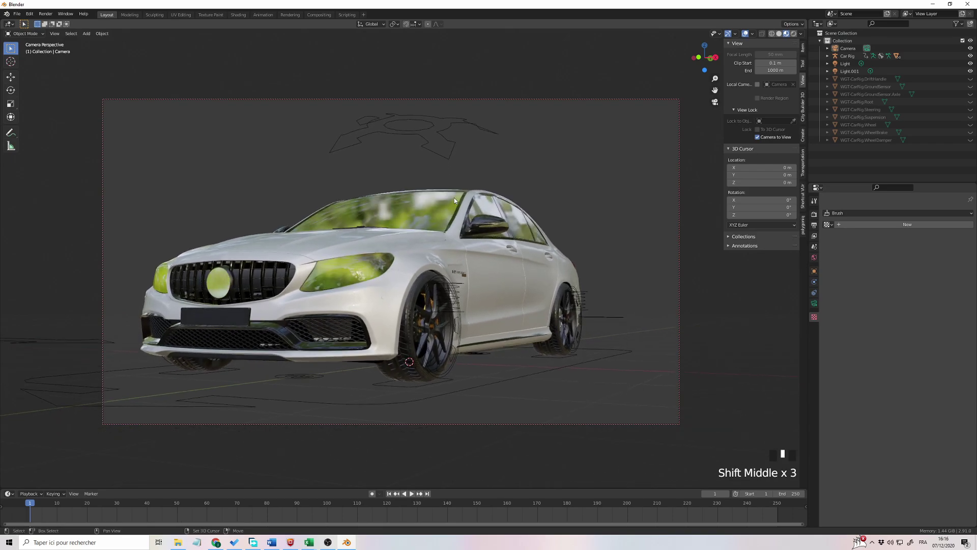
{"action": "middle_click_drag", "start_coordinate": [448, 279], "coordinate": [389, 260], "text": "shift"}
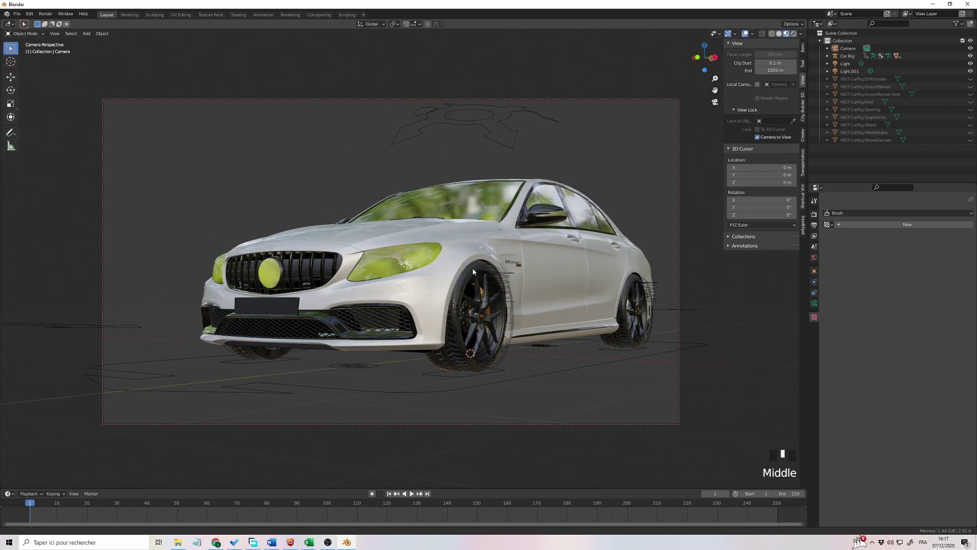
{"action": "middle_click_drag", "start_coordinate": [472, 268], "coordinate": [340, 270], "text": "shift"}
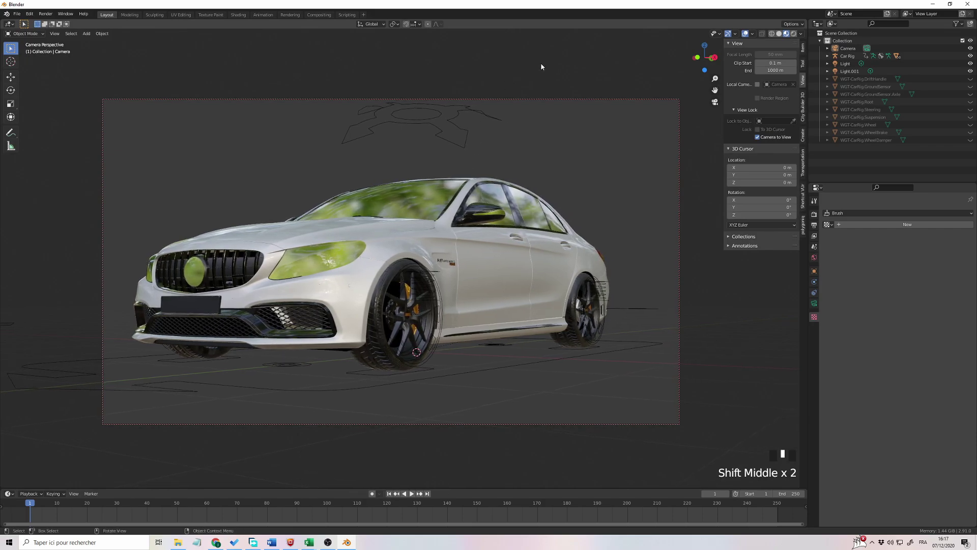
Leave the camera view and add a plane mesh beneath the car.
{"action": "key", "text": "KP_0"}
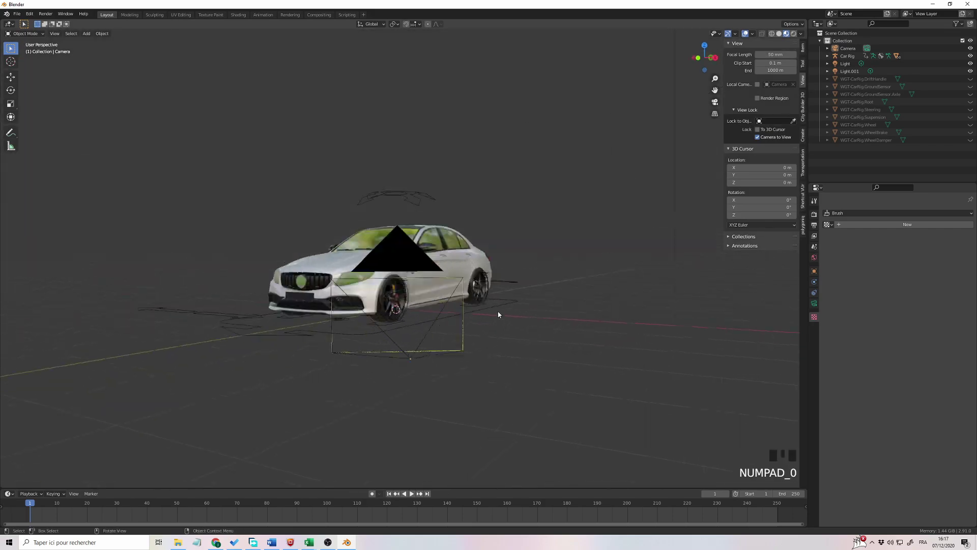
{"action": "key", "text": "KP_0"}
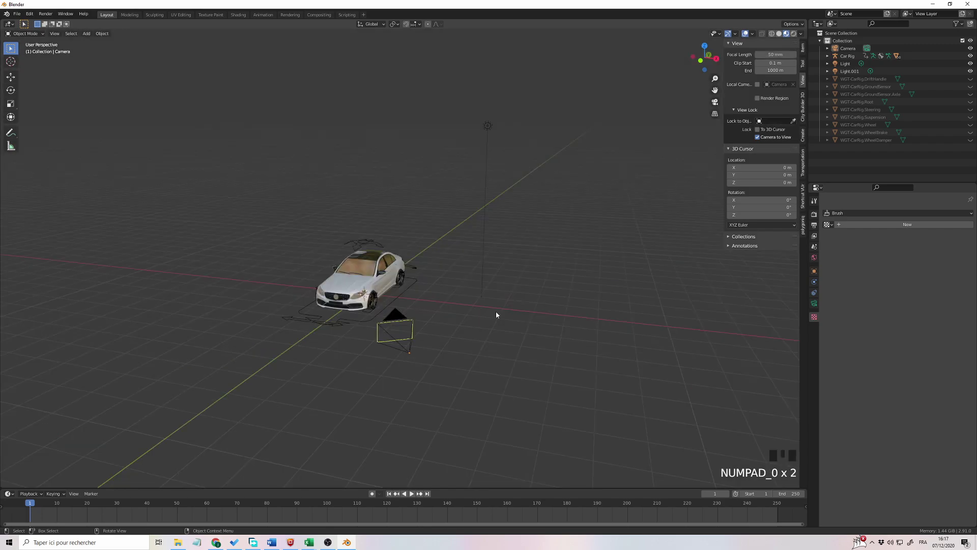
{"action": "middle_click_drag", "start_coordinate": [496, 314], "coordinate": [484, 327]}
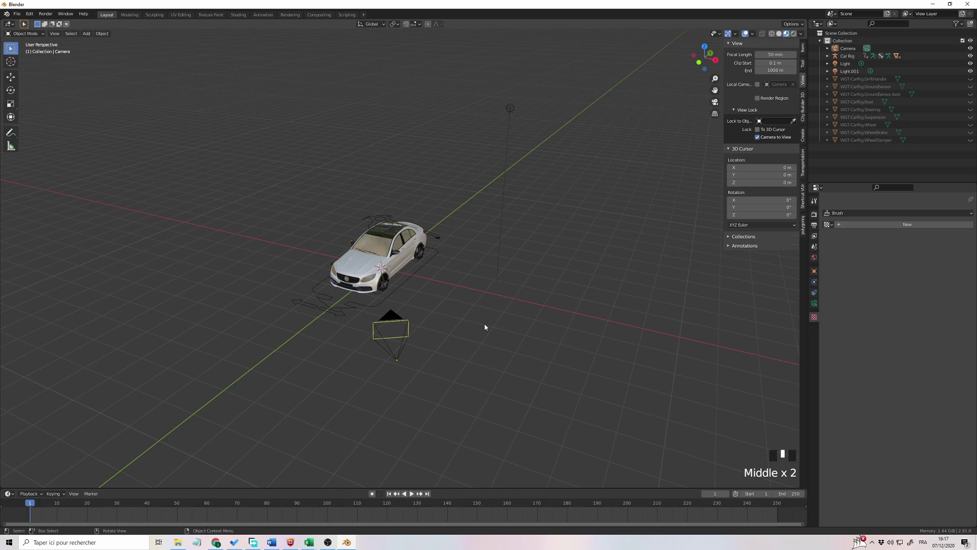
{"action": "key", "text": "shift+a"}
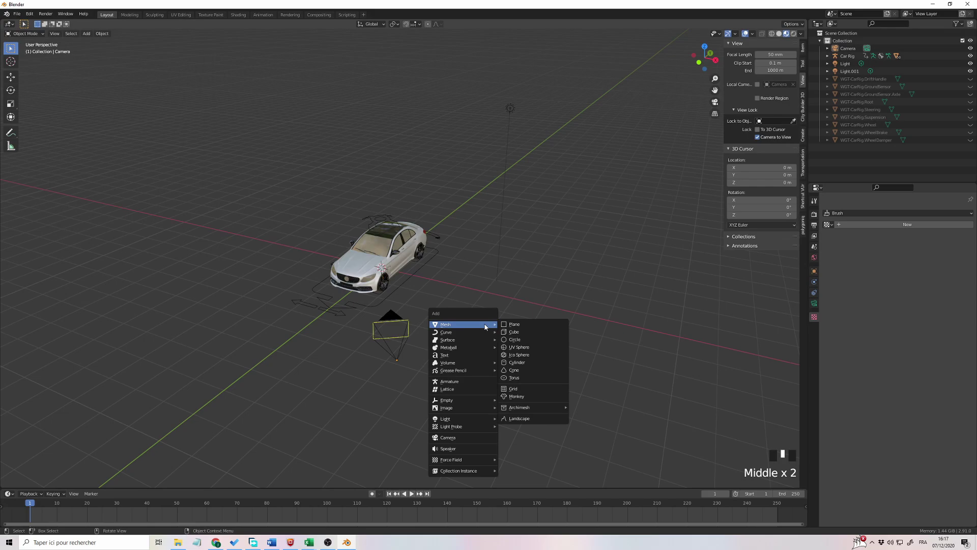
{"action": "left_click", "coordinate": [519, 325]}
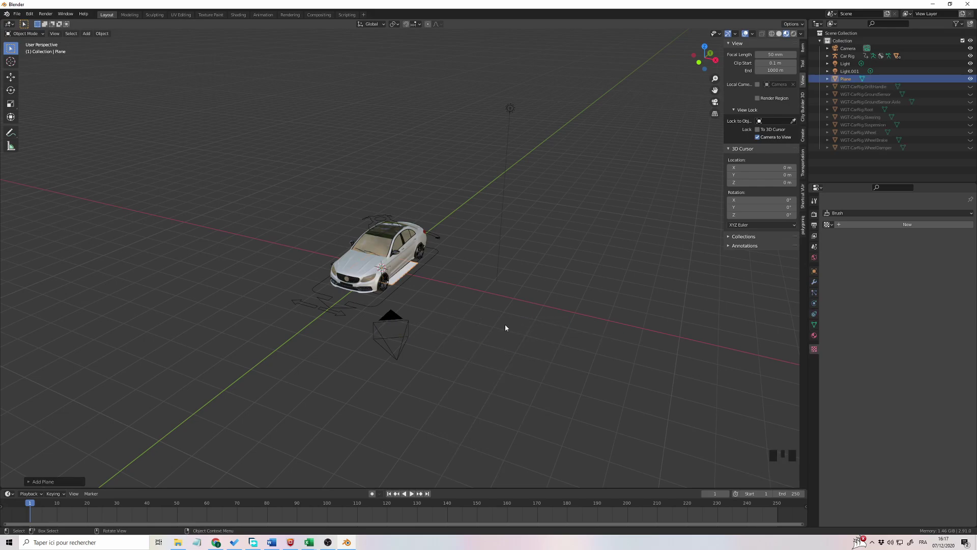
Scale the plane up into a large ground beneath the car and check its coverage through the camera.
{"action": "scroll", "coordinate": [409, 310], "scroll_direction": "up", "scroll_amount": 3}
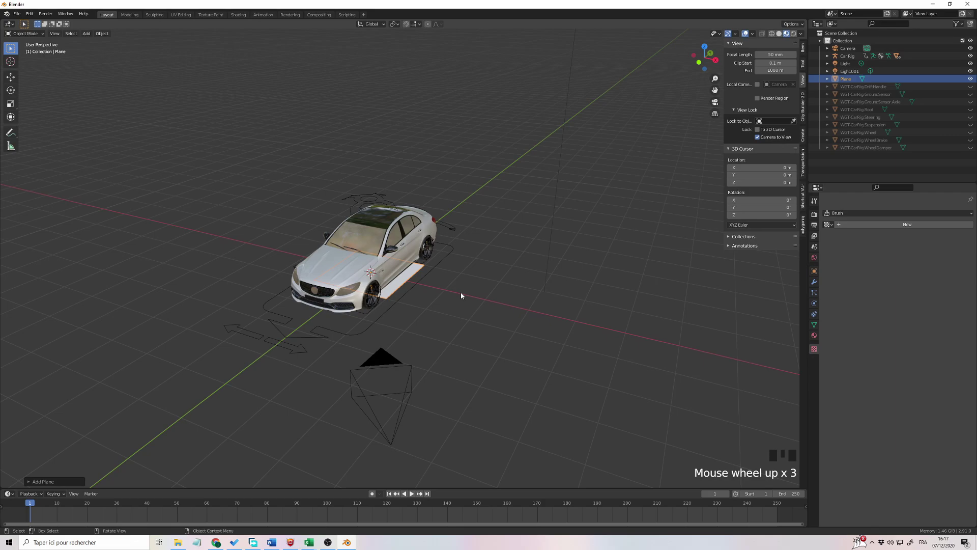
{"action": "key", "text": "s"}
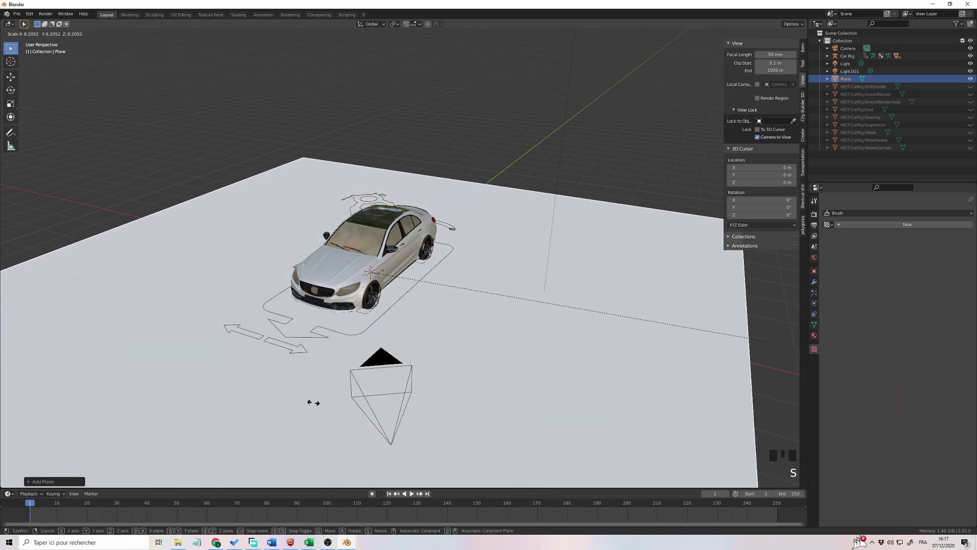
{"action": "left_click", "coordinate": [479, 423]}
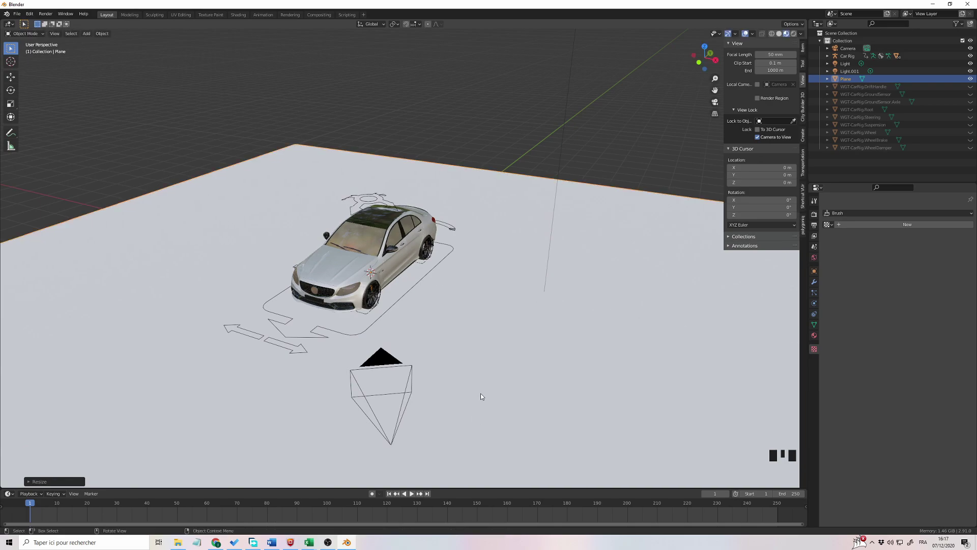
{"action": "key", "text": "KP_0"}
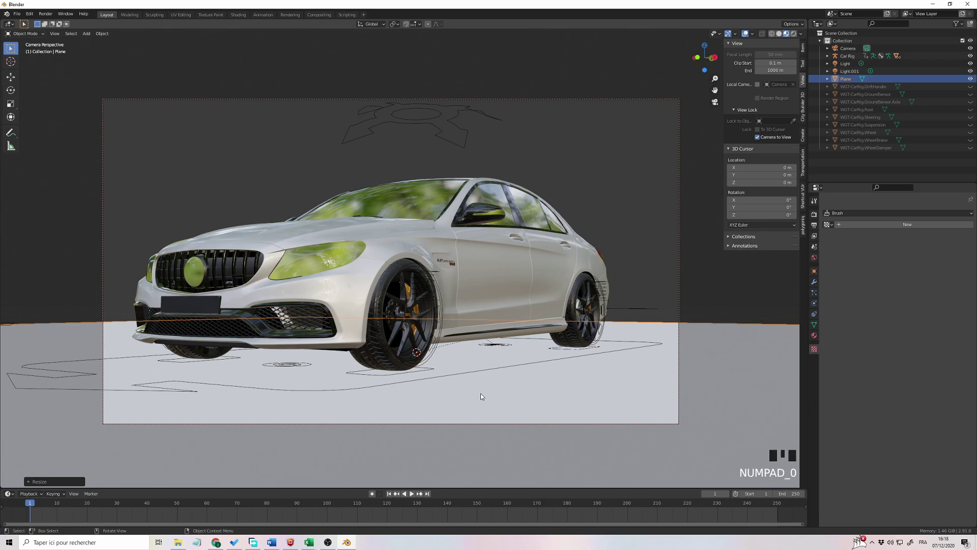
{"action": "key", "text": "KP_0"}
Deselect the ground plane, switch the viewport to rendered shading and check the lit car through the camera.
{"action": "left_click", "coordinate": [559, 134]}
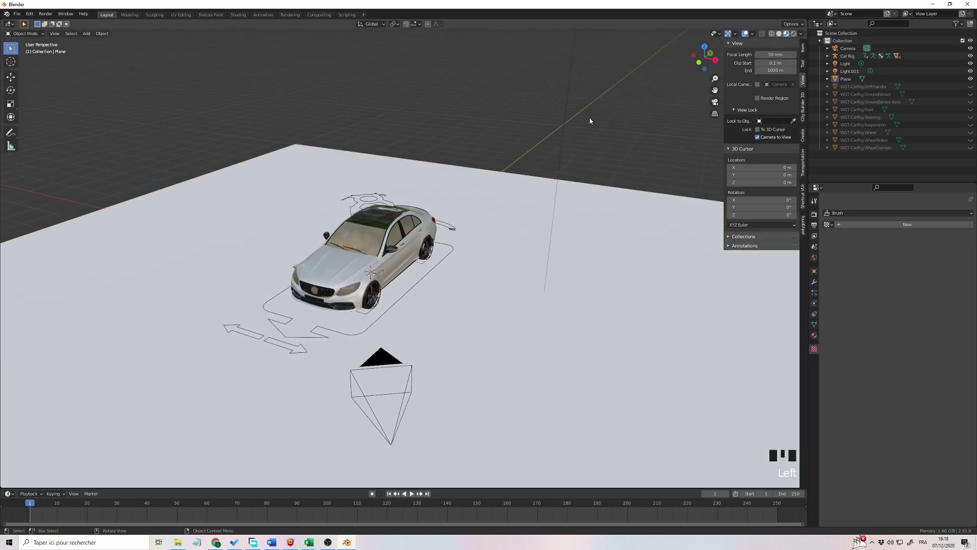
{"action": "left_click", "coordinate": [794, 35]}
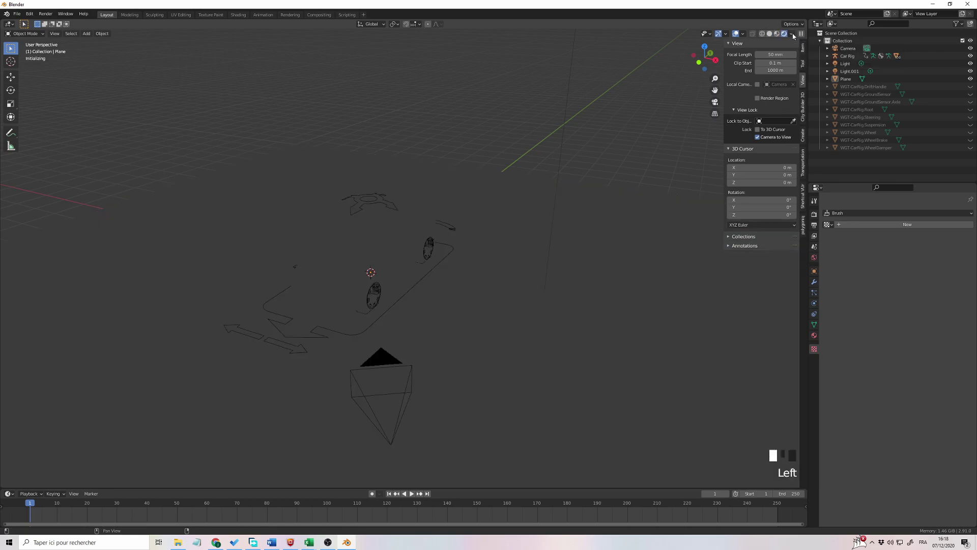
{"action": "key", "text": "KP_0"}
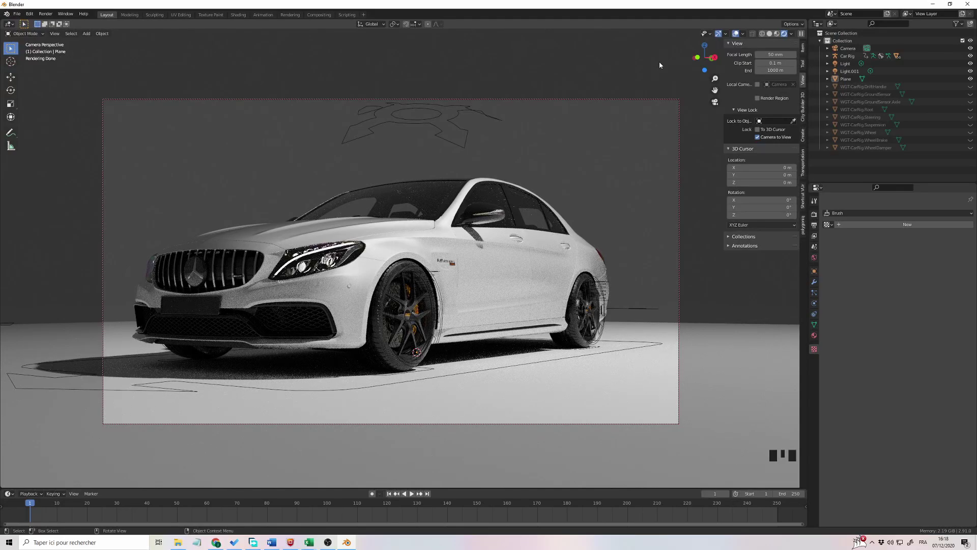
{"action": "key", "text": "KP_0"}
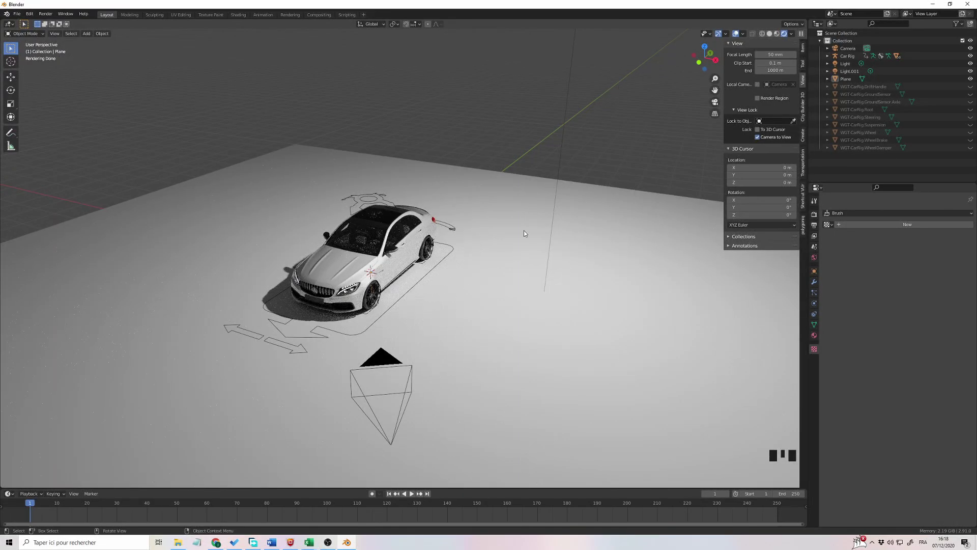
Select the ground plane and create a new node-based material for it in the Shading workspace.
{"action": "left_click", "coordinate": [477, 323]}
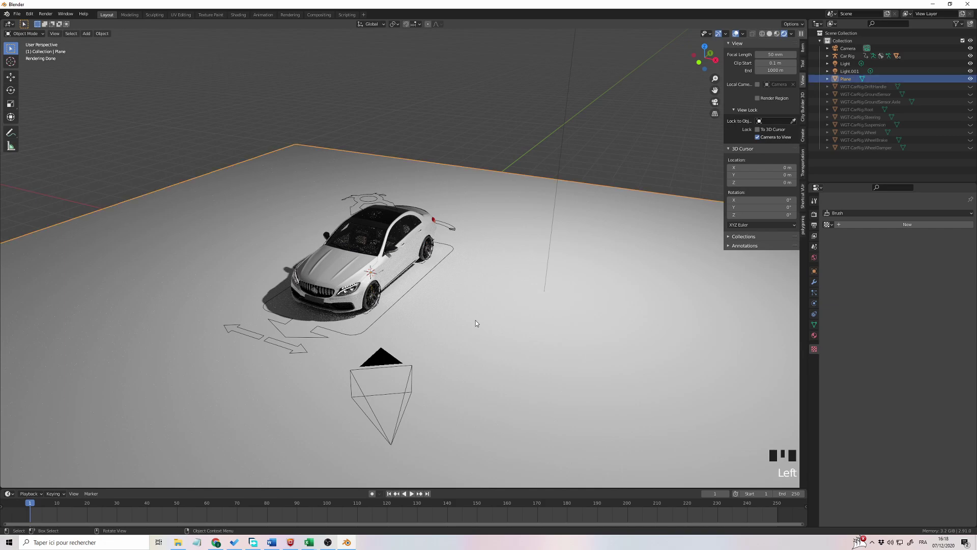
{"action": "left_click", "coordinate": [239, 15]}
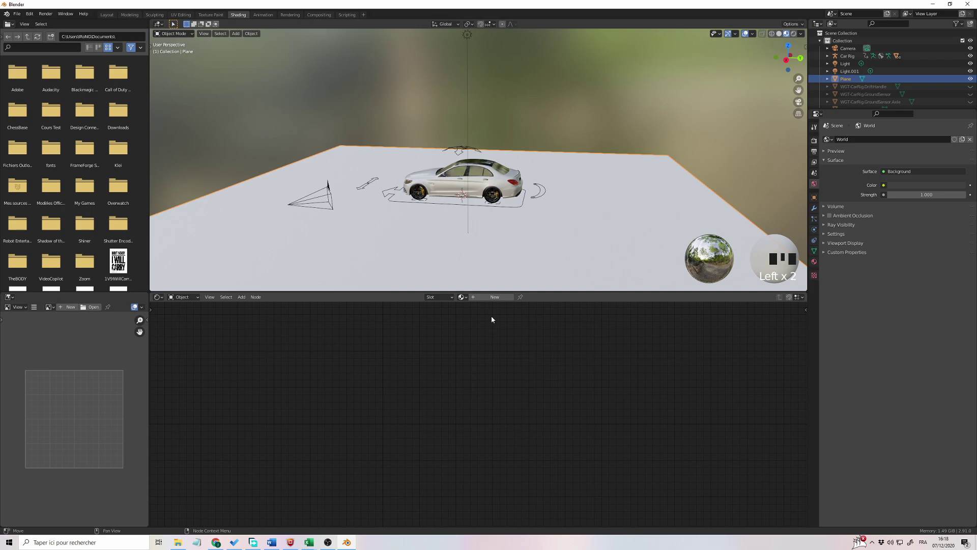
{"action": "left_click", "coordinate": [493, 297]}
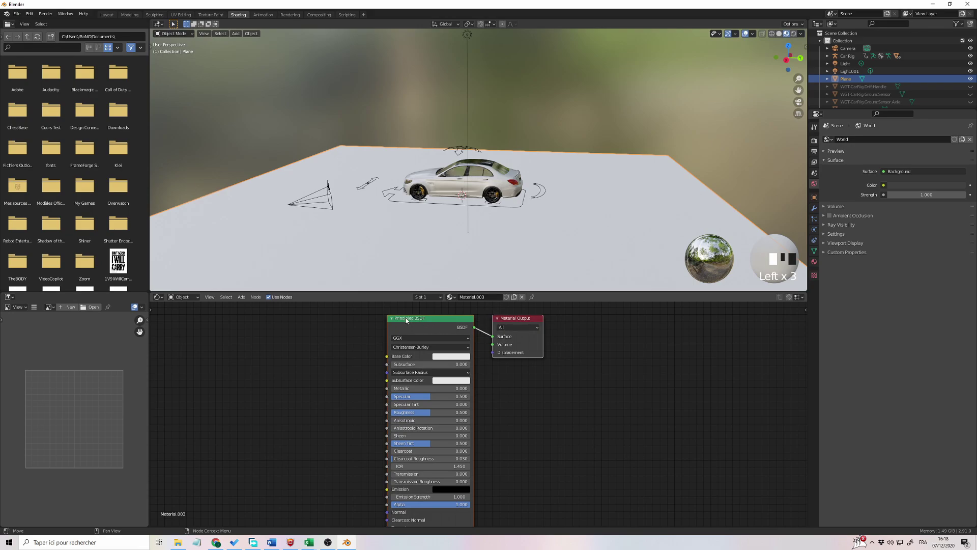
{"action": "mouse_move", "coordinate": [524, 319]}
{"action": "left_mouse_down"}
{"action": "mouse_move", "coordinate": [573, 324]}
{"action": "mouse_move", "coordinate": [537, 316]}
{"action": "left_mouse_up"}
{"action": "left_click", "coordinate": [548, 317]}
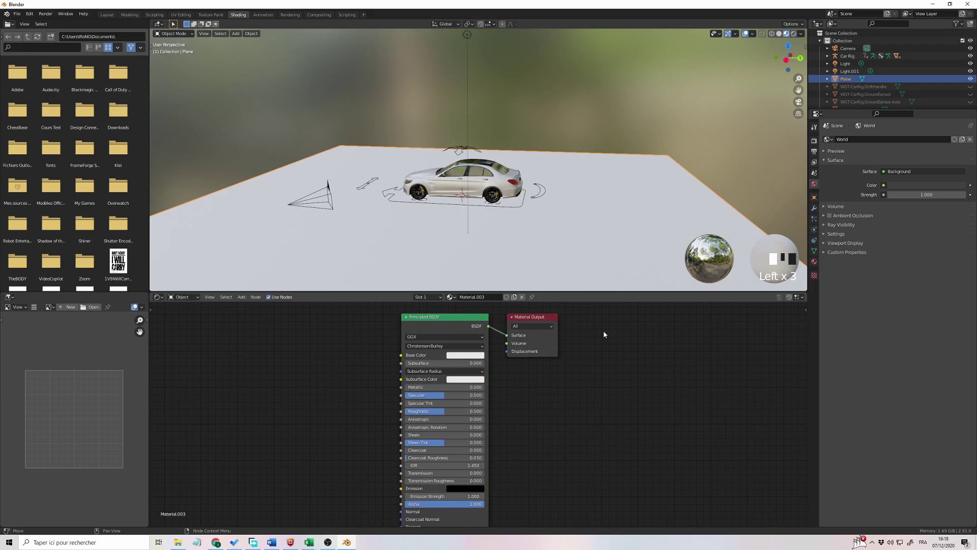
Darken the ground material's base colour to dark grey and set its roughness to 1.000, comparing the look through the camera.
{"action": "left_click", "coordinate": [465, 355]}
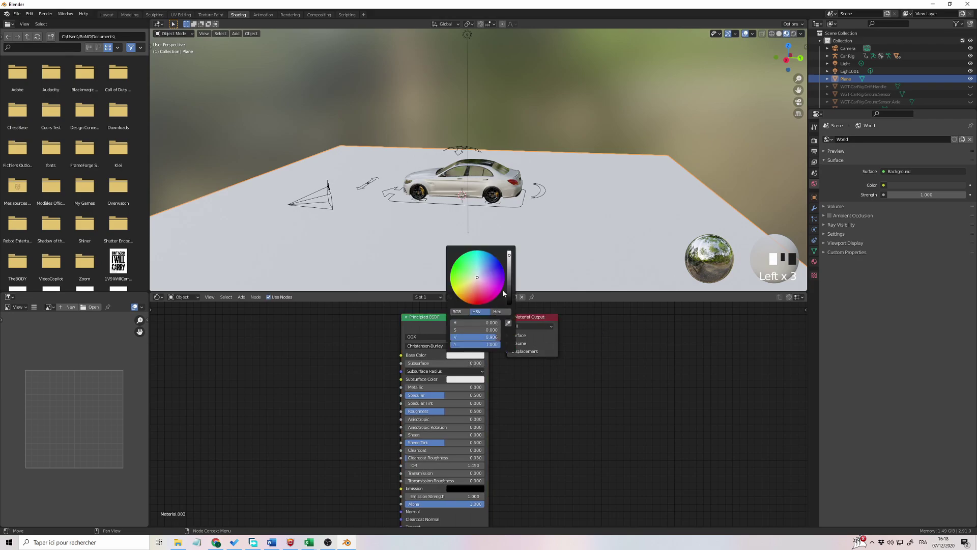
{"action": "left_click_drag", "start_coordinate": [509, 255], "coordinate": [510, 290]}
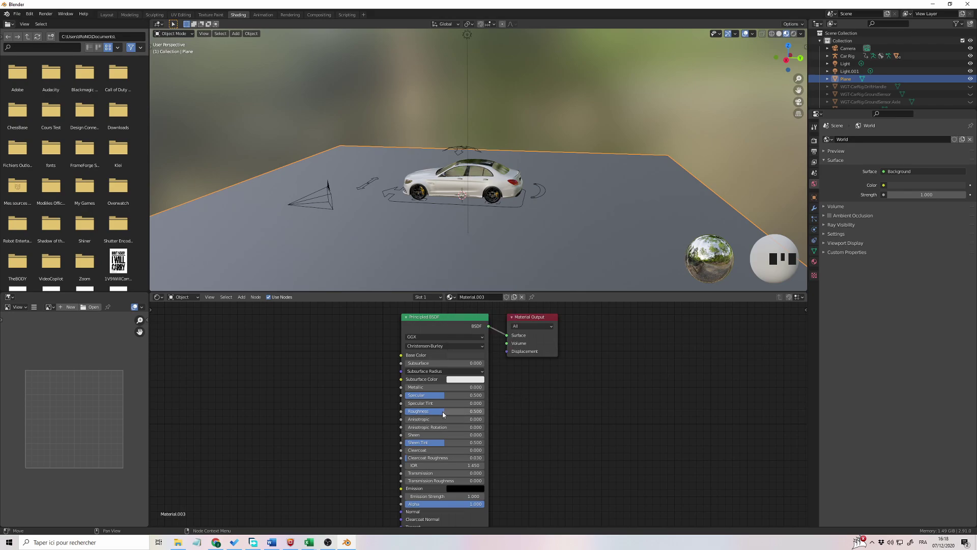
{"action": "left_click_drag", "start_coordinate": [444, 412], "coordinate": [417, 411]}
{"action": "key", "text": "KP_0"}
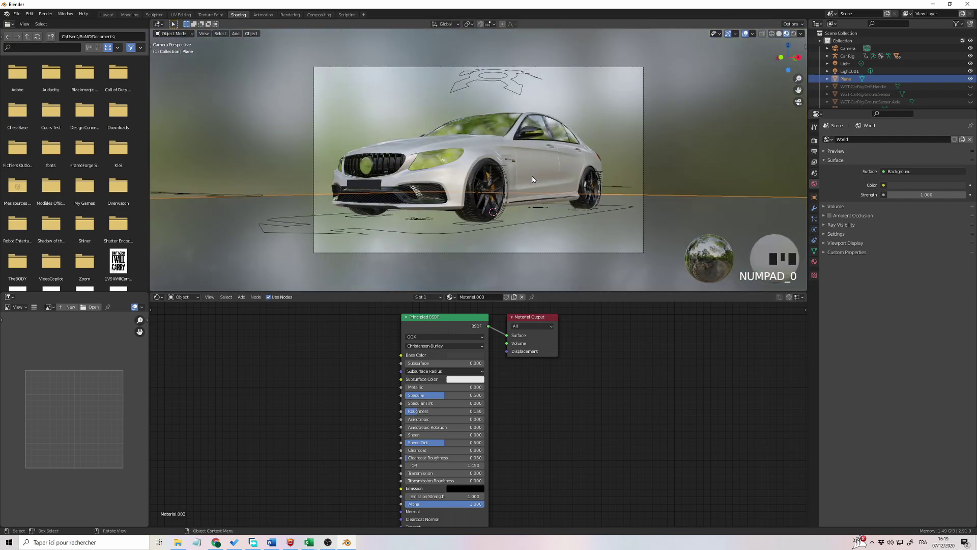
{"action": "left_click_drag", "start_coordinate": [418, 412], "coordinate": [492, 410]}
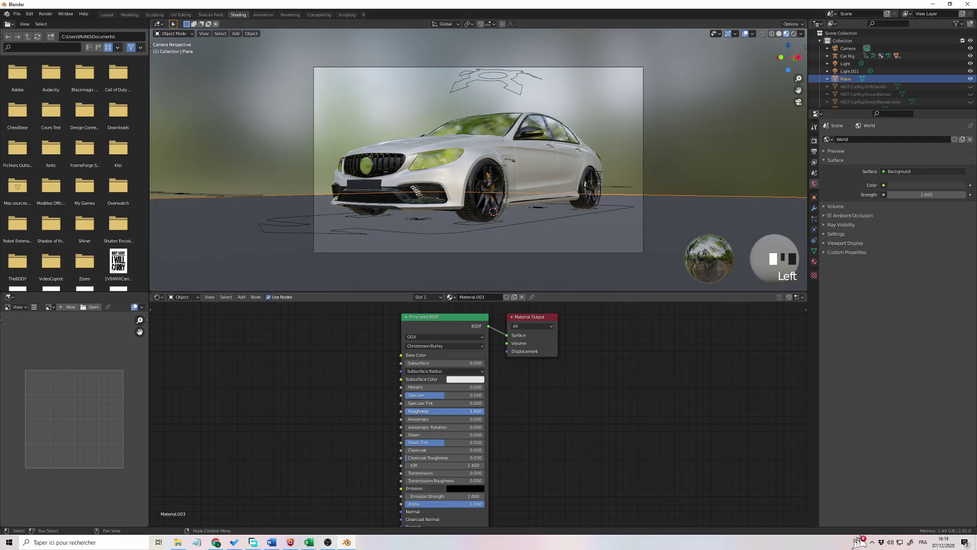
{"action": "key", "text": "KP_0"}
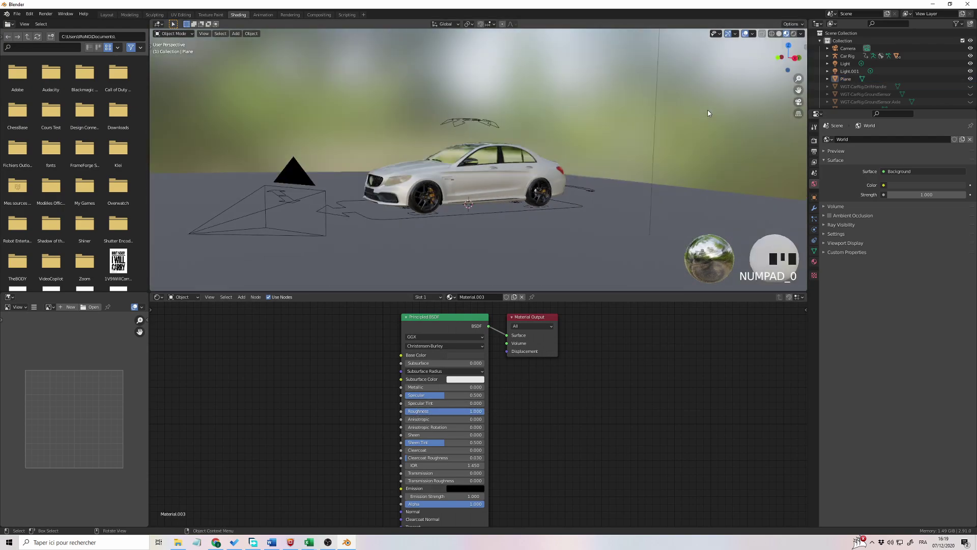
{"action": "key", "text": "KP_0"}
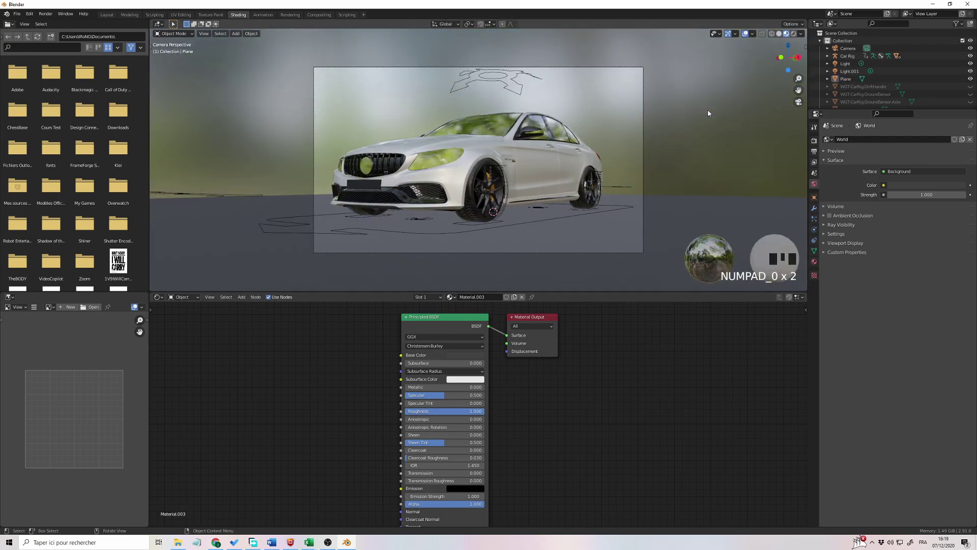
Return to the Layout workspace, look through the camera and render a still image of the car.
{"action": "left_click", "coordinate": [106, 15]}
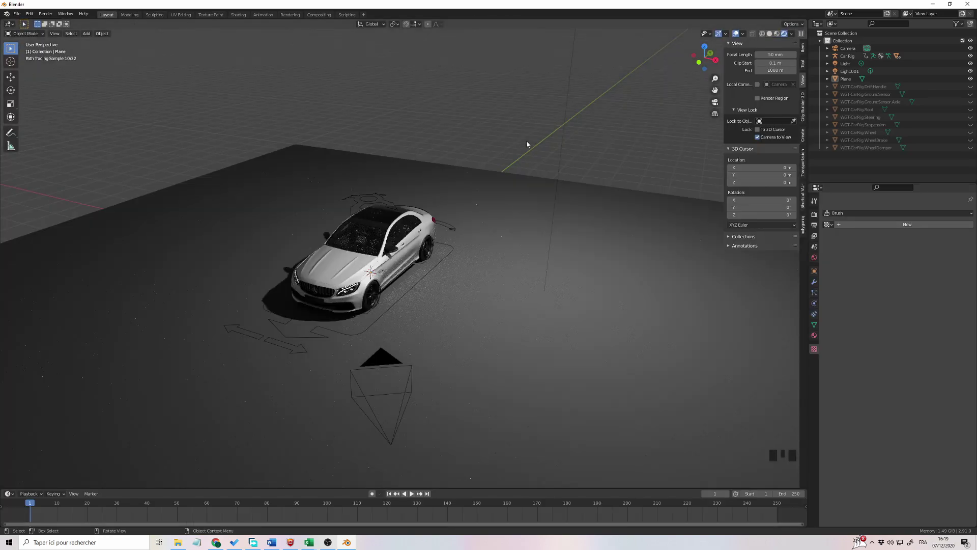
{"action": "key", "text": "KP_0"}
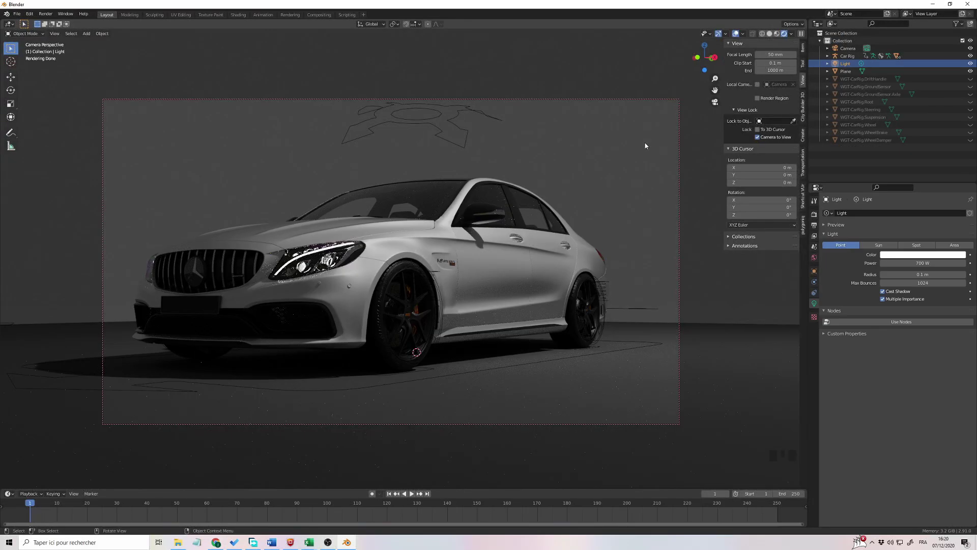
{"action": "left_click", "coordinate": [45, 14]}
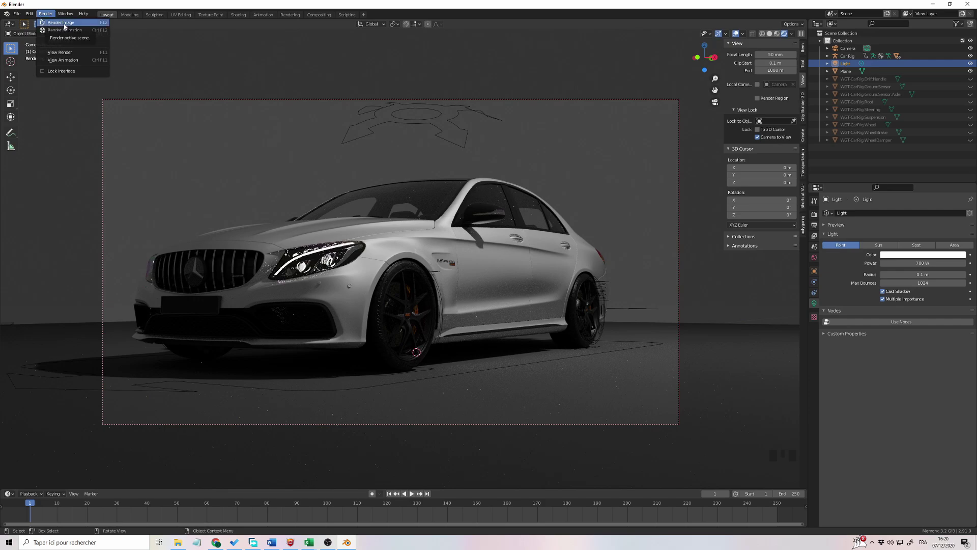
{"action": "left_click", "coordinate": [310, 52]}
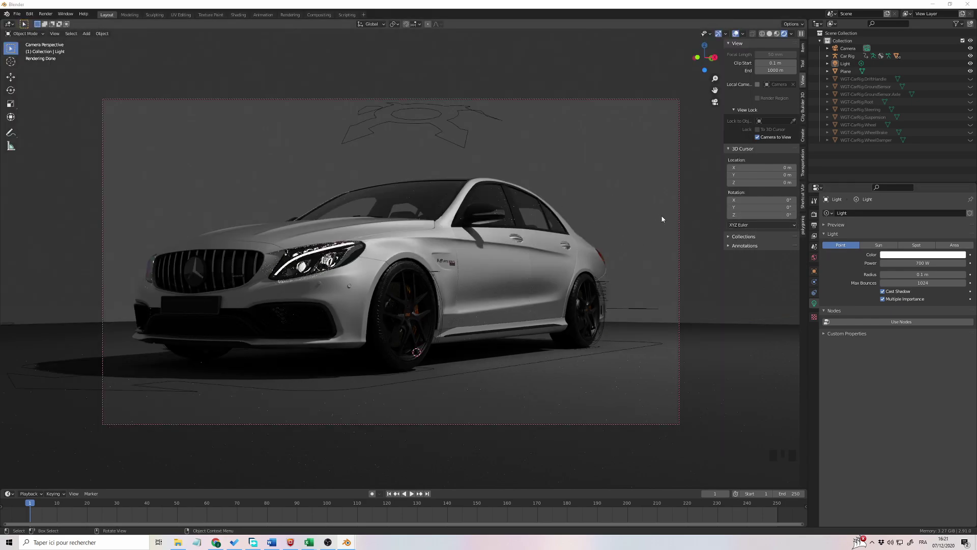
Examine the render engine choices Eevee, Workbench and Cycles in the render properties, keeping Cycles selected.
{"action": "left_click", "coordinate": [815, 216]}
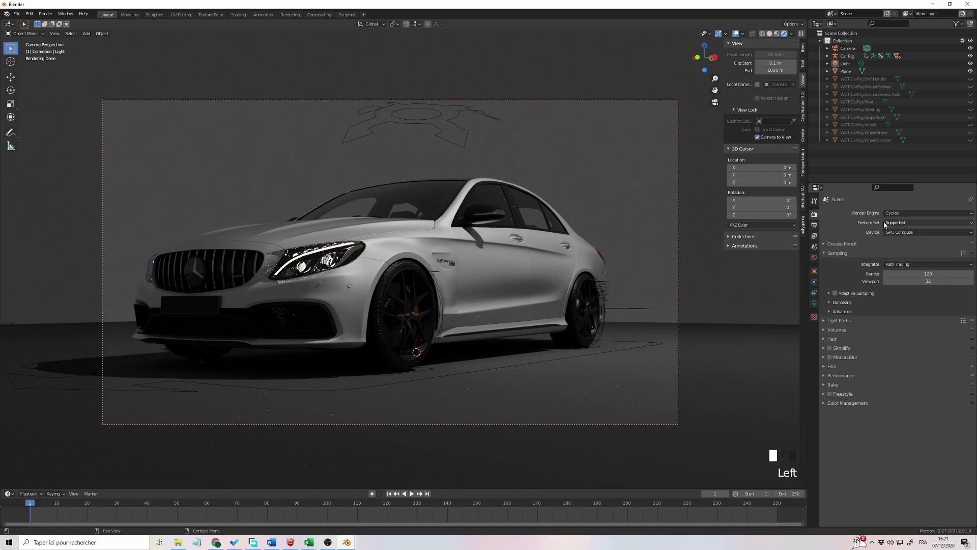
{"action": "left_click", "coordinate": [914, 212]}
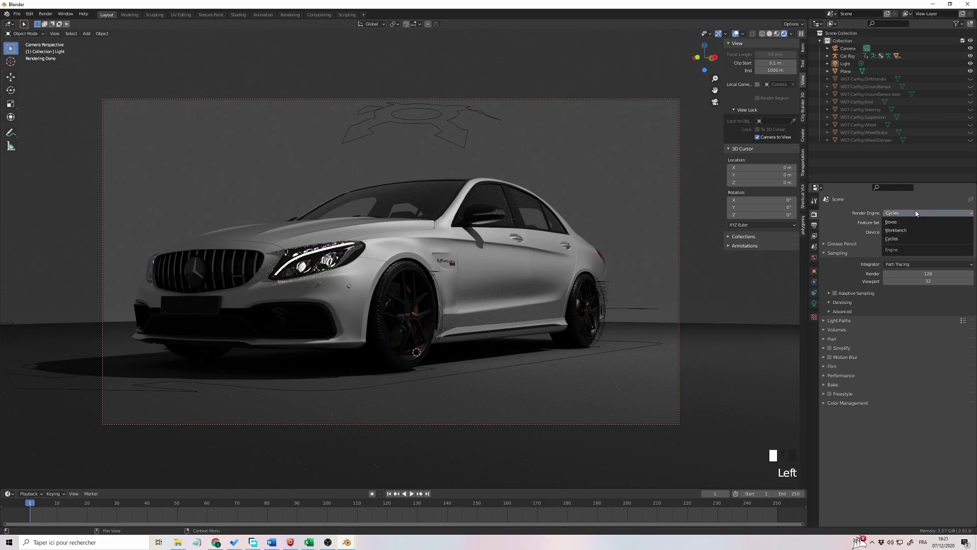
{"action": "left_click", "coordinate": [900, 241]}
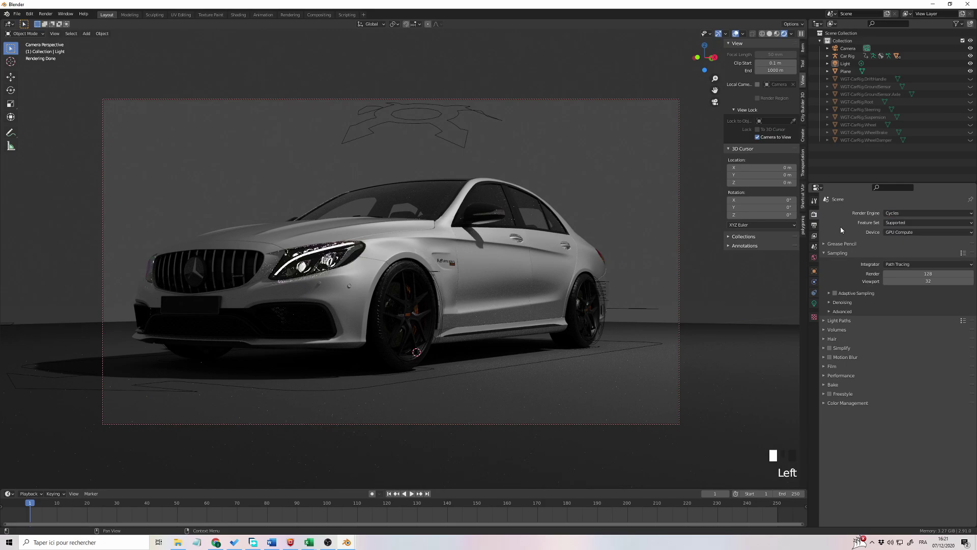
{"action": "left_click", "coordinate": [909, 214]}
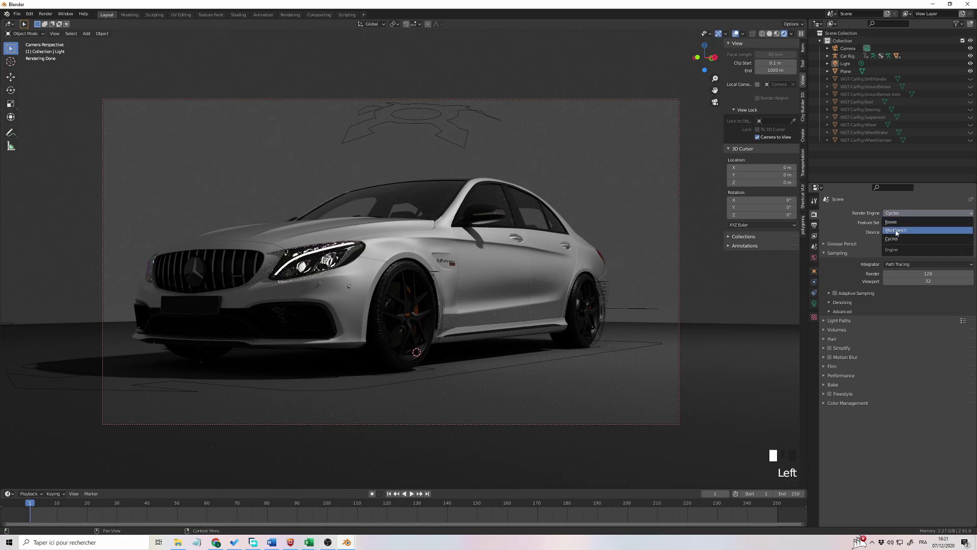
{"action": "left_click", "coordinate": [914, 214]}
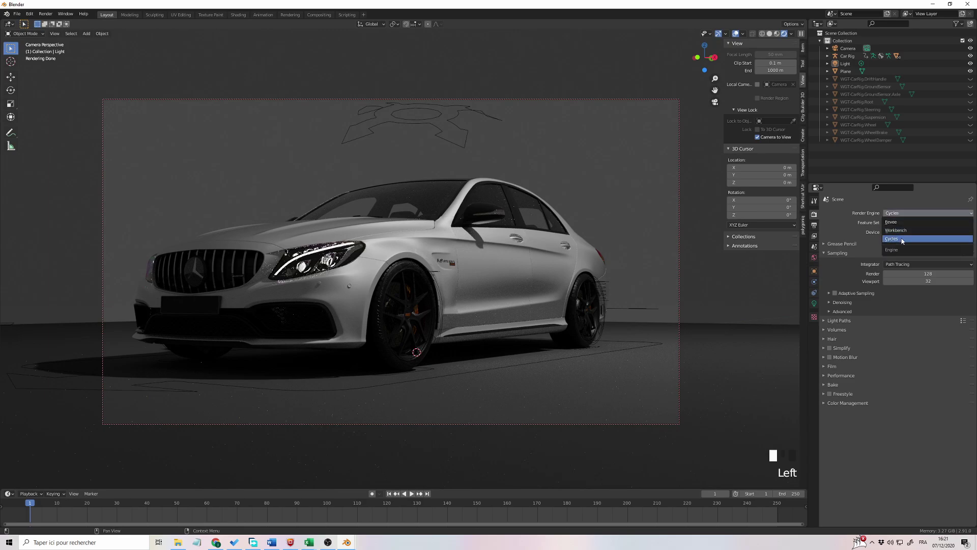
{"action": "left_click", "coordinate": [899, 215]}
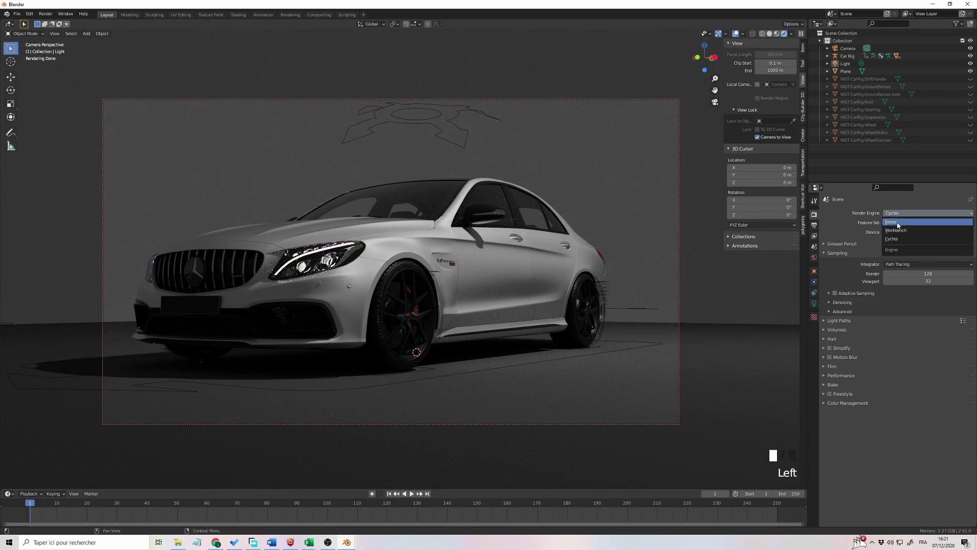
{"action": "left_click", "coordinate": [906, 213]}
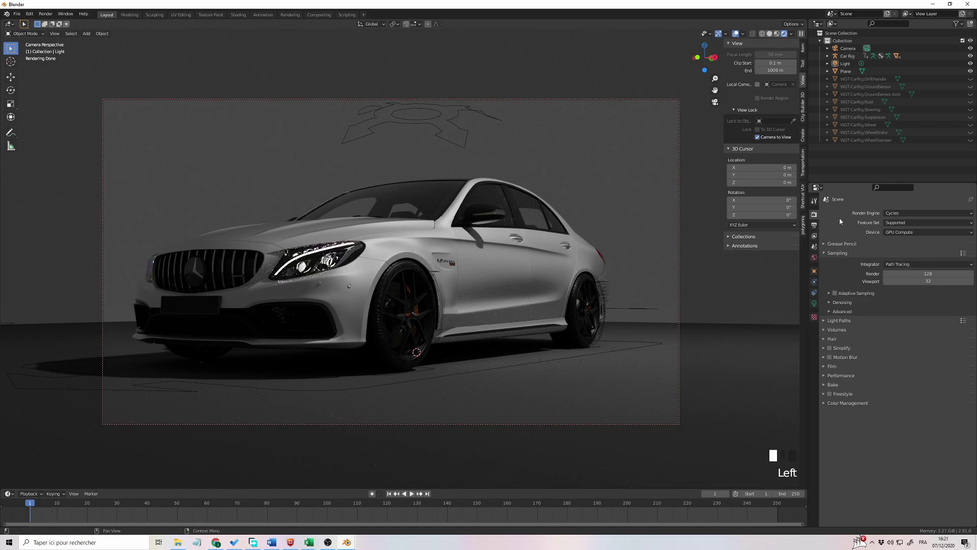
{"action": "left_click", "coordinate": [904, 214]}
{"action": "left_click", "coordinate": [914, 213]}
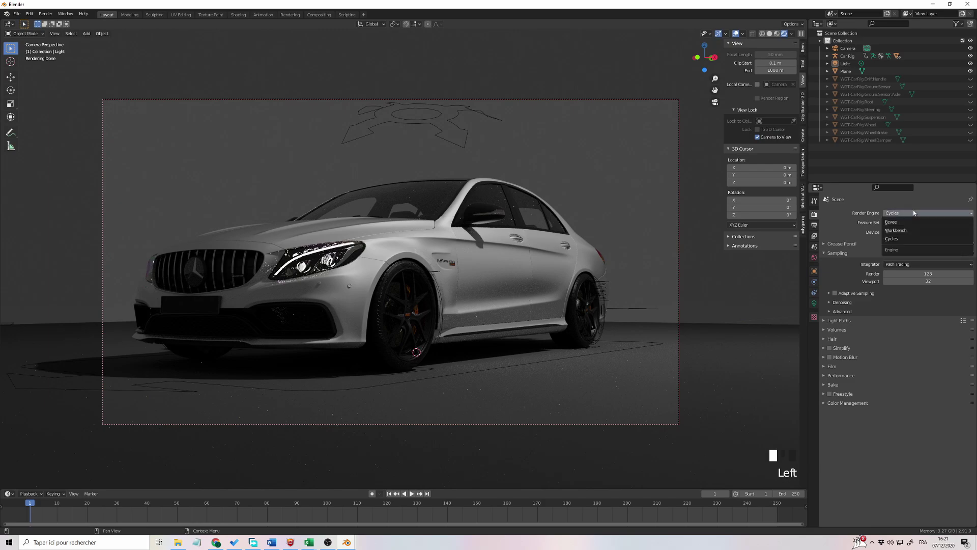
{"action": "left_click", "coordinate": [891, 239]}
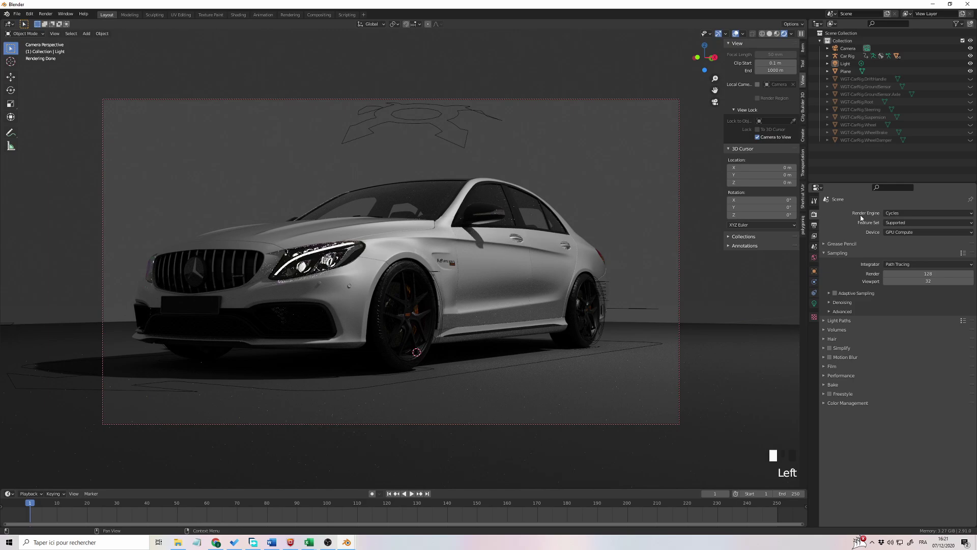
{"action": "left_click", "coordinate": [909, 215]}
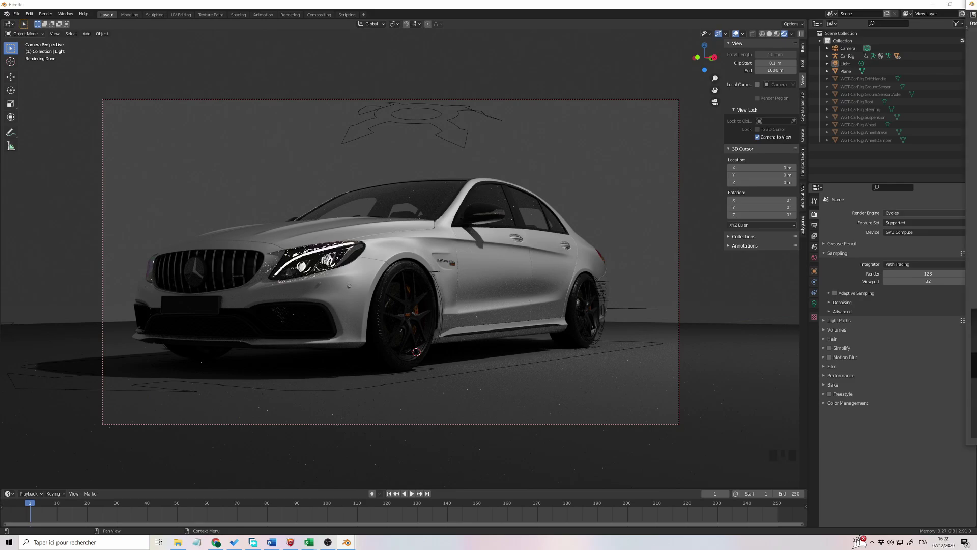
Show the finished render result again and maximize its window.
{"action": "key", "text": "F11"}
{"action": "left_click_drag", "start_coordinate": [617, 89], "coordinate": [531, 30]}
{"action": "double_click", "coordinate": [531, 29]}
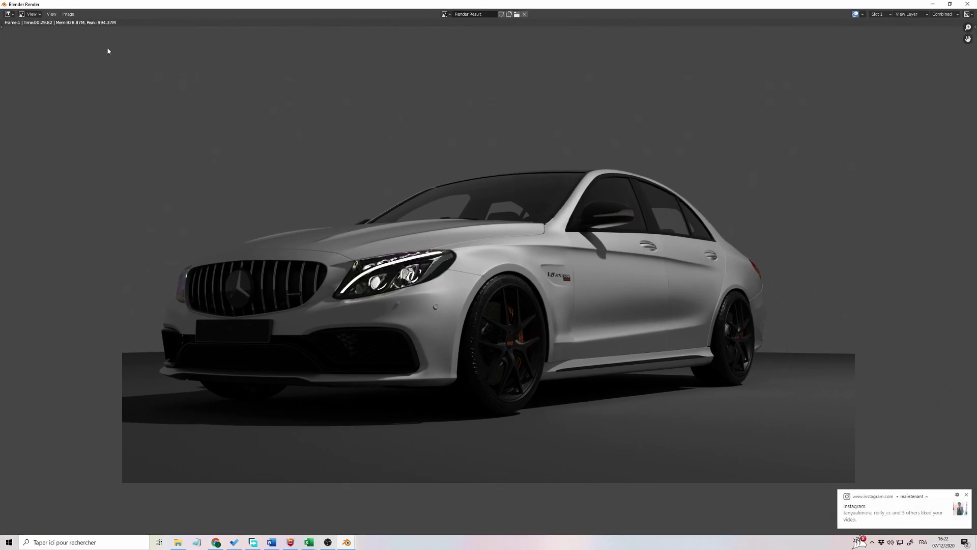
Save the rendered image as a PNG named "test AMG" in the root of the C: drive.
{"action": "left_click", "coordinate": [69, 14]}
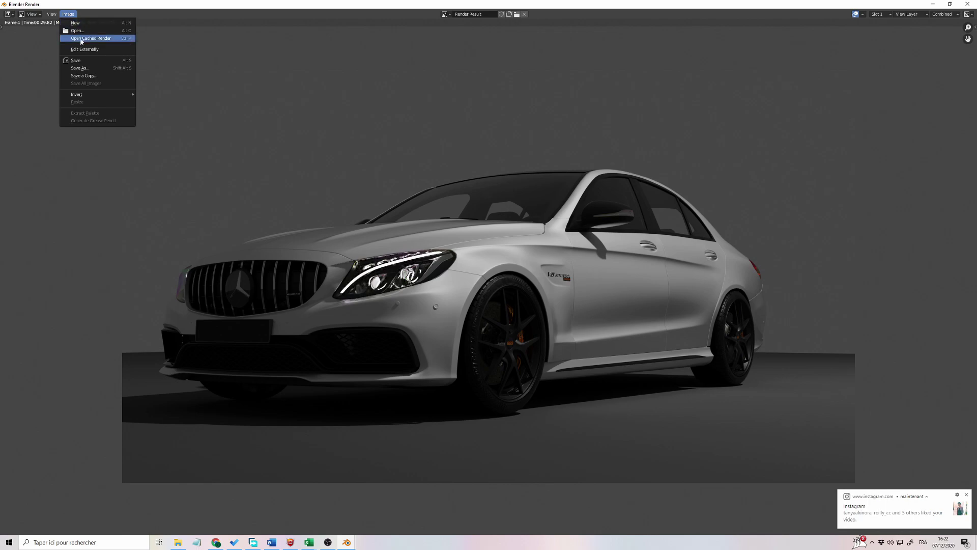
{"action": "left_click", "coordinate": [80, 67]}
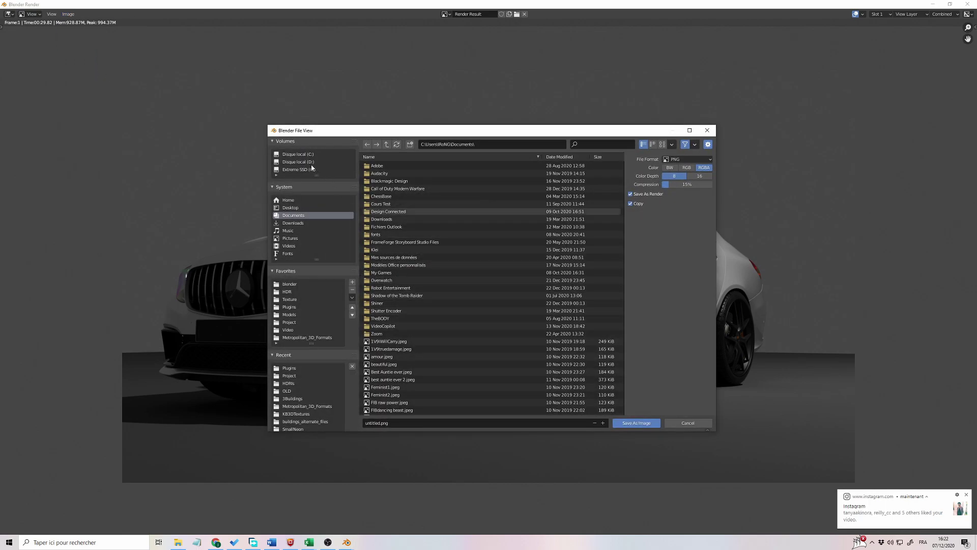
{"action": "left_click", "coordinate": [301, 154]}
{"action": "left_click", "coordinate": [390, 420]}
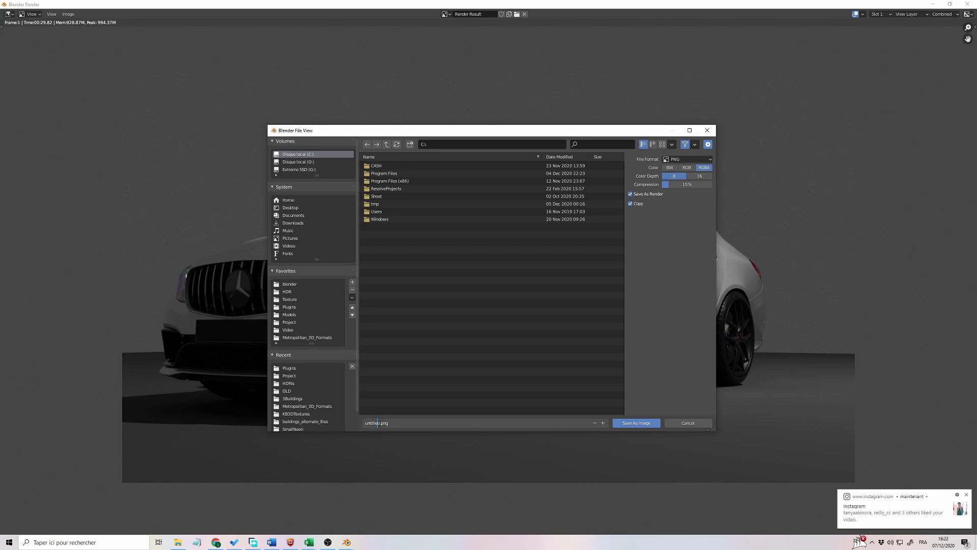
{"action": "left_click_drag", "start_coordinate": [378, 422], "coordinate": [319, 418]}
{"action": "key", "text": "BackSpace"}
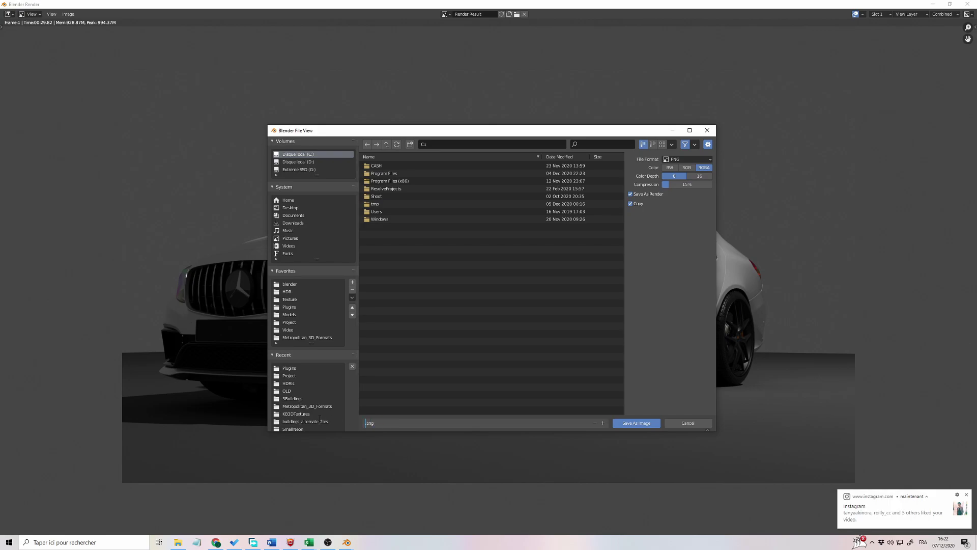
{"action": "type", "text": "popo"}
{"action": "key", "text": "BackSpace"}
{"action": "key", "text": "BackSpace"}
{"action": "key", "text": "BackSpace"}
{"action": "key", "text": "BackSpace"}
{"action": "type", "text": "test AMG"}
{"action": "left_click", "coordinate": [634, 421]}
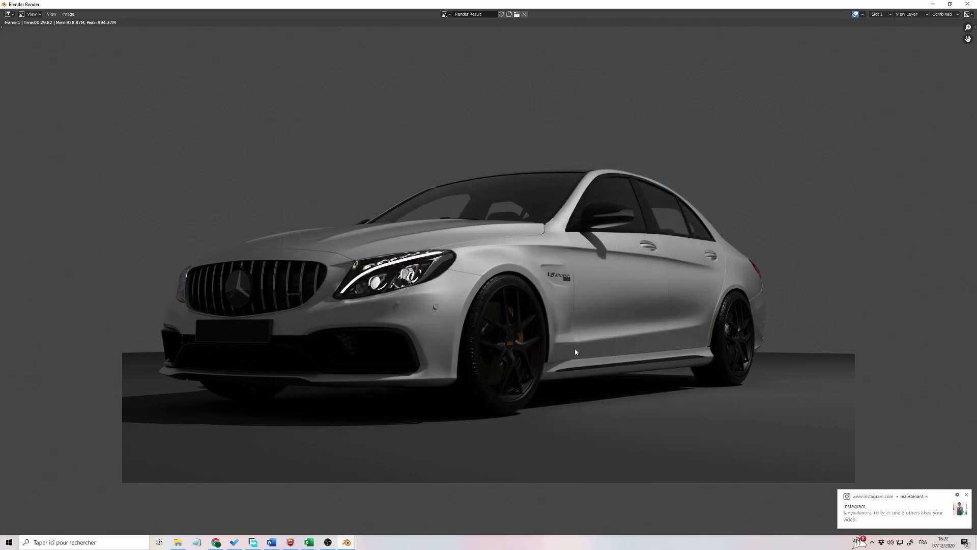